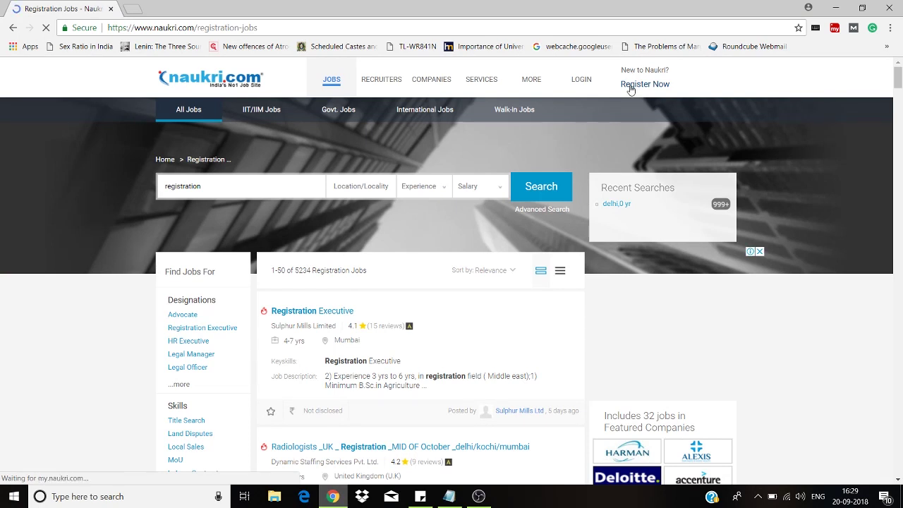
- Choose Register Now on the registration jobs results page to start a new account
click(630, 86)
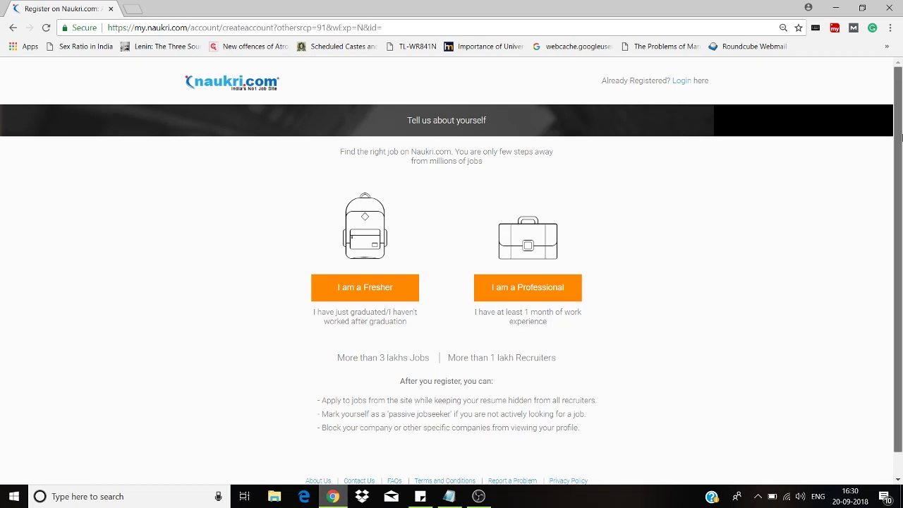
- Choose the jobseeker type on 'Tell us about yourself' to reach the basic details form
scroll(901, 156, down, 1)
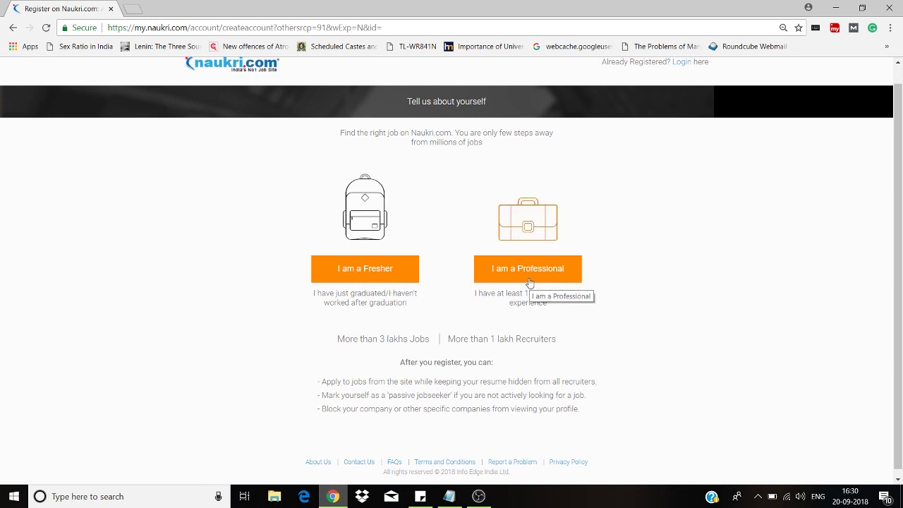
click(382, 273)
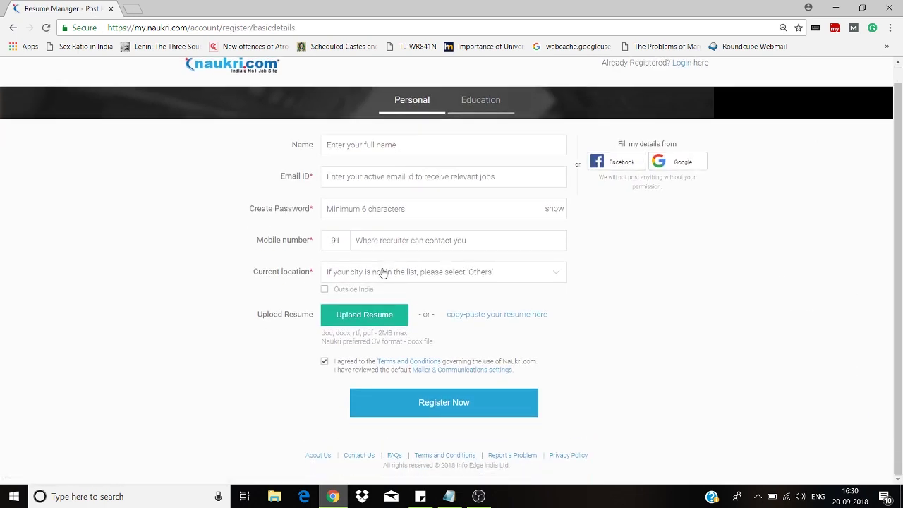
- Fill in the jobseeker's full name and e-mail address on the registration form
click(371, 150)
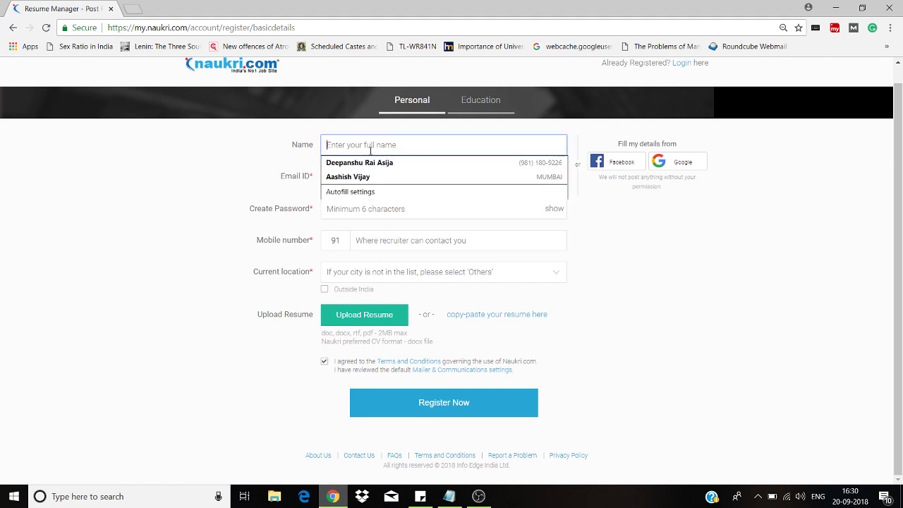
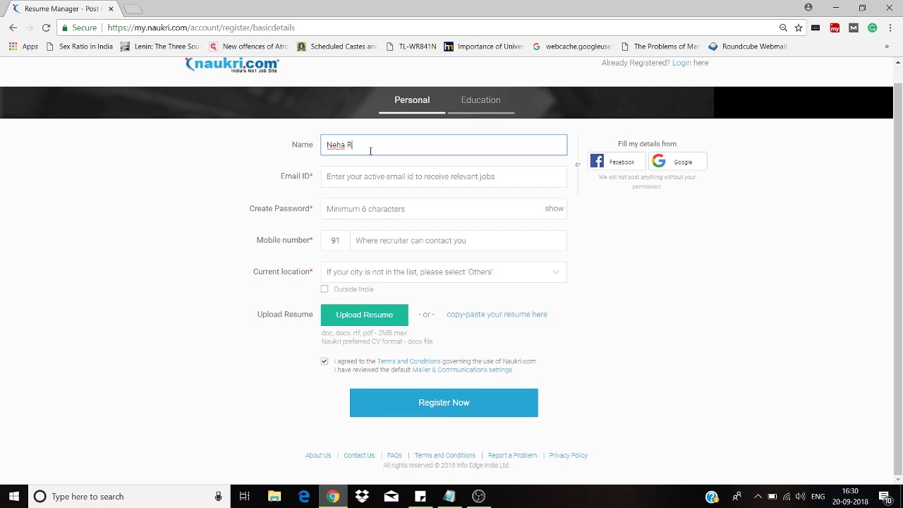
key(Tab)
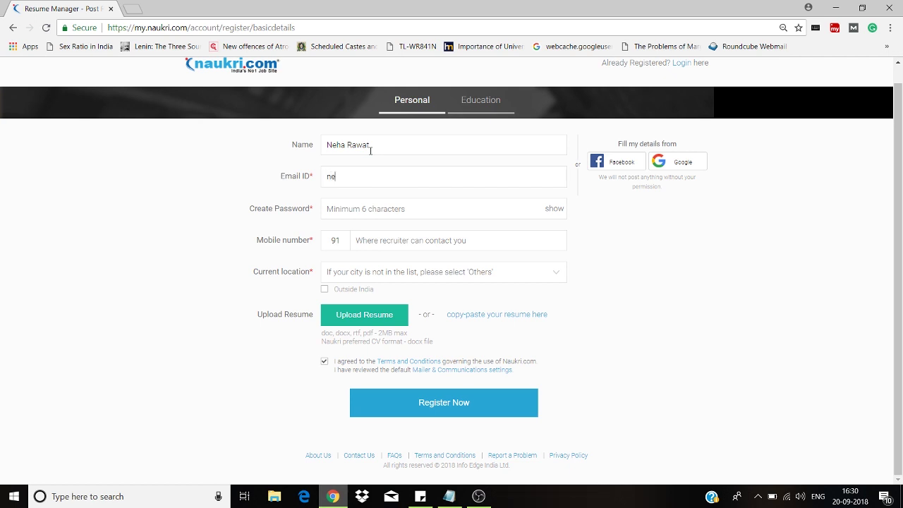
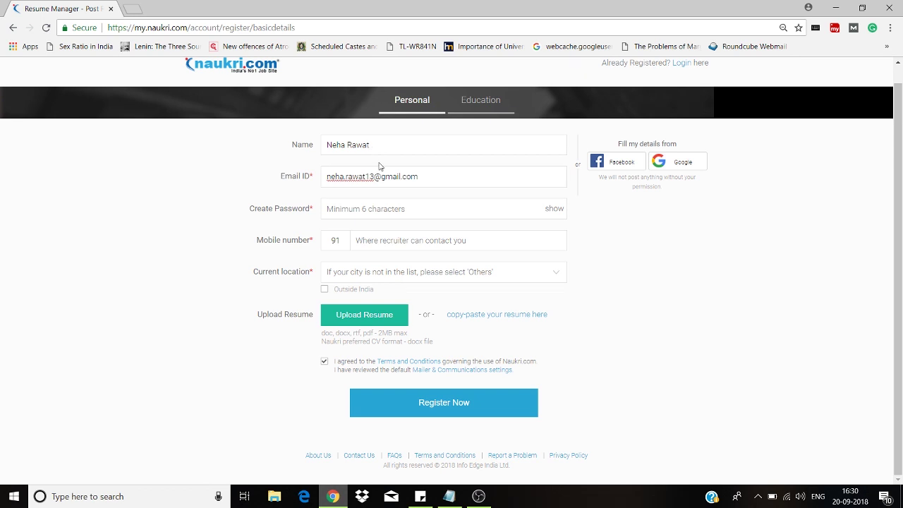
click(383, 213)
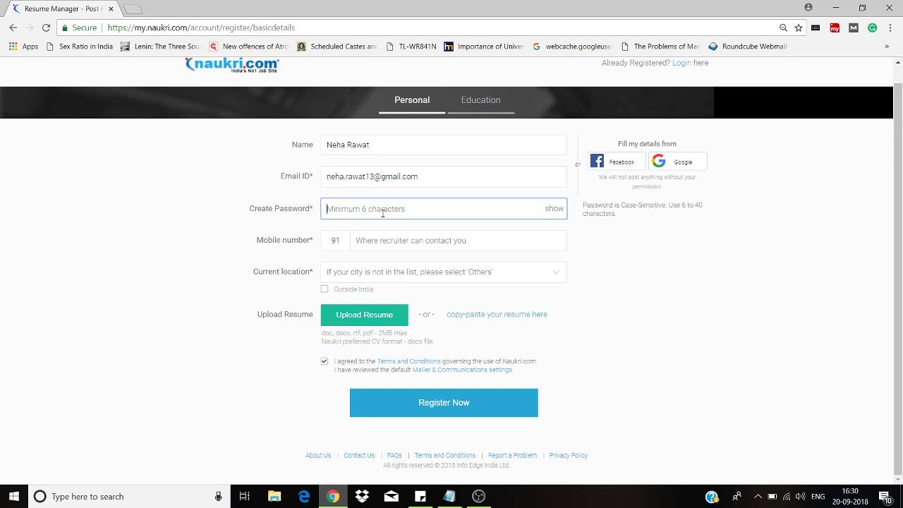
click(424, 180)
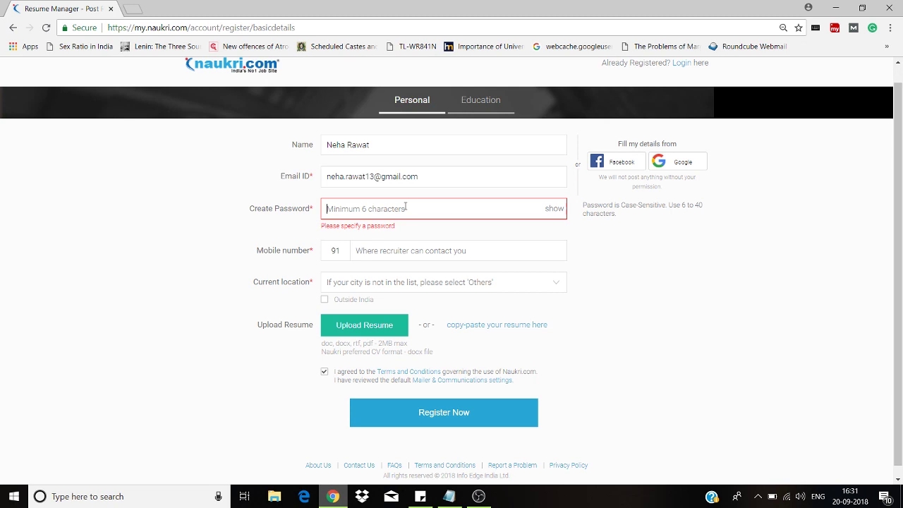
- Enter the account password in Create Password
click(406, 208)
text(********)
click(398, 252)
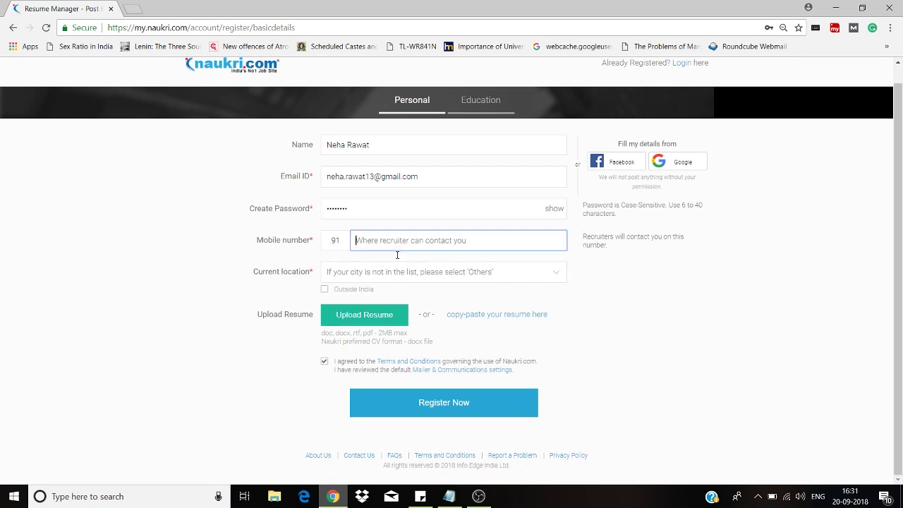
click(358, 213)
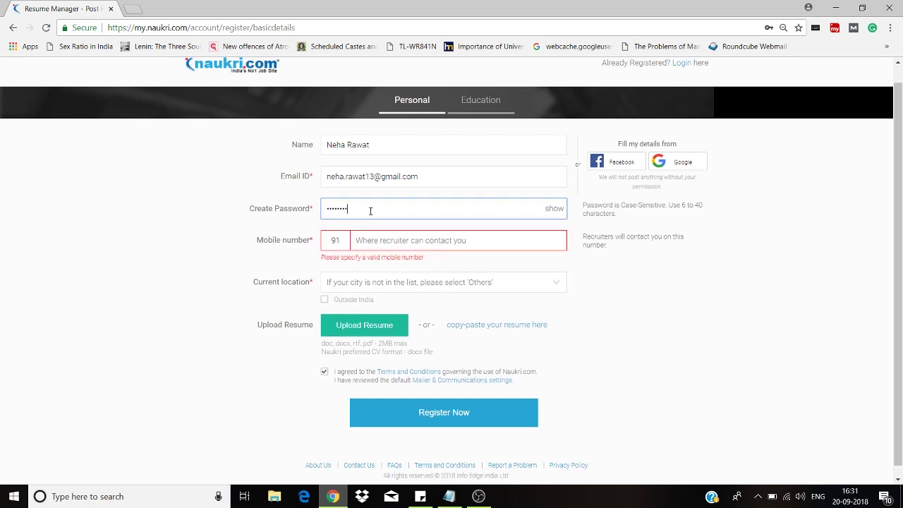
- Enter the mobile number and set NEW DELHI as the current location
click(370, 241)
text(985)
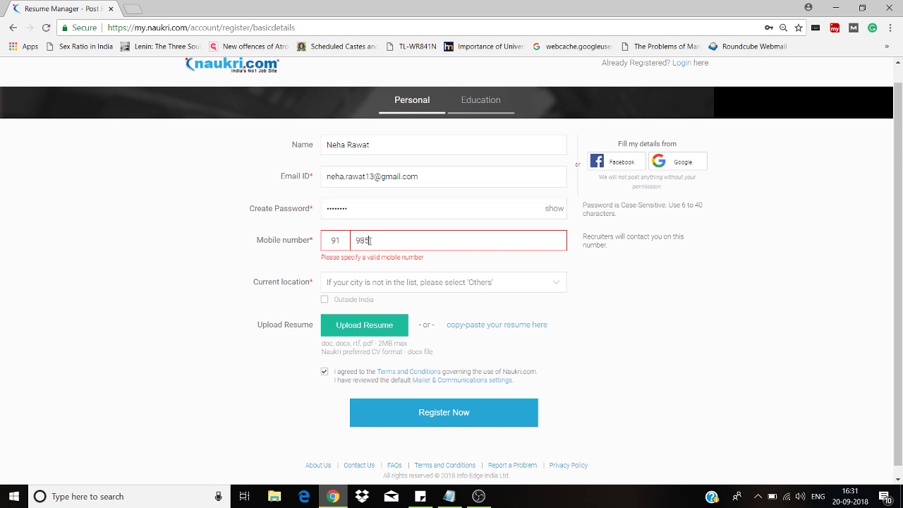
key(BackSpace)
key(BackSpace)
key(BackSpace)
click(400, 287)
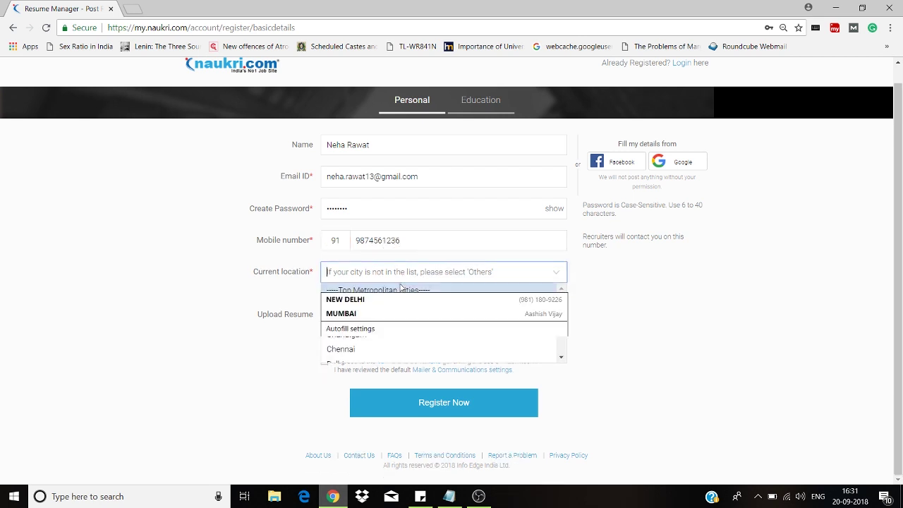
click(398, 304)
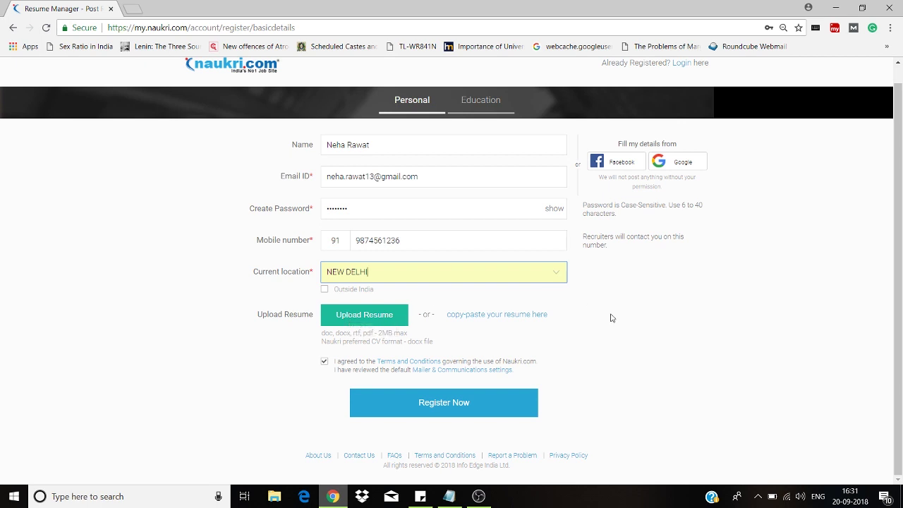
- Upload the CV file from the Desktop's personal folder as the resume and submit the registration
click(347, 318)
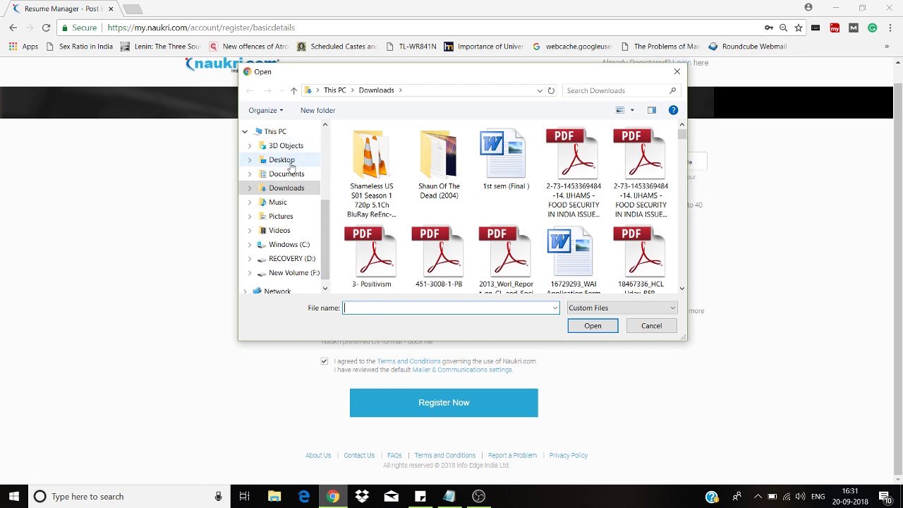
click(282, 160)
drag(682, 172, 682, 195)
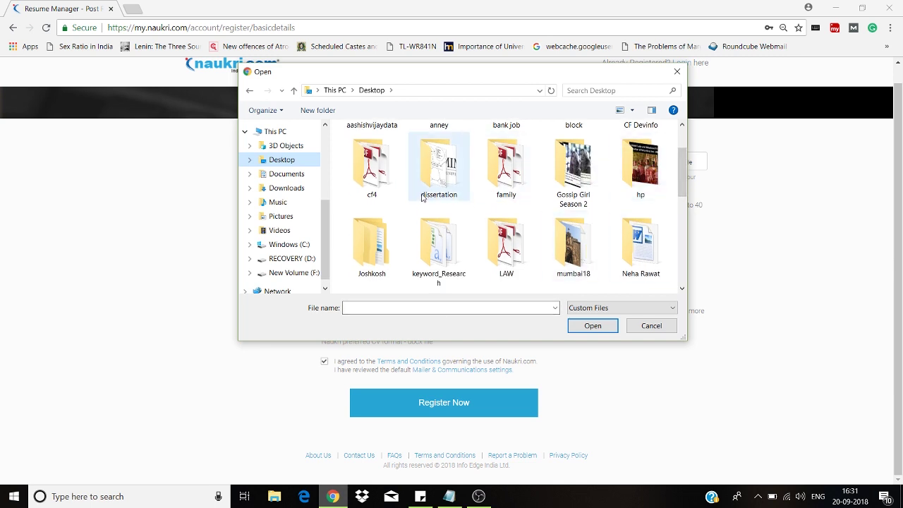
double_click(663, 250)
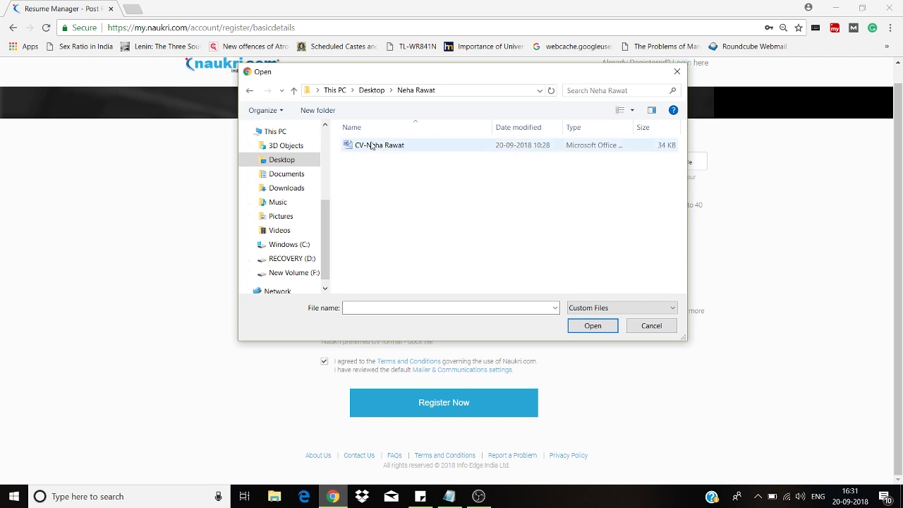
double_click(372, 146)
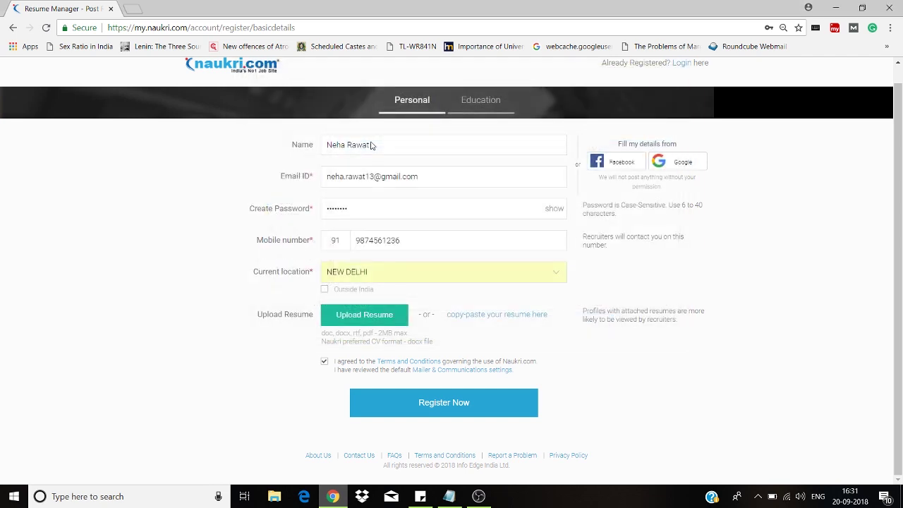
click(444, 404)
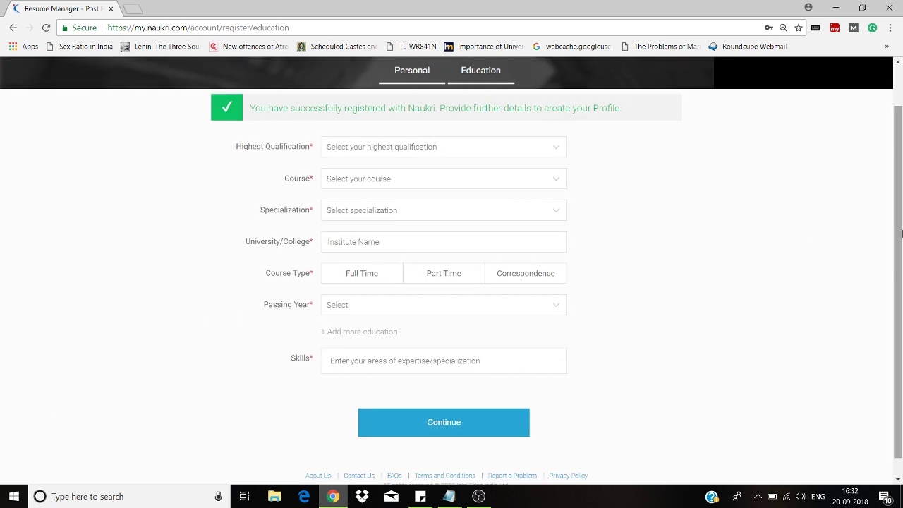
- Set highest qualification to Graduation/Diploma and the course to B.A
scroll(902, 234, down, 1)
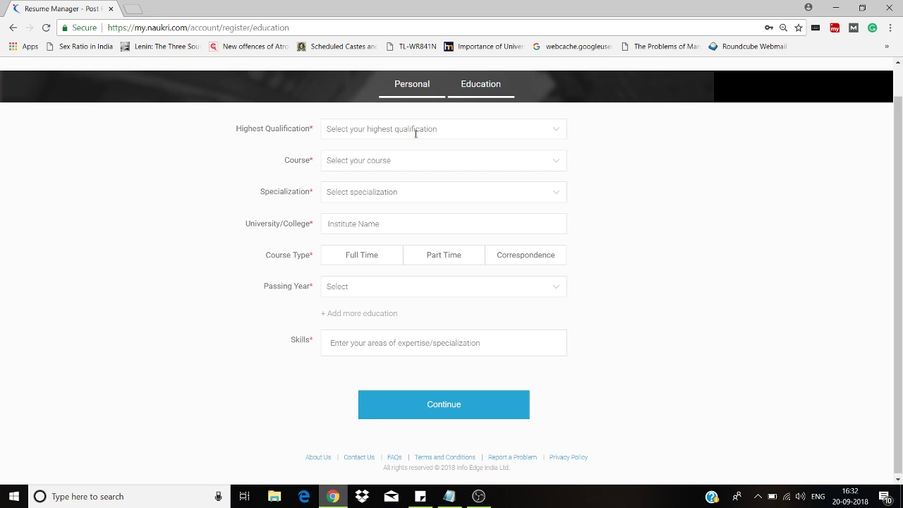
click(416, 129)
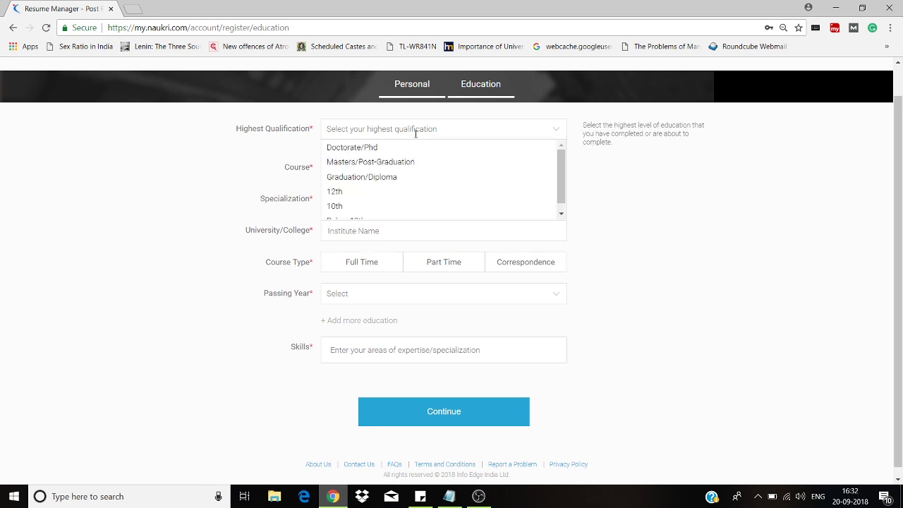
click(416, 178)
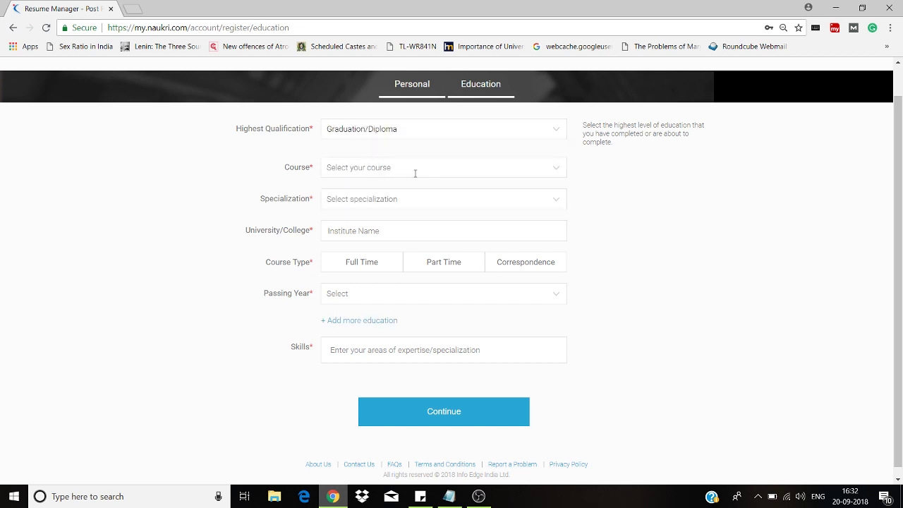
click(415, 169)
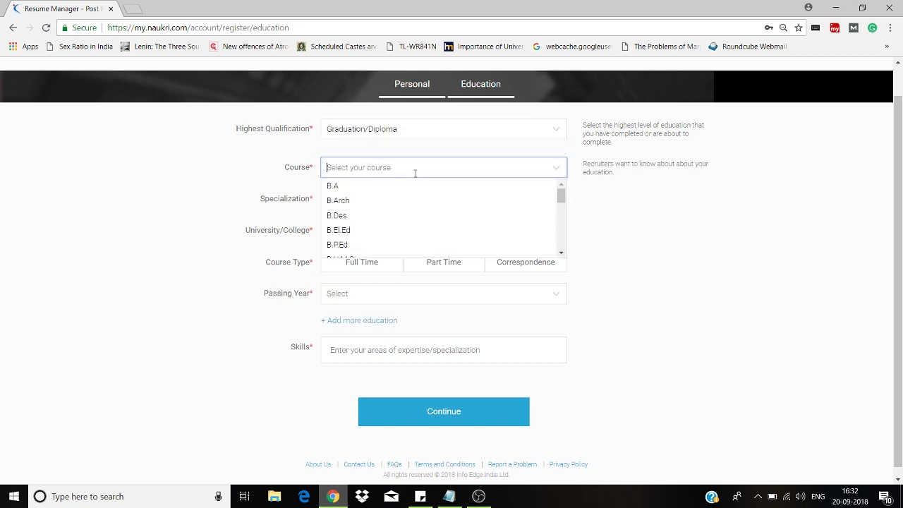
click(412, 191)
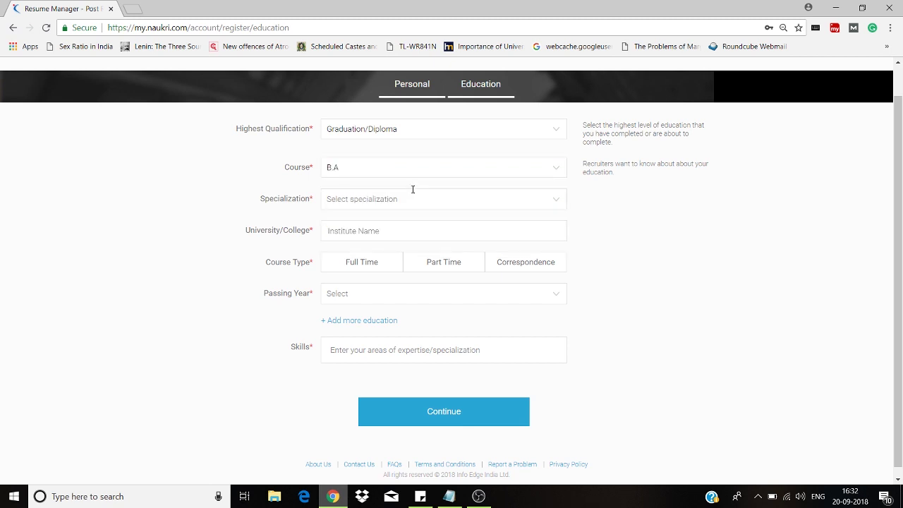
- Reselect B.A as the course and choose Arts&Humanities as the specialization
click(415, 167)
drag(561, 196, 559, 239)
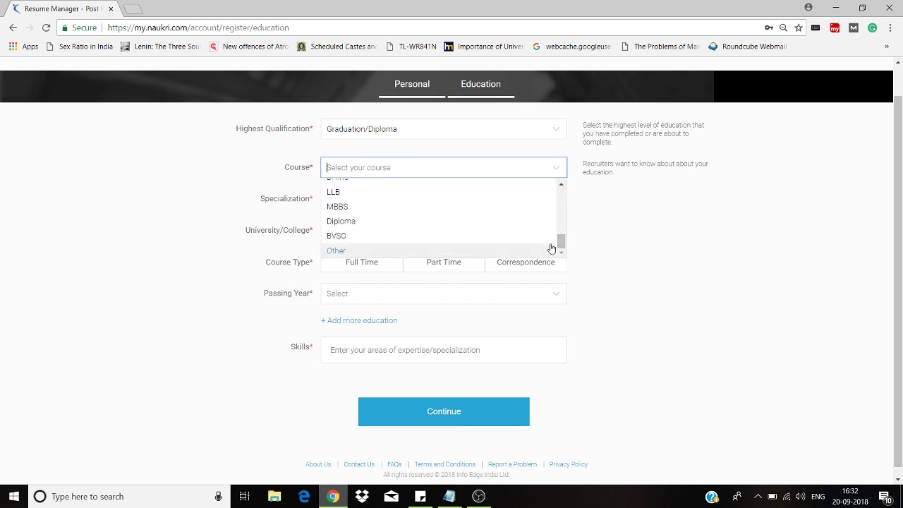
click(516, 248)
click(487, 194)
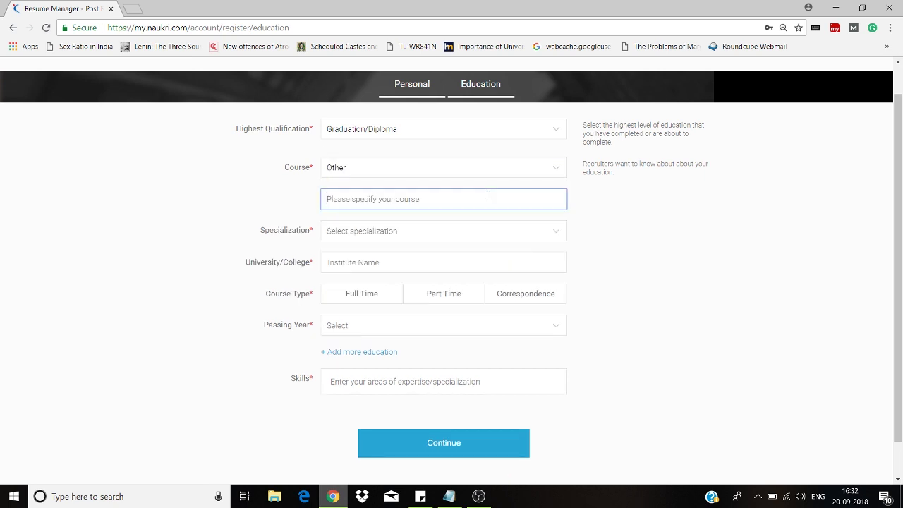
click(484, 174)
click(563, 204)
scroll(562, 204, up, 5)
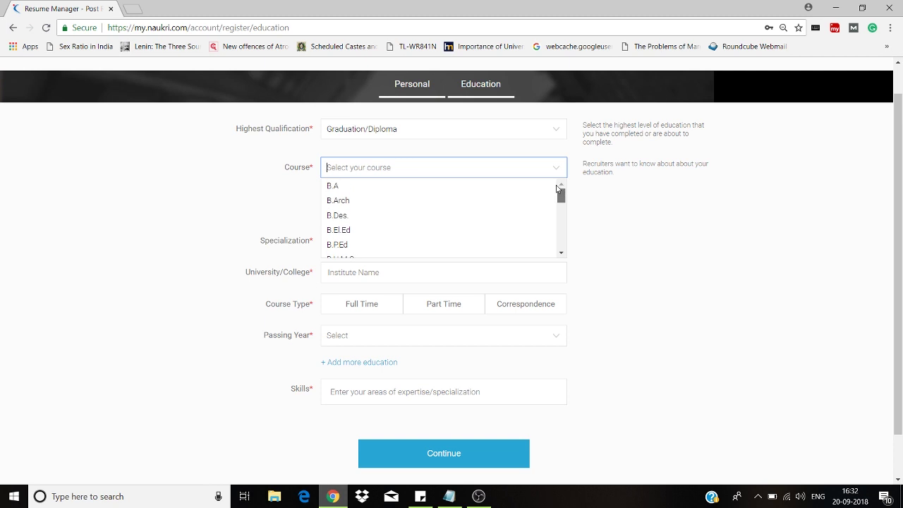
click(527, 191)
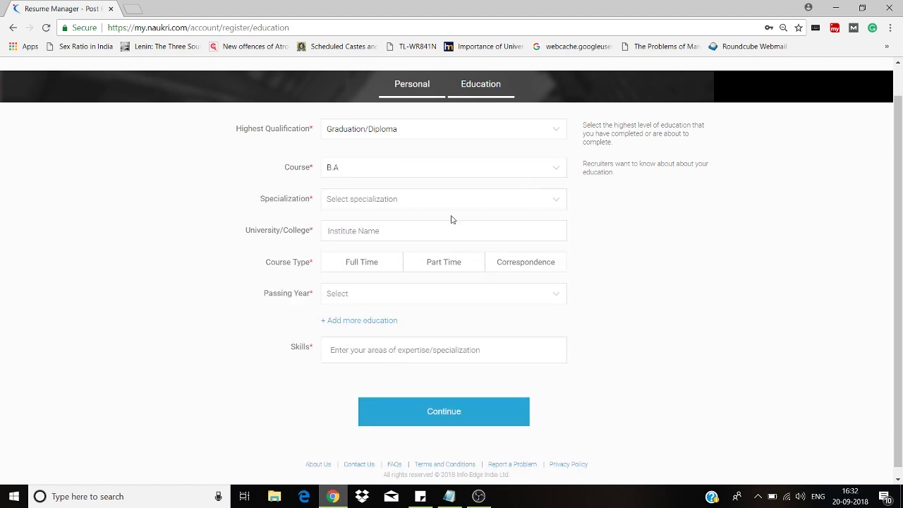
click(429, 197)
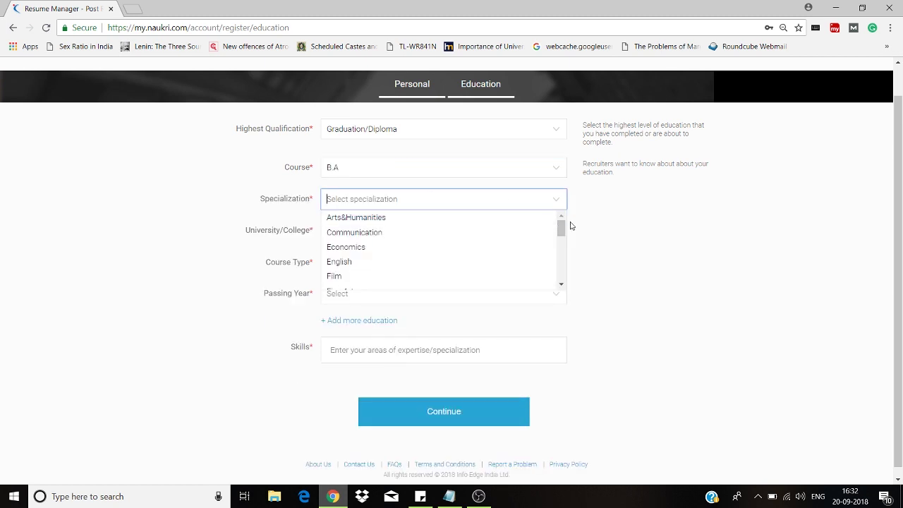
drag(562, 227, 563, 227)
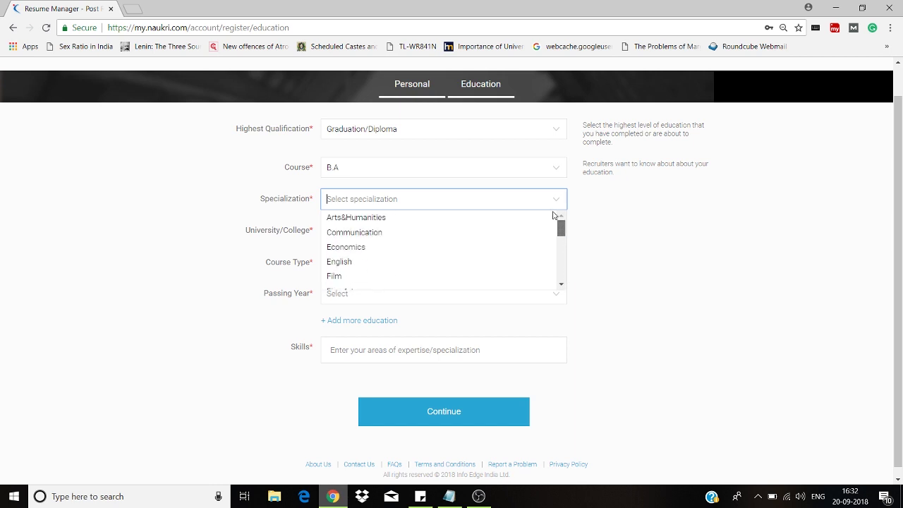
click(519, 224)
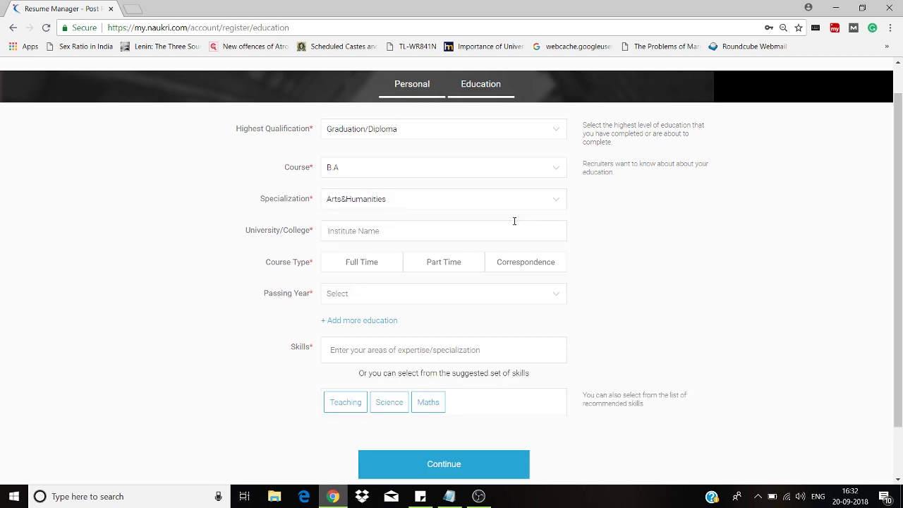
- Enter Delhi University as the university and choose Full Time as the course type
text(Delhi)
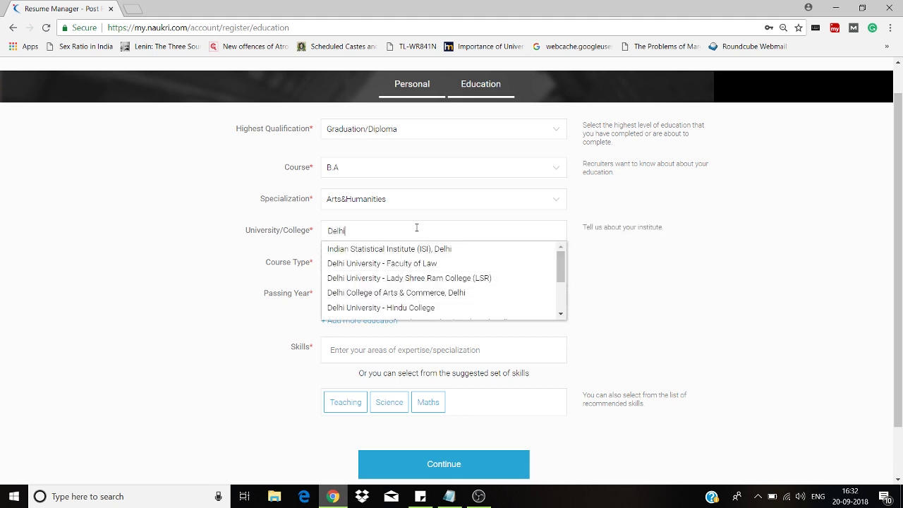
text( University)
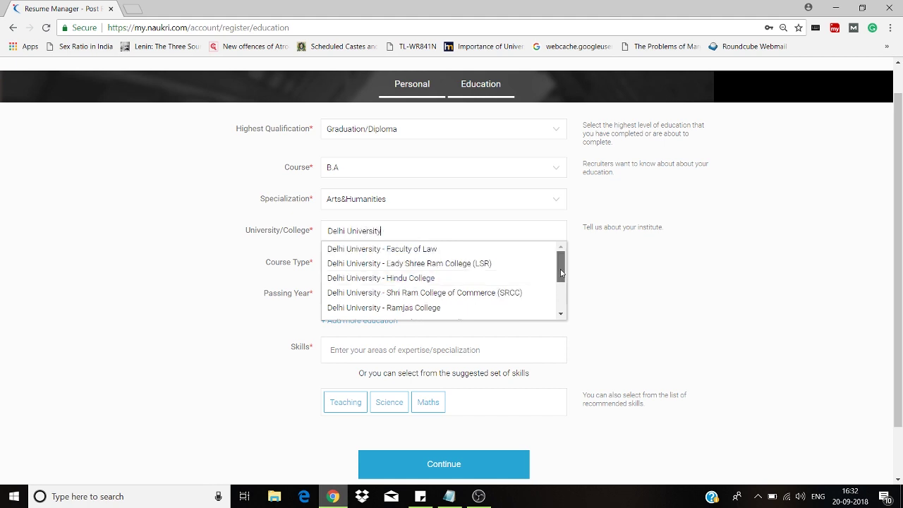
scroll(559, 272, down, 1)
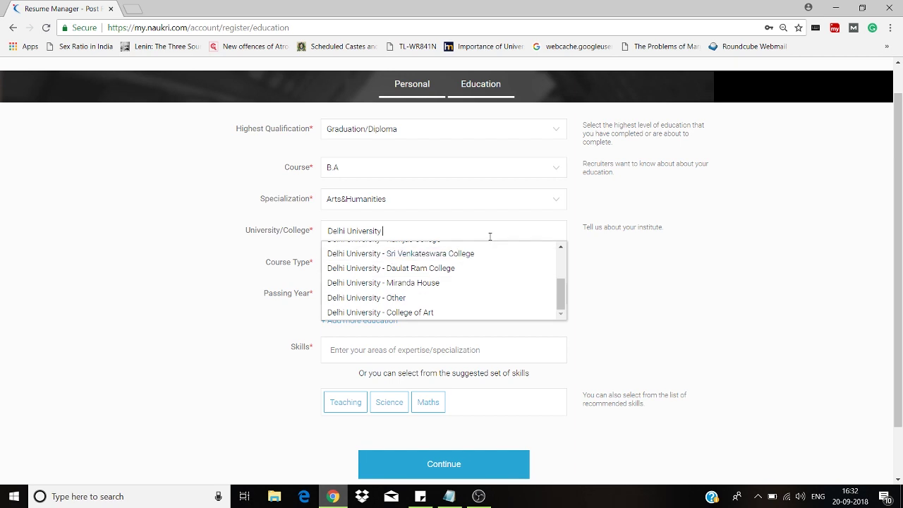
text(Dya)
key(BackSpace)
key(BackSpace)
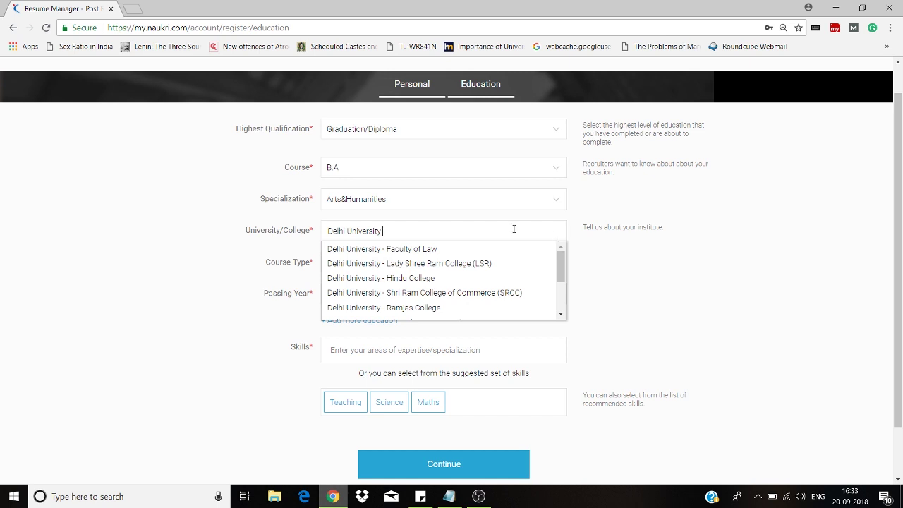
text(fac)
key(BackSpace)
key(BackSpace)
key(BackSpace)
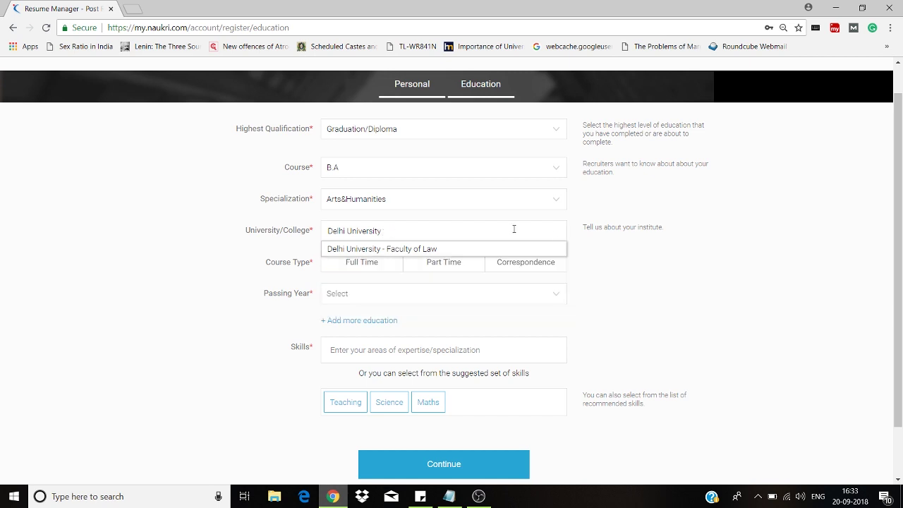
key(Escape)
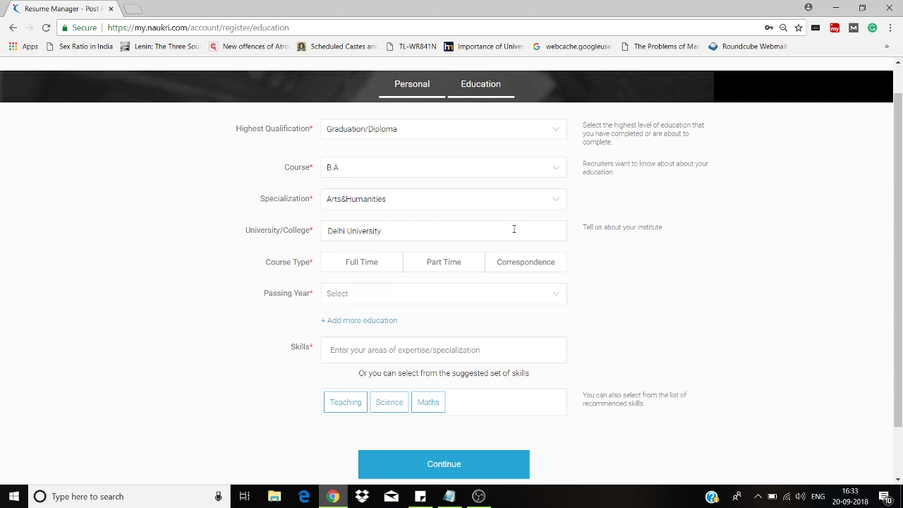
click(382, 262)
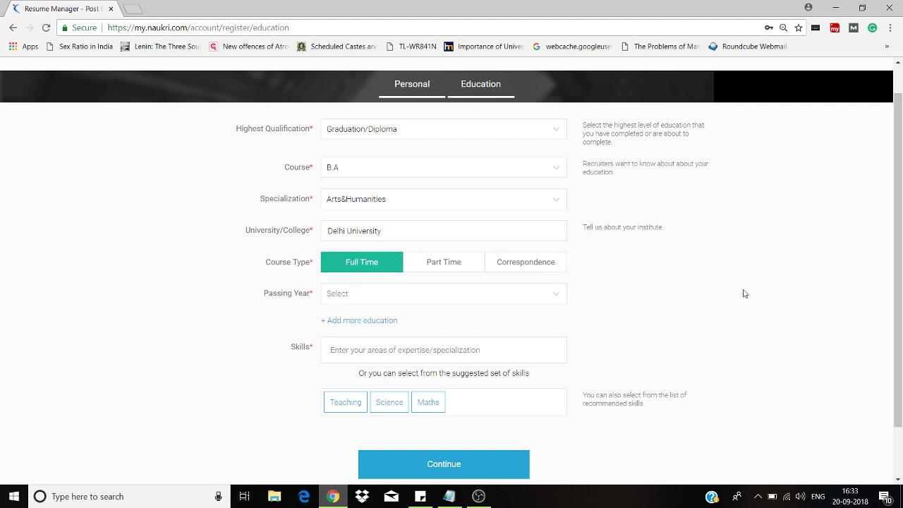
drag(902, 305, 901, 353)
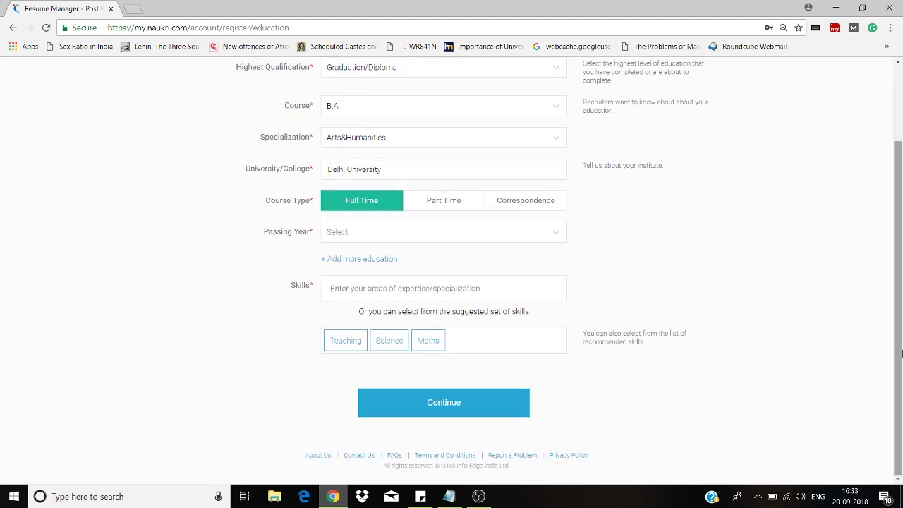
- Pick 2018 from the Passing Year list
click(454, 231)
drag(560, 256, 562, 259)
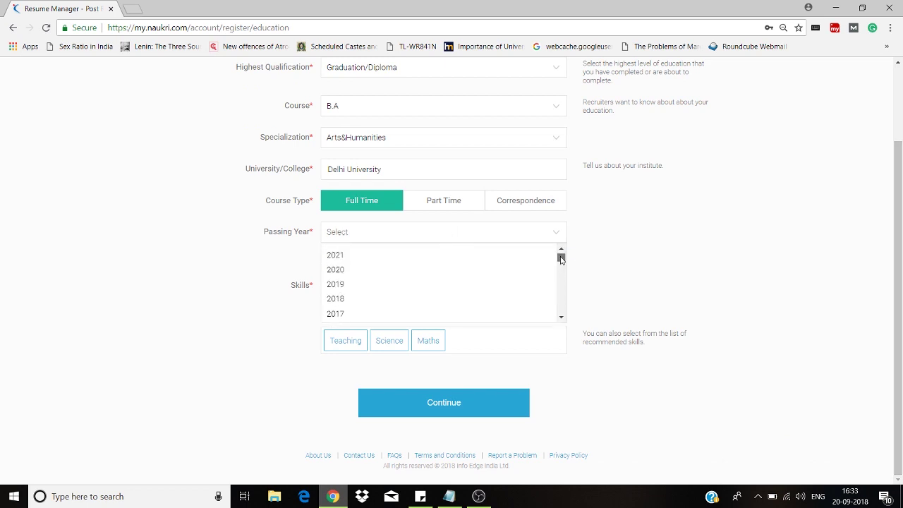
scroll(457, 291, down, 1)
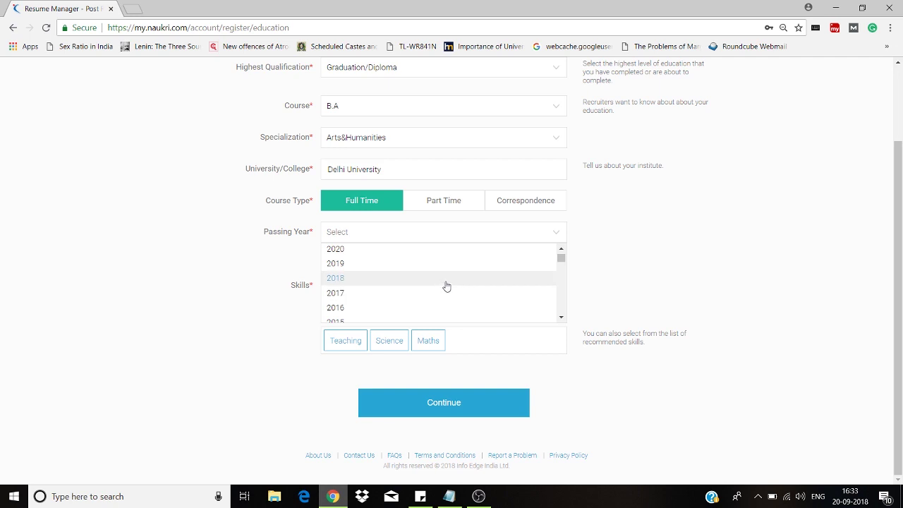
click(439, 283)
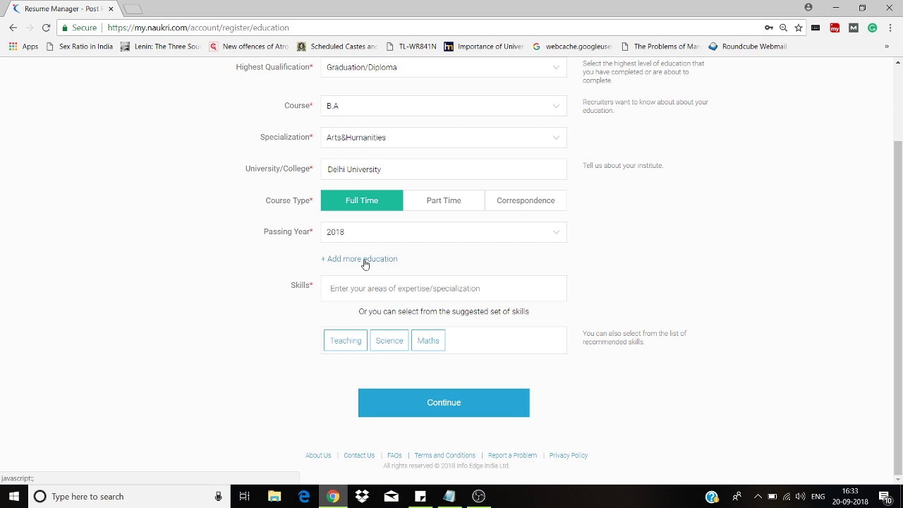
click(365, 288)
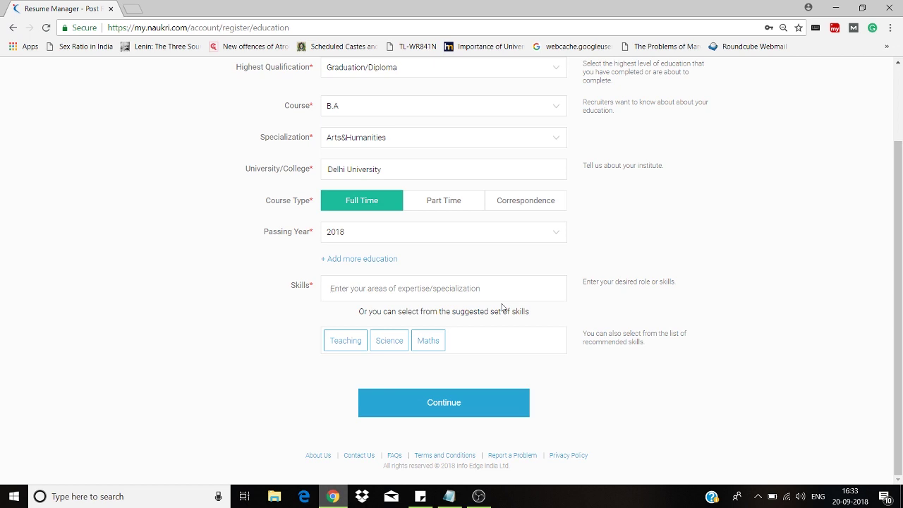
- Add Excel, Word and Powerpoint as skills from the search suggestions
text(ms)
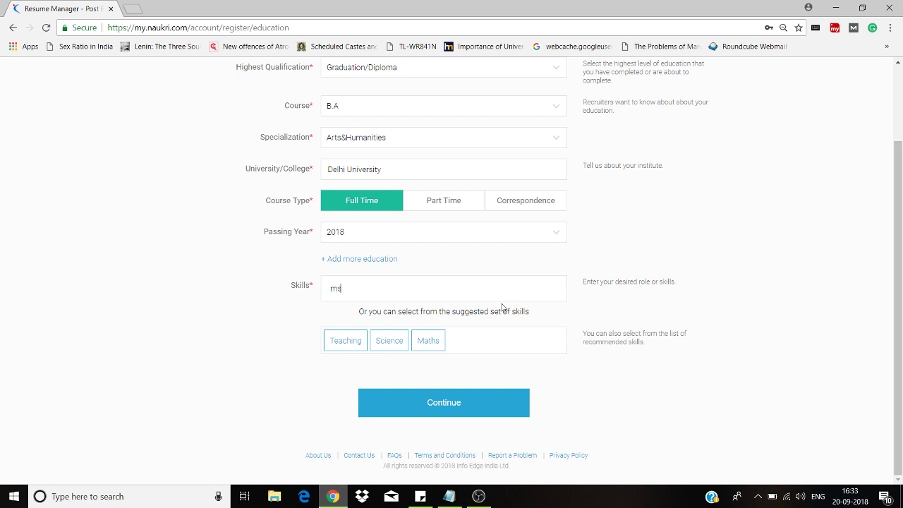
text( exc)
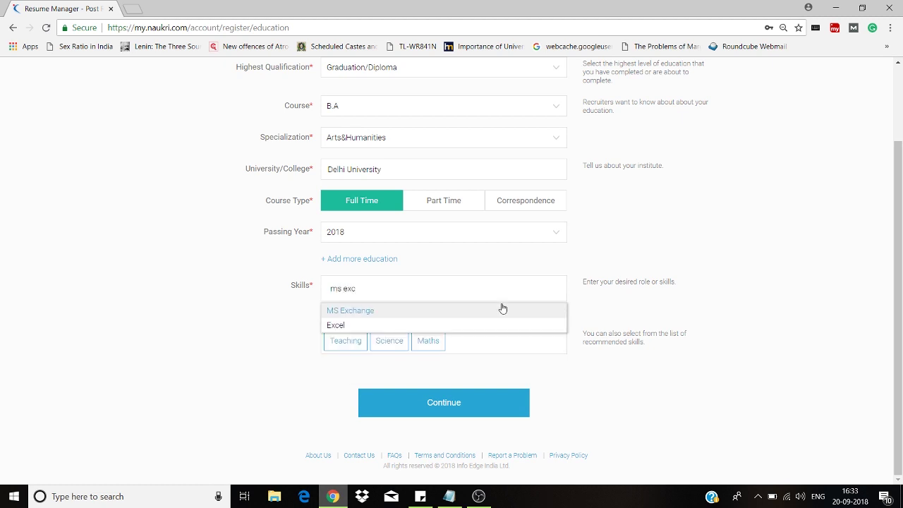
click(495, 327)
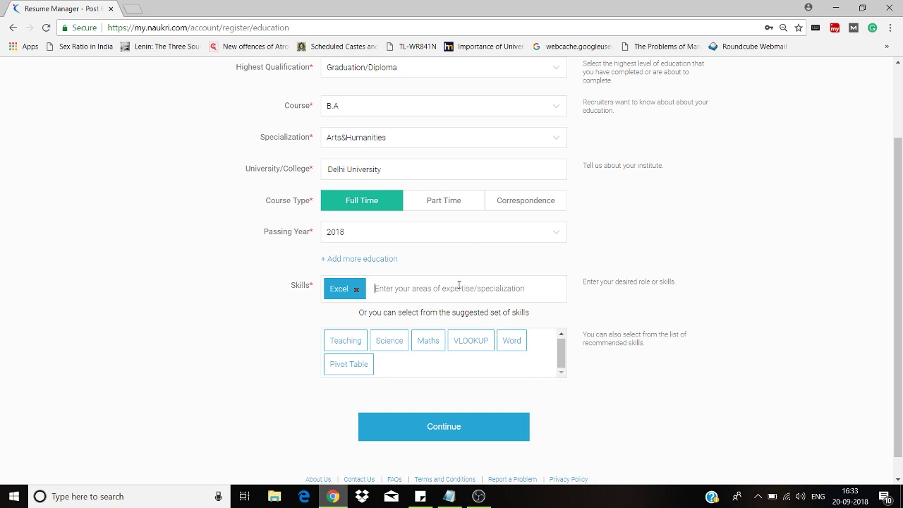
text(ms word)
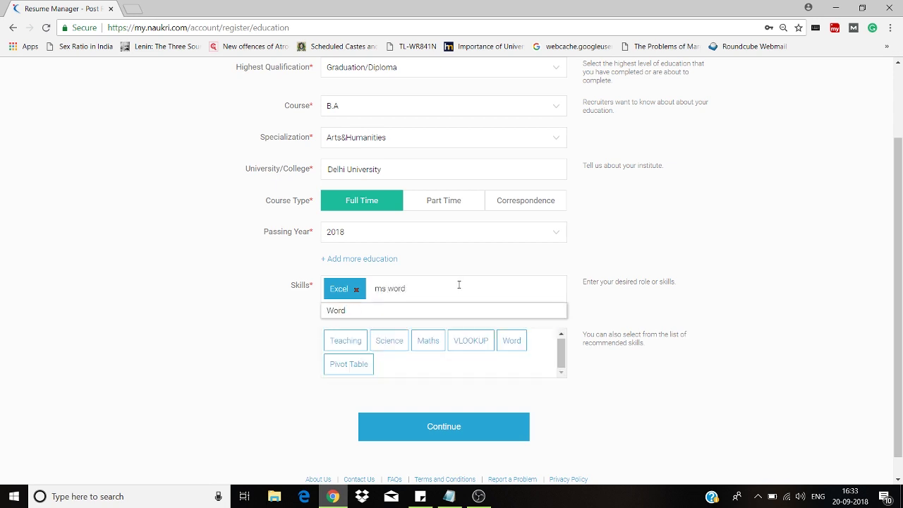
click(455, 314)
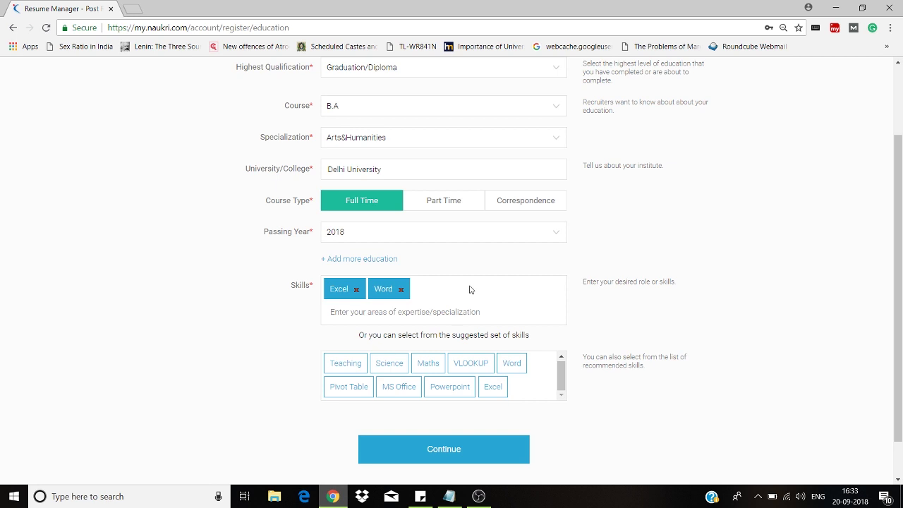
text(power)
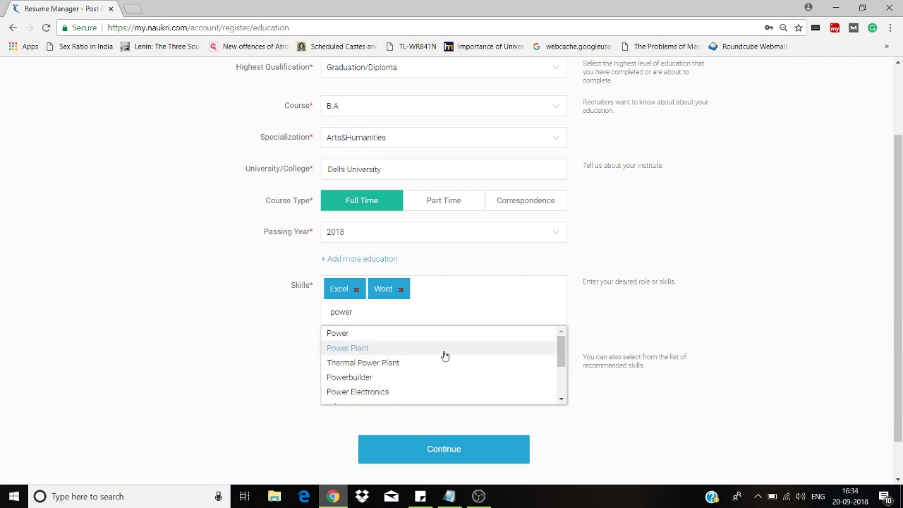
text(point)
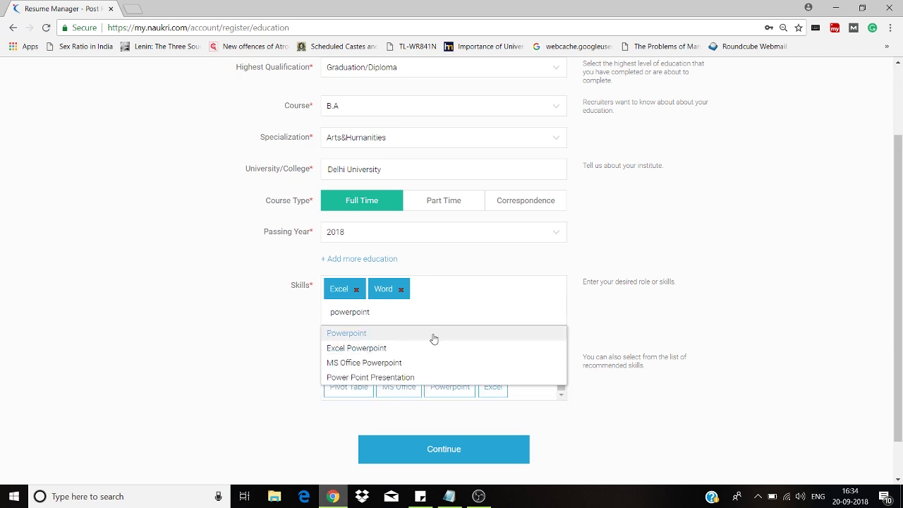
click(434, 338)
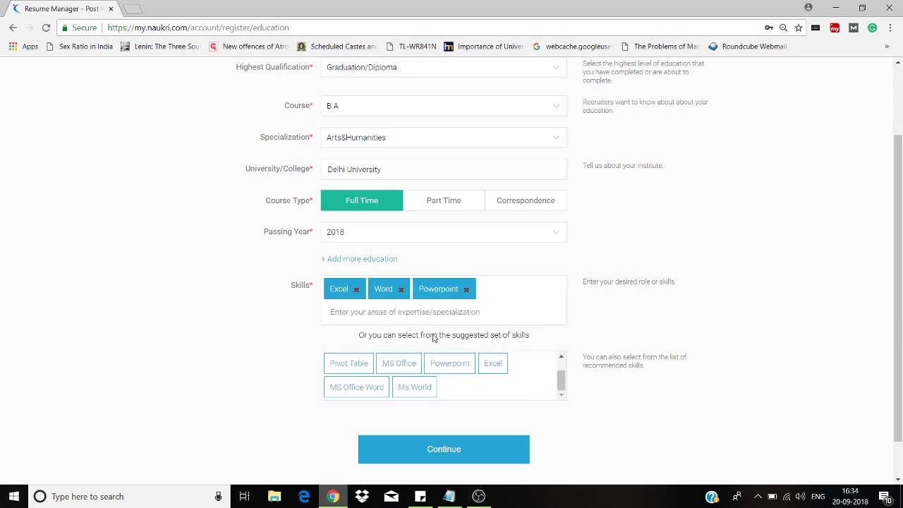
- Add Organization, Management, Planning Skills and Team Orientation to the skills
text(organz)
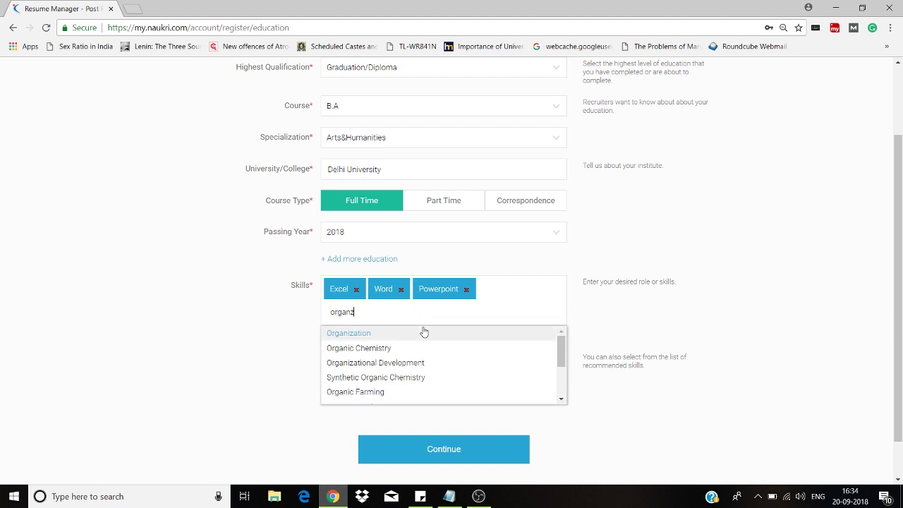
key(BackSpace)
text(a)
key(BackSpace)
text(is)
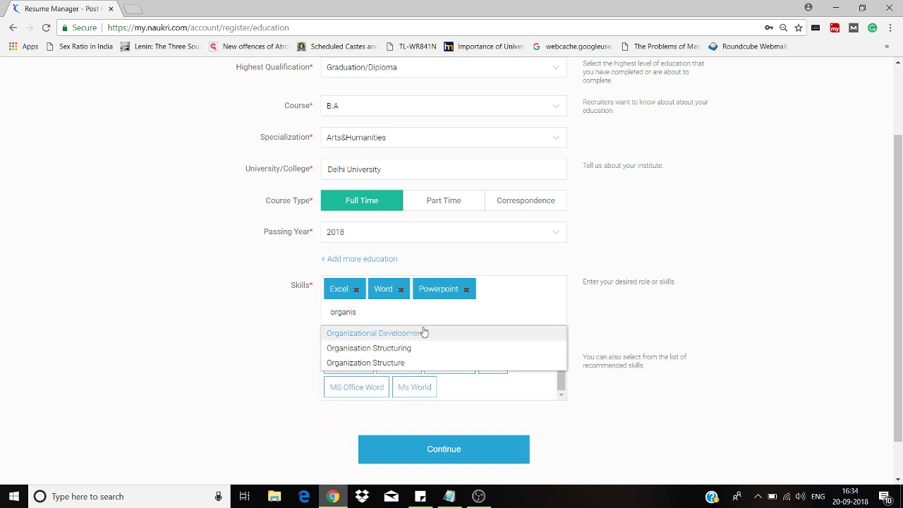
click(423, 333)
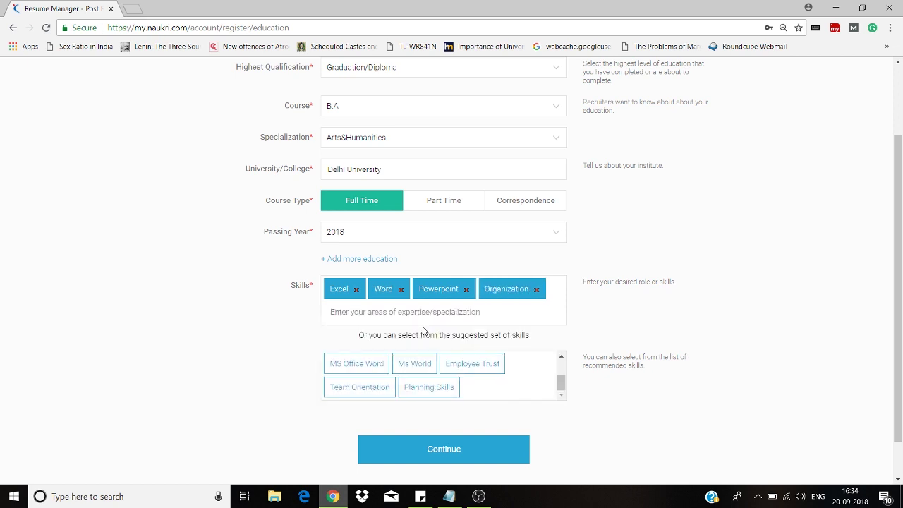
text(mana)
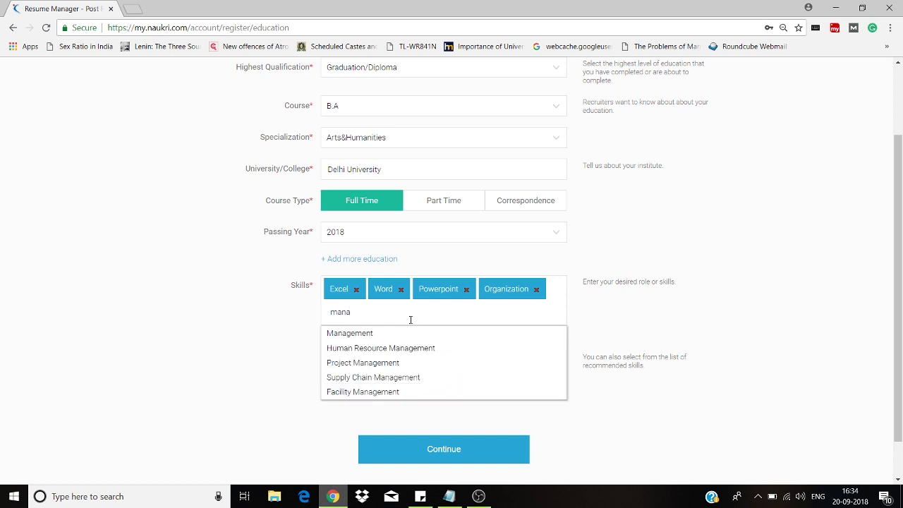
click(412, 337)
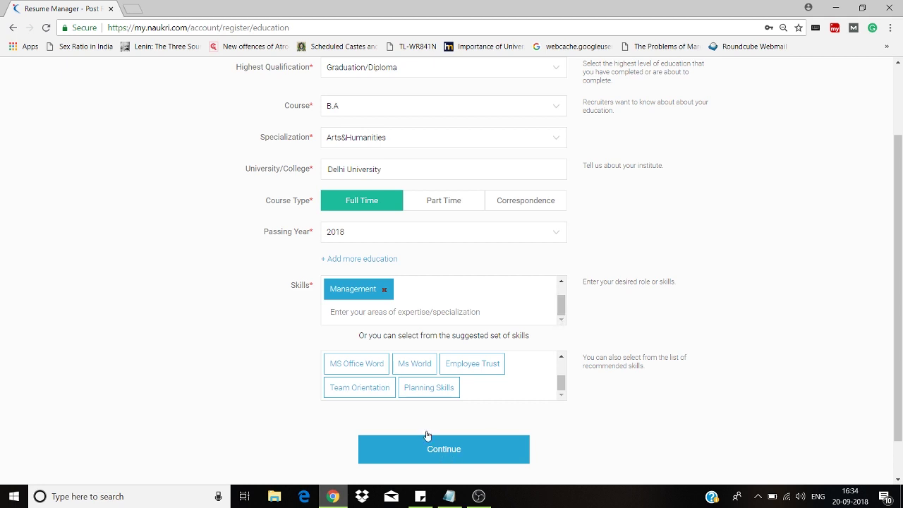
click(419, 388)
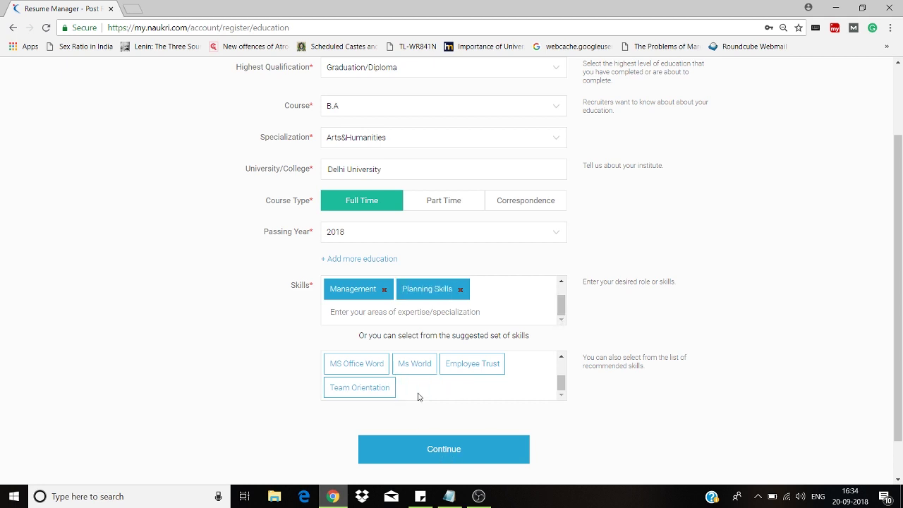
click(382, 389)
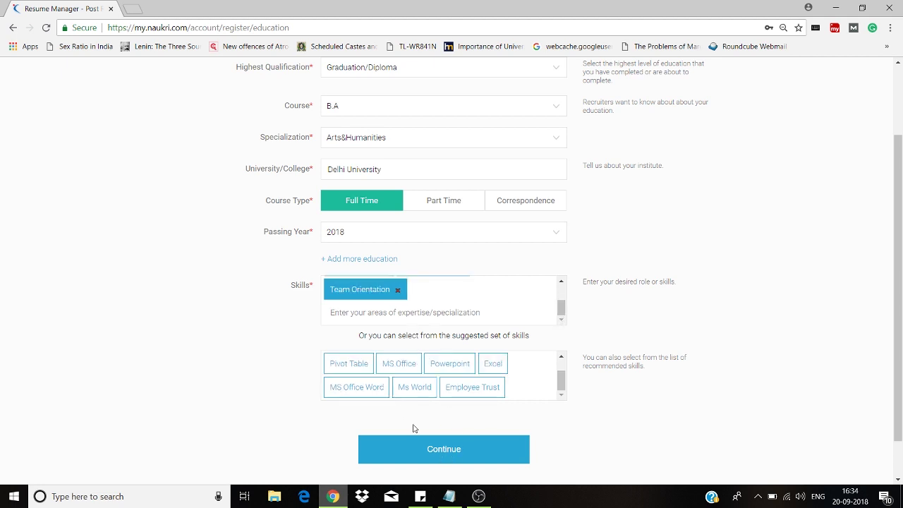
- Save the education details and set UG grading to % Marks of 100 Maximum
click(418, 466)
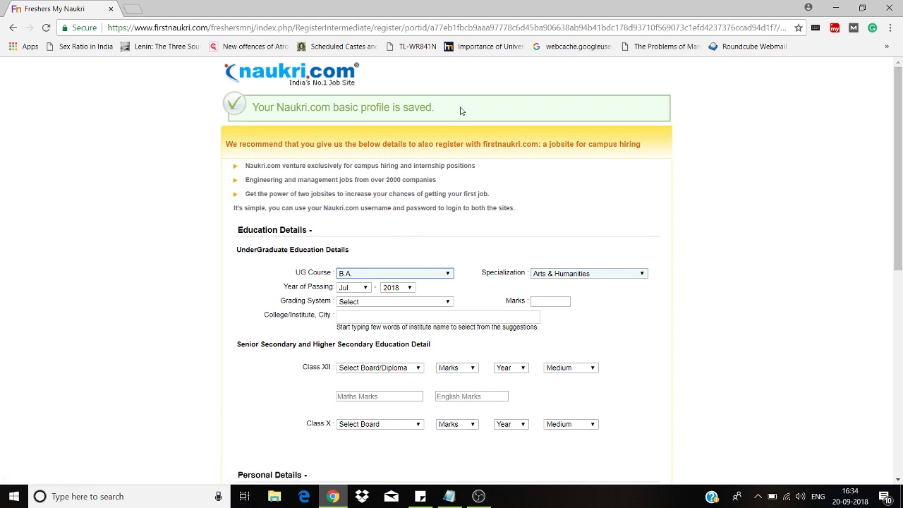
drag(898, 155, 899, 197)
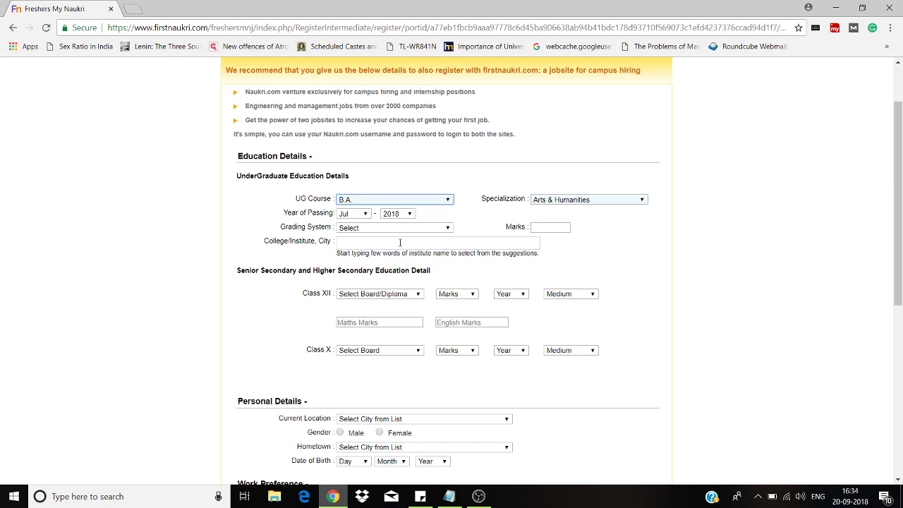
click(388, 228)
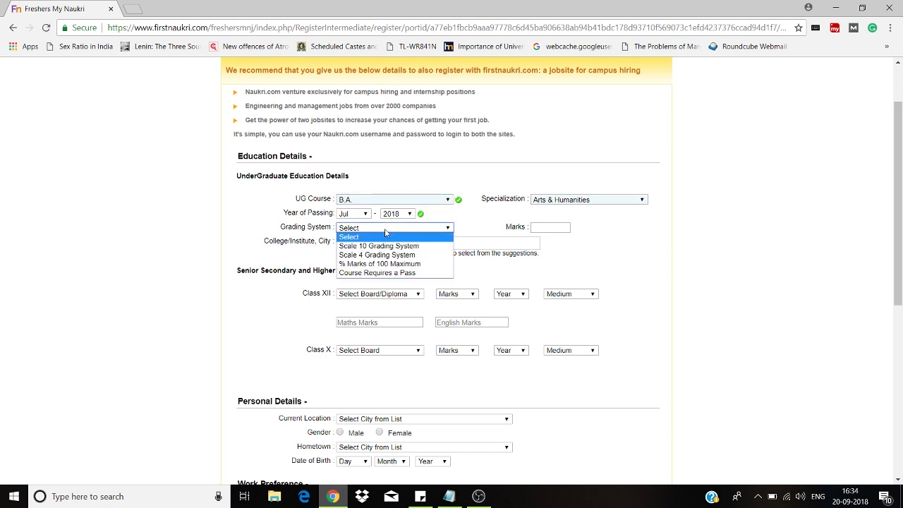
click(392, 264)
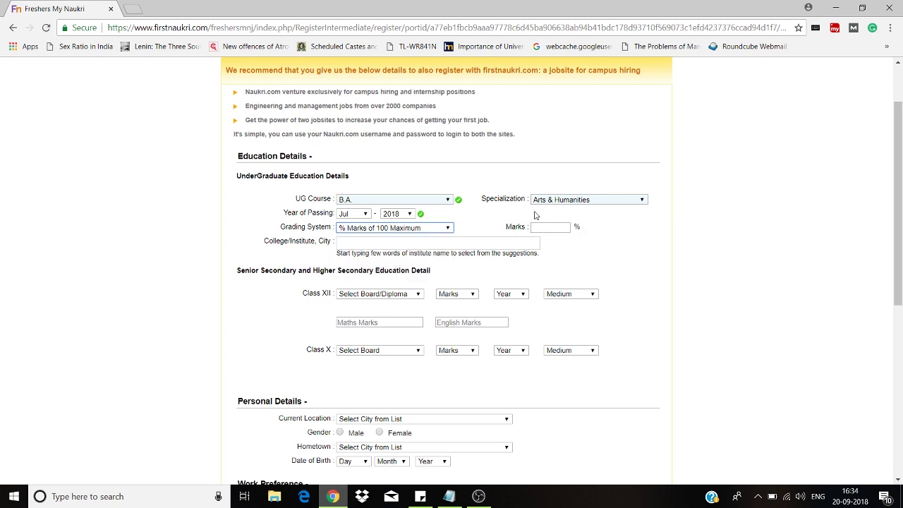
click(419, 227)
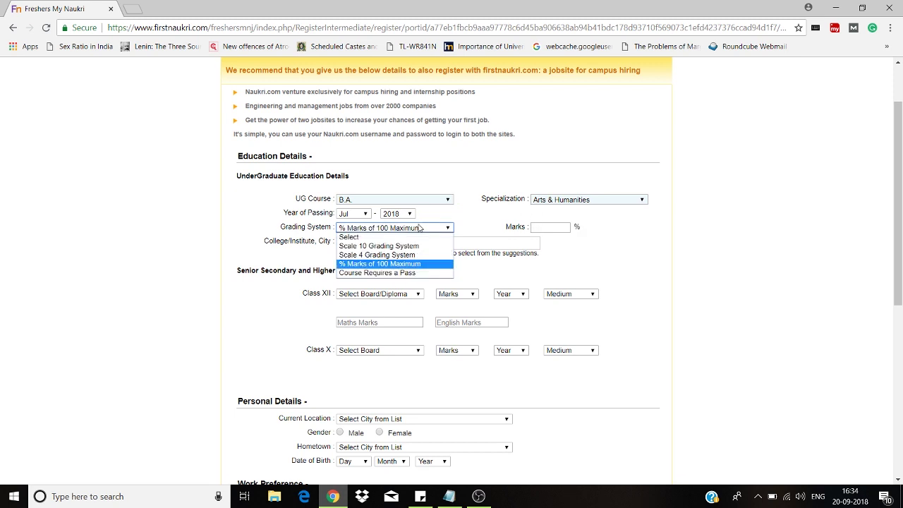
click(419, 227)
- Enter 52 as the marks and choose Dyal Singh College, New Delhi as the college
click(535, 227)
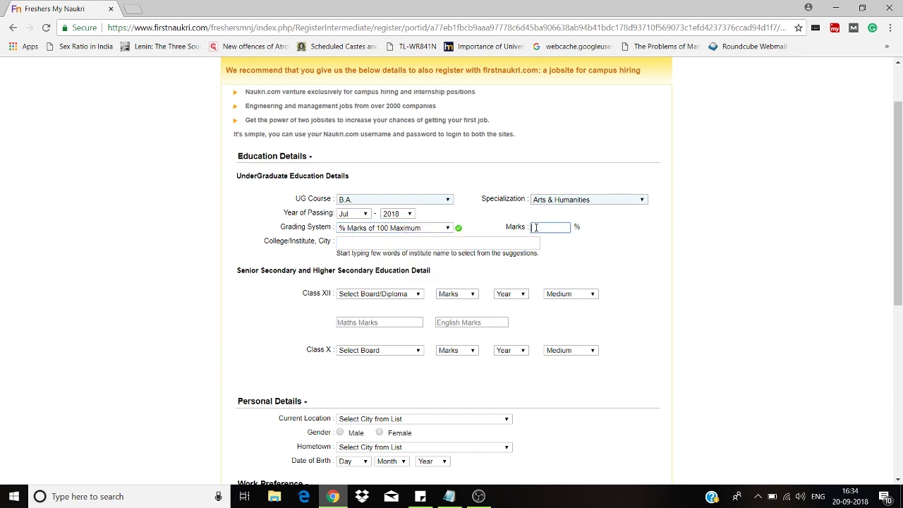
text(52)
click(491, 243)
text(Dyal Singh)
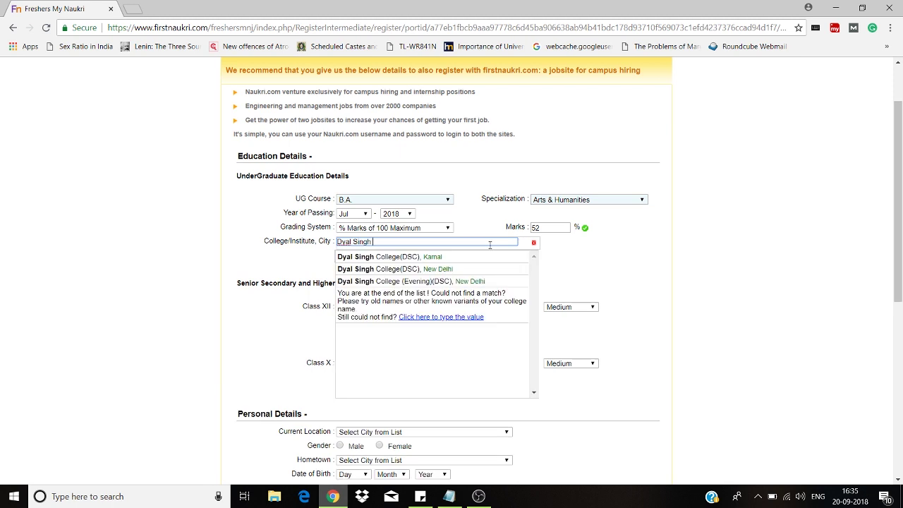
click(477, 269)
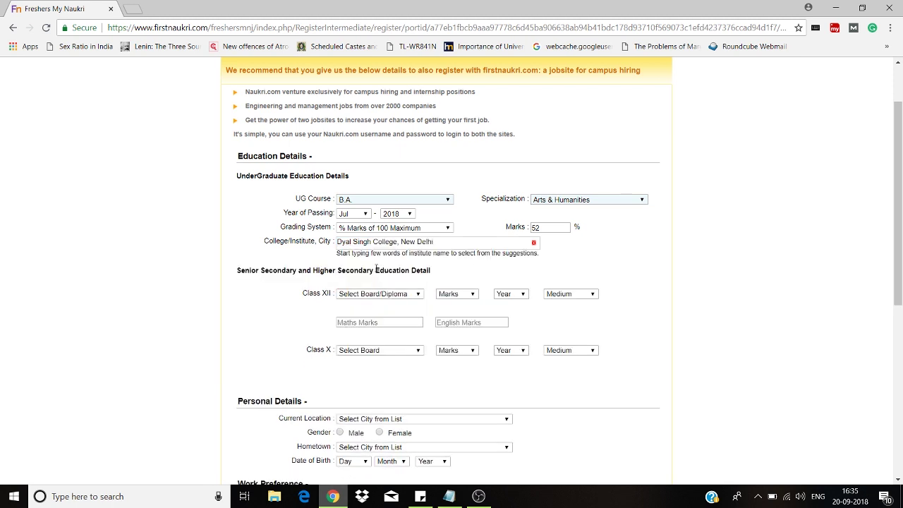
- Fill Class XII as CBSE board, 70-74.9% marks, passed 2015, English medium
scroll(496, 202, down, 2)
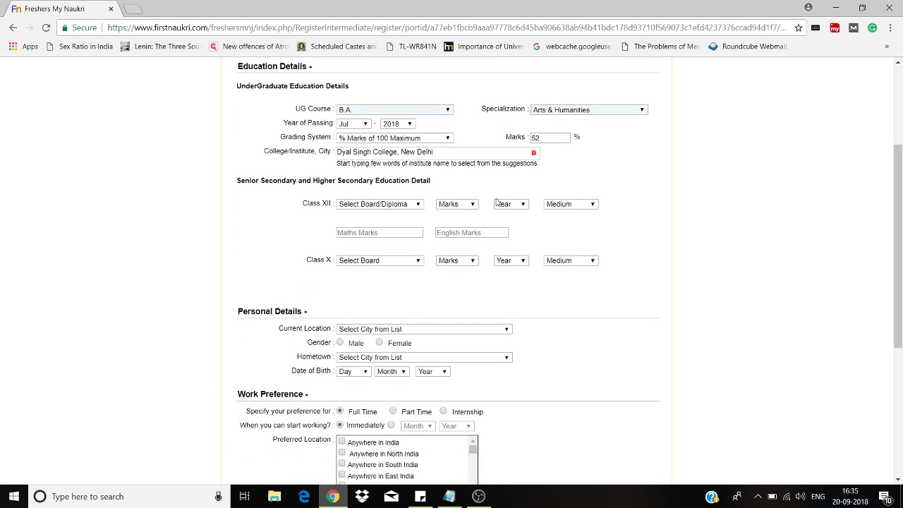
click(360, 210)
click(360, 232)
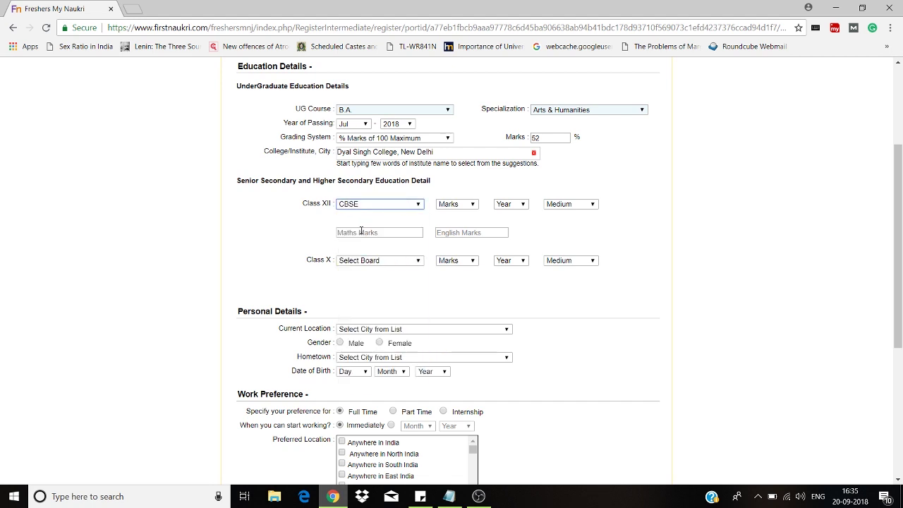
click(455, 204)
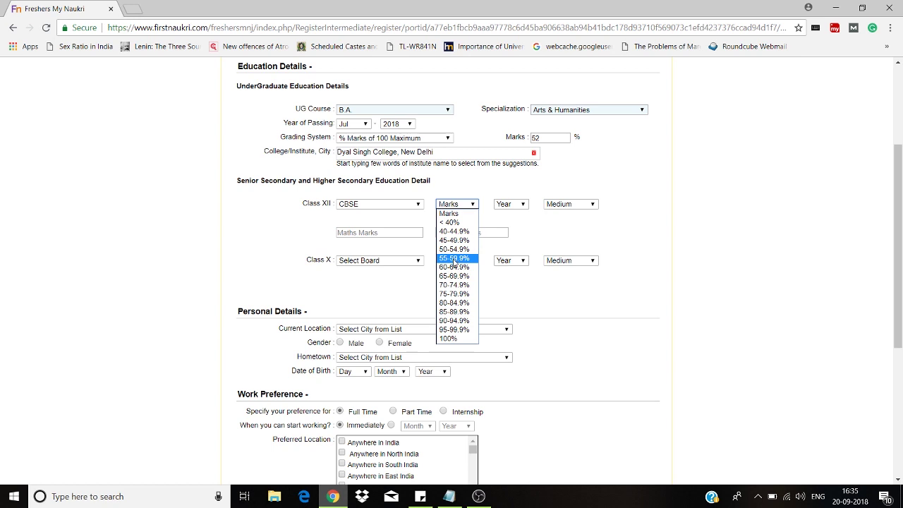
click(456, 284)
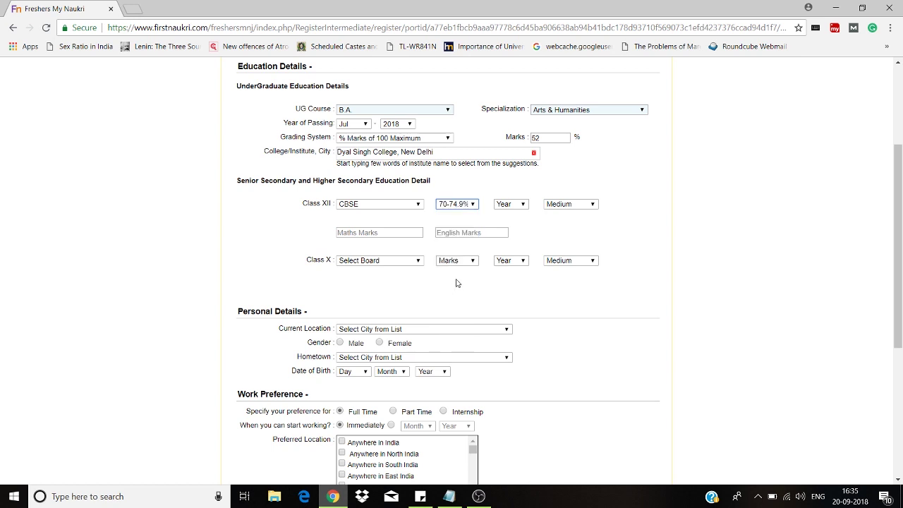
click(503, 205)
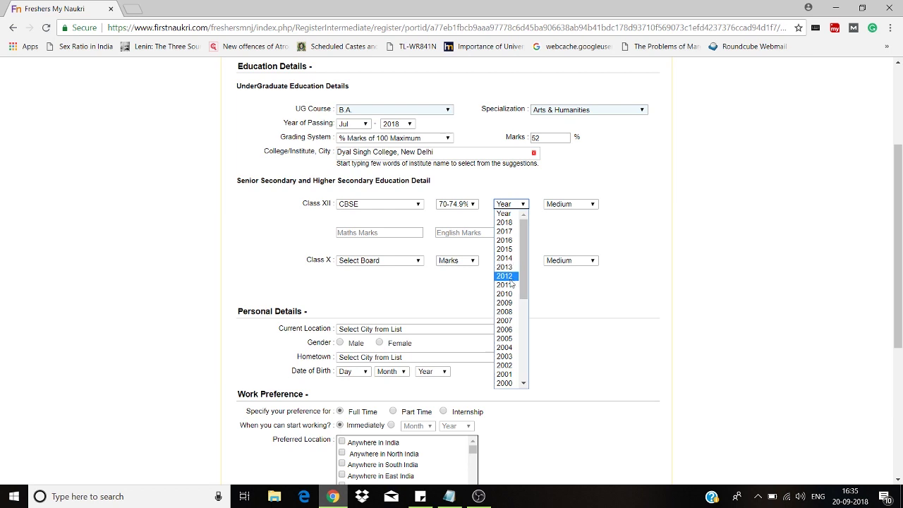
click(507, 250)
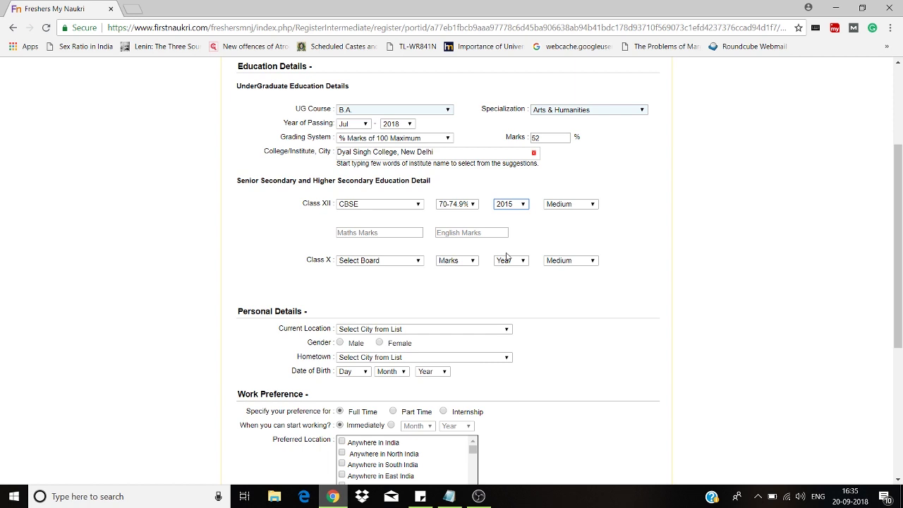
click(563, 210)
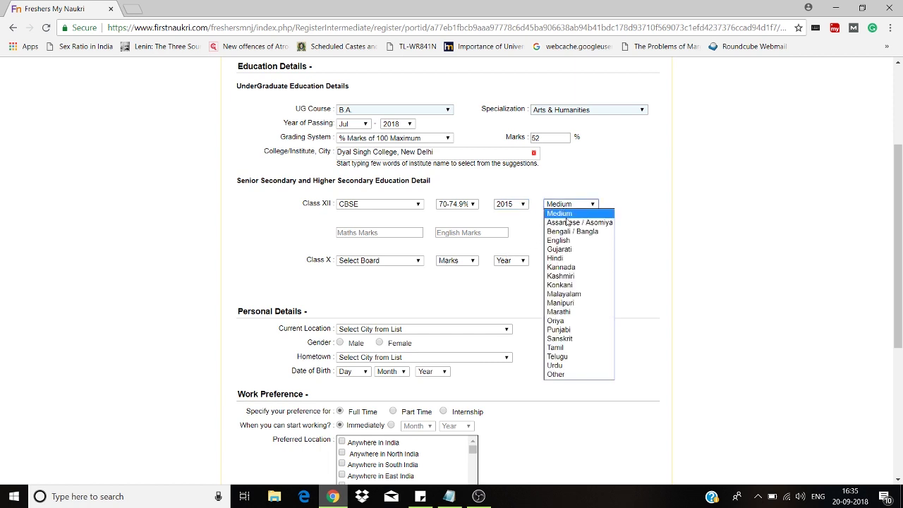
click(569, 242)
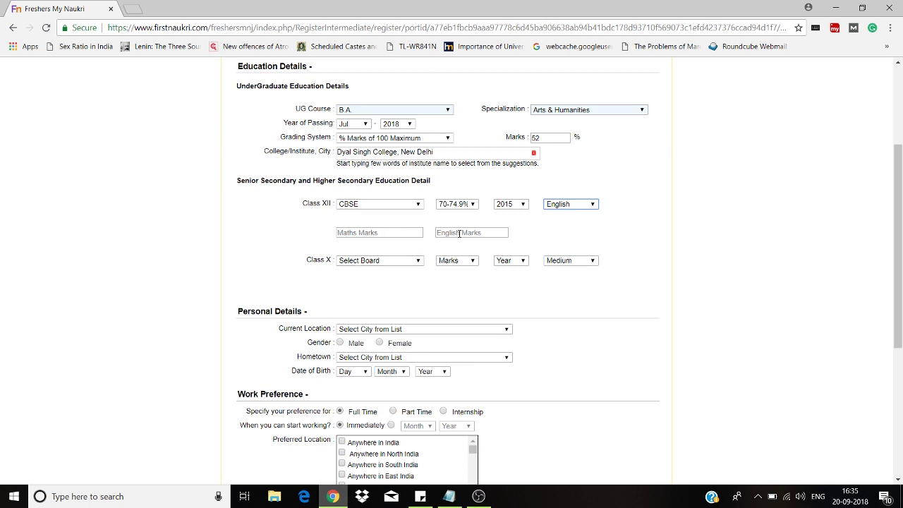
- Fill Class X as CBSE board, 70-74.9% marks, passed 2013, English medium
click(359, 261)
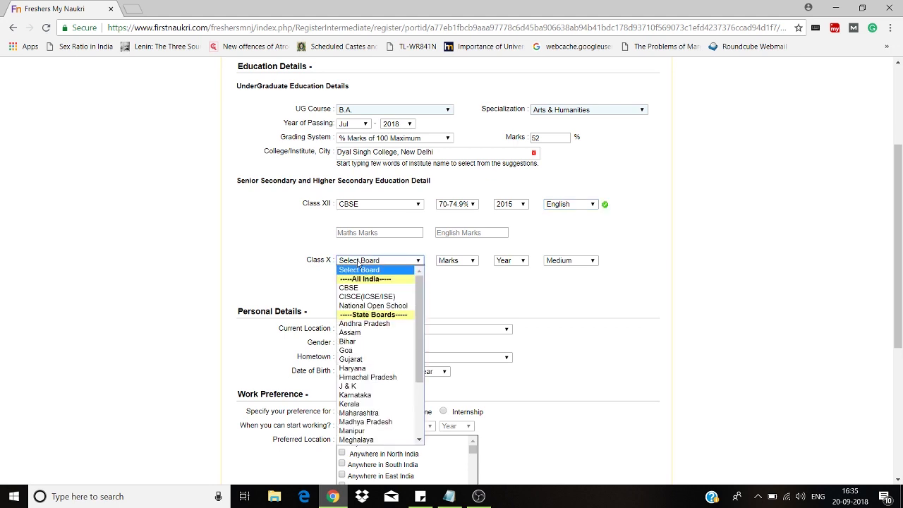
click(367, 290)
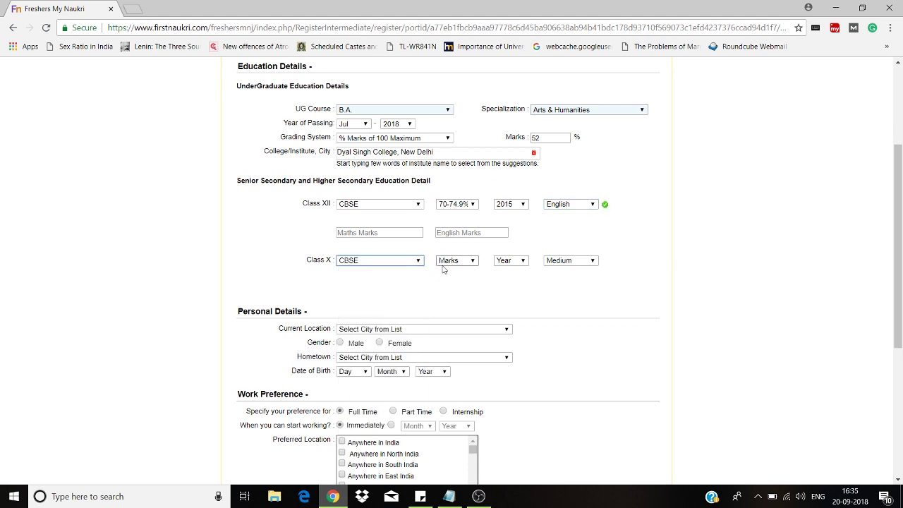
click(457, 261)
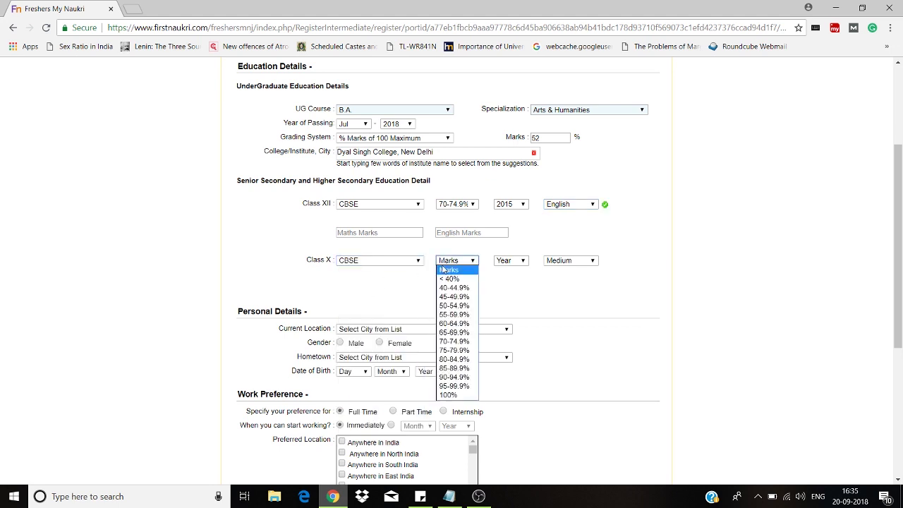
click(457, 342)
click(506, 261)
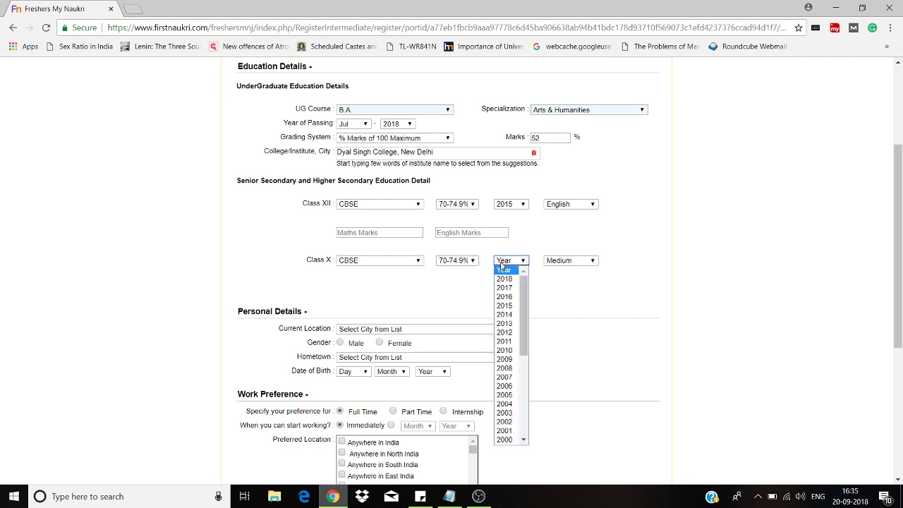
click(508, 324)
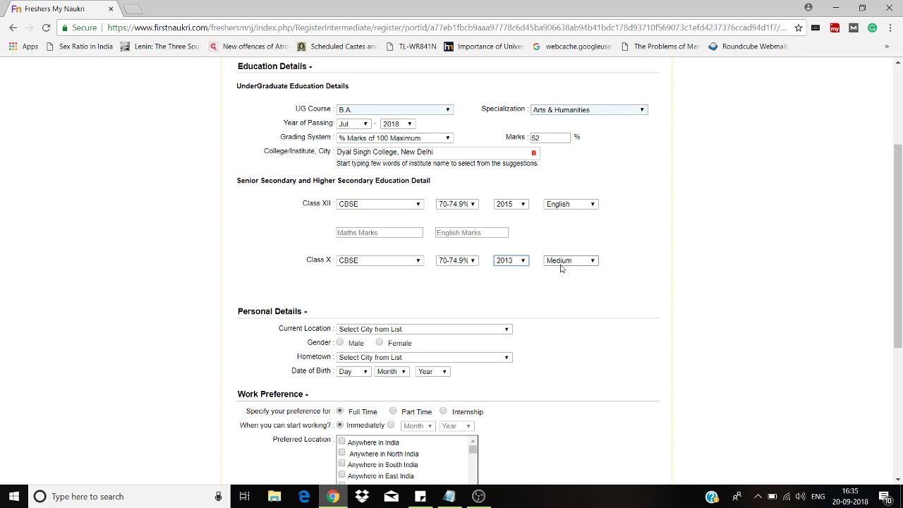
click(562, 262)
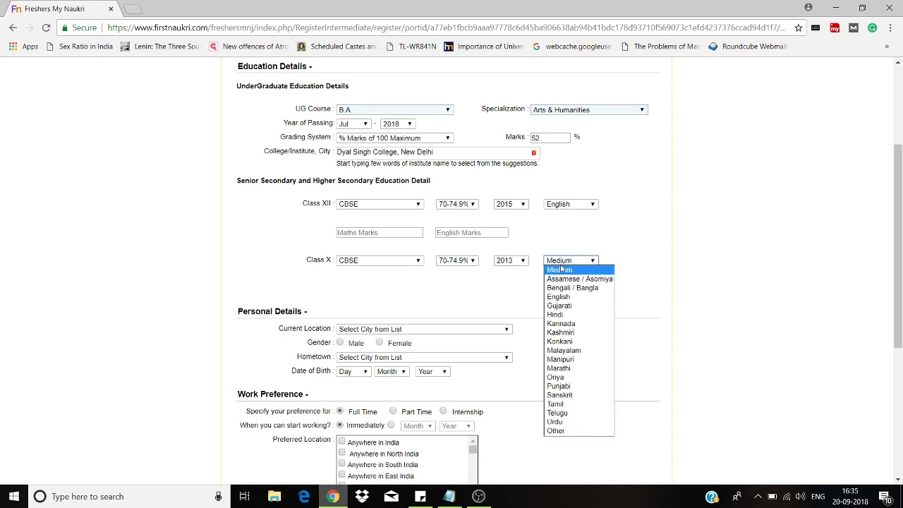
click(569, 297)
scroll(902, 233, down, 2)
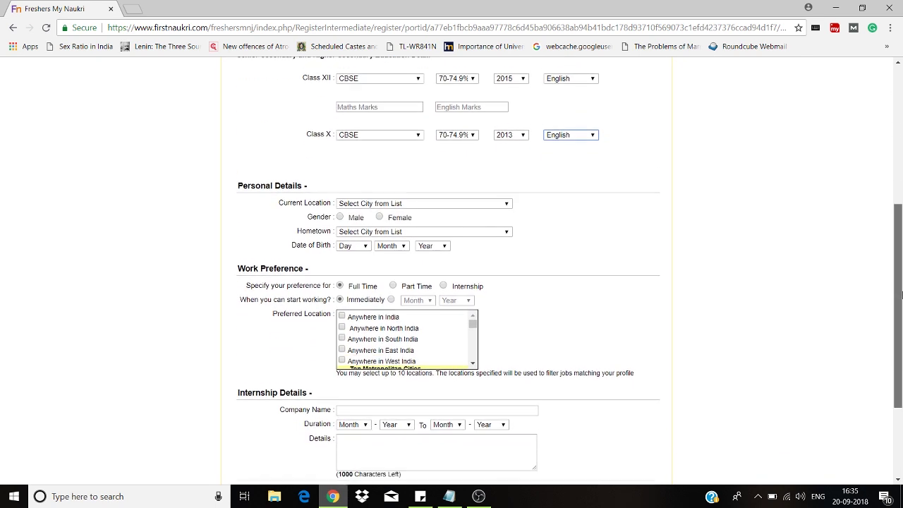
- Set current location and hometown to Delhi and gender to Female
click(370, 201)
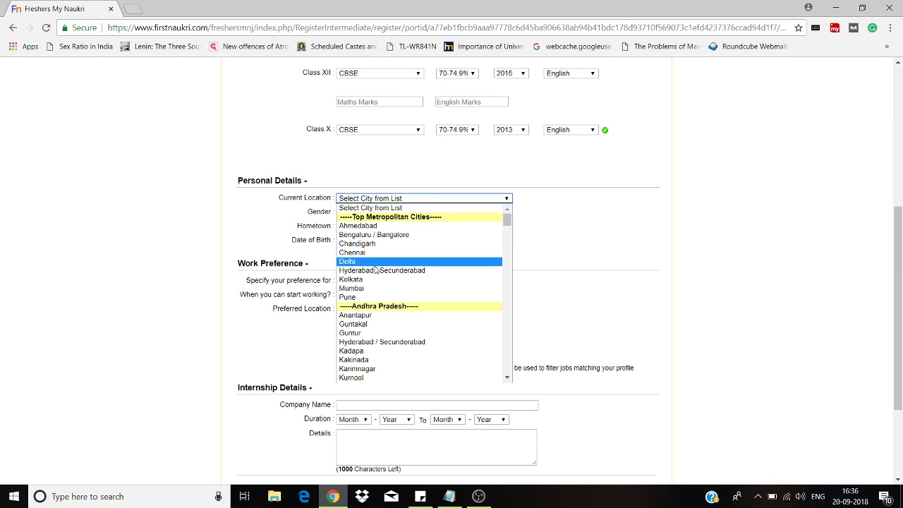
click(374, 262)
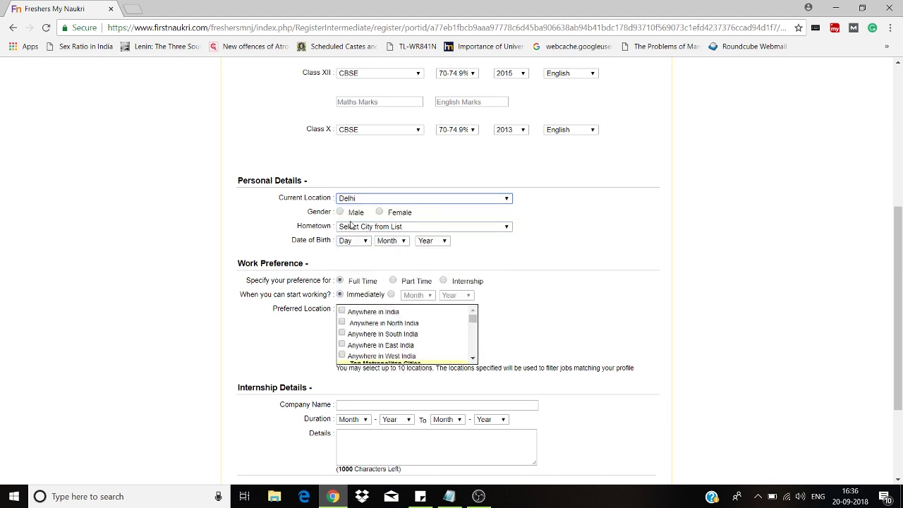
click(379, 212)
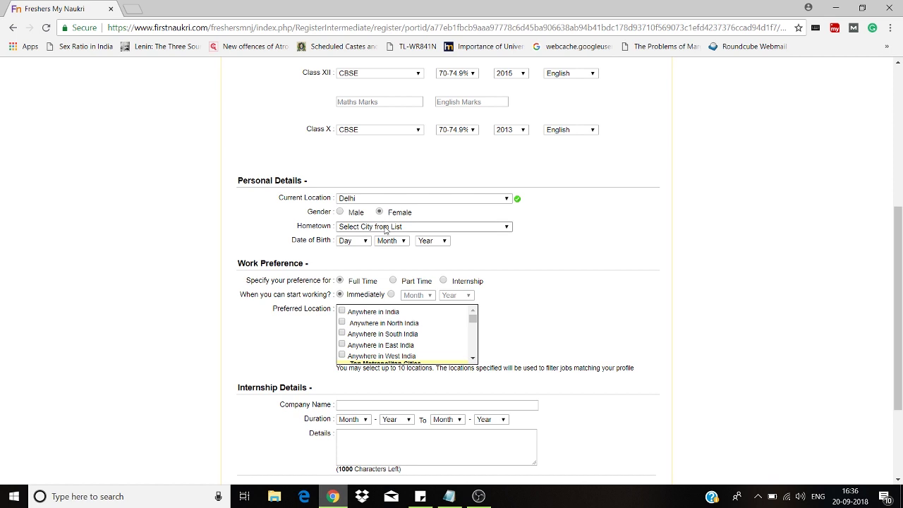
click(386, 227)
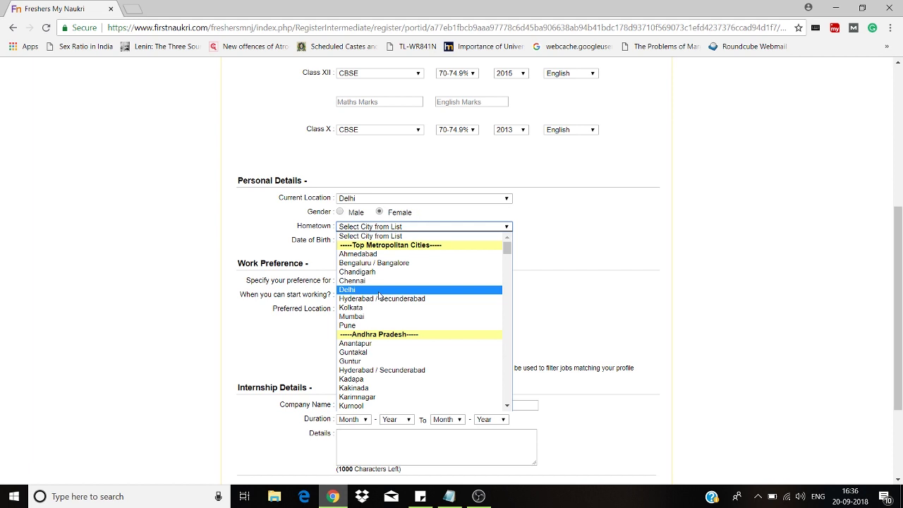
click(379, 295)
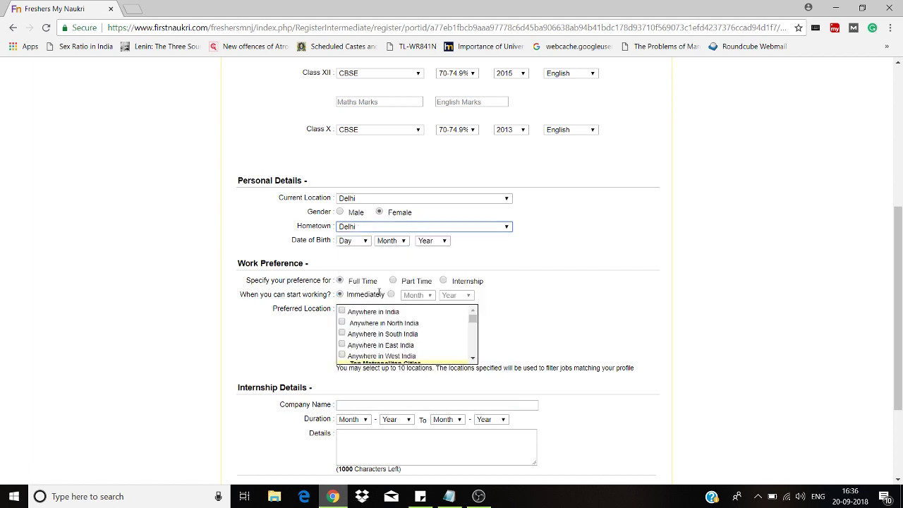
click(353, 241)
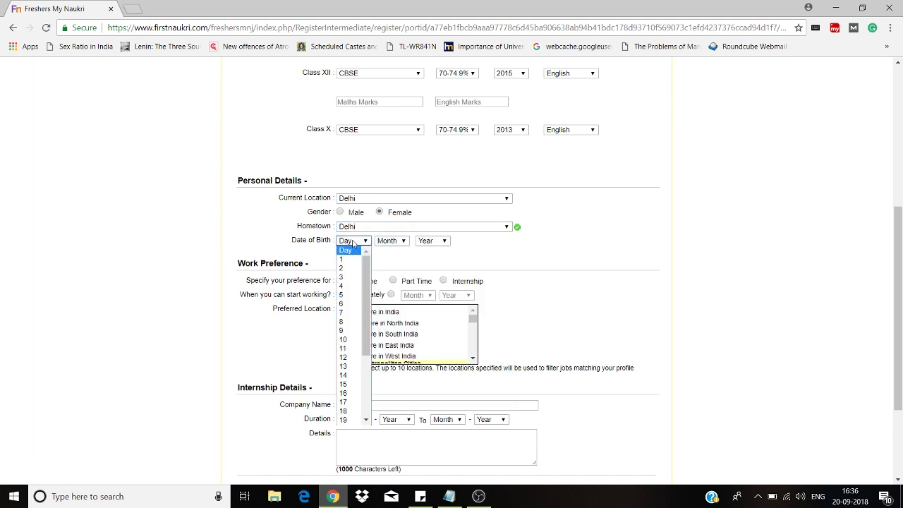
click(352, 358)
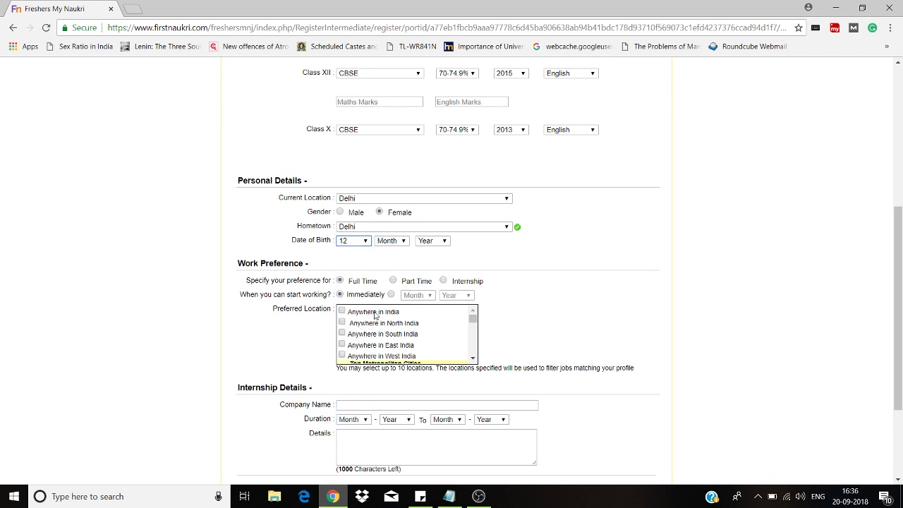
click(390, 240)
click(397, 295)
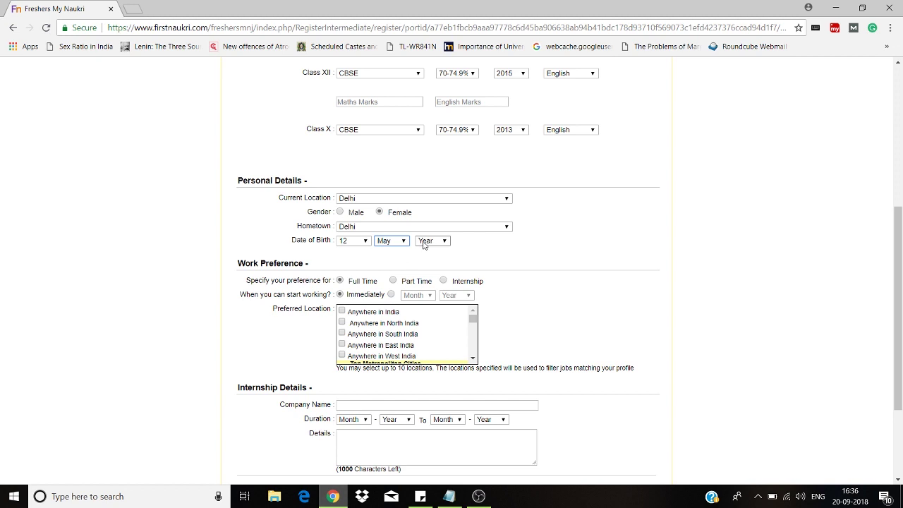
click(432, 240)
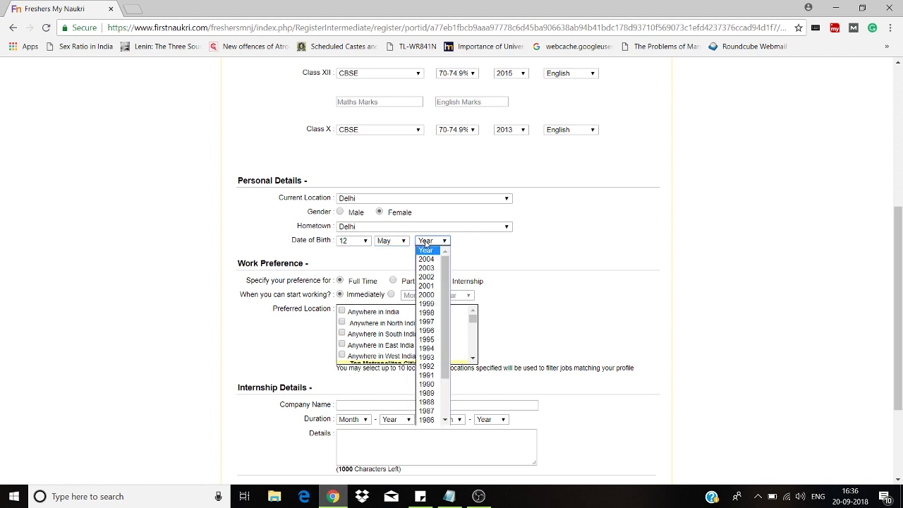
click(429, 331)
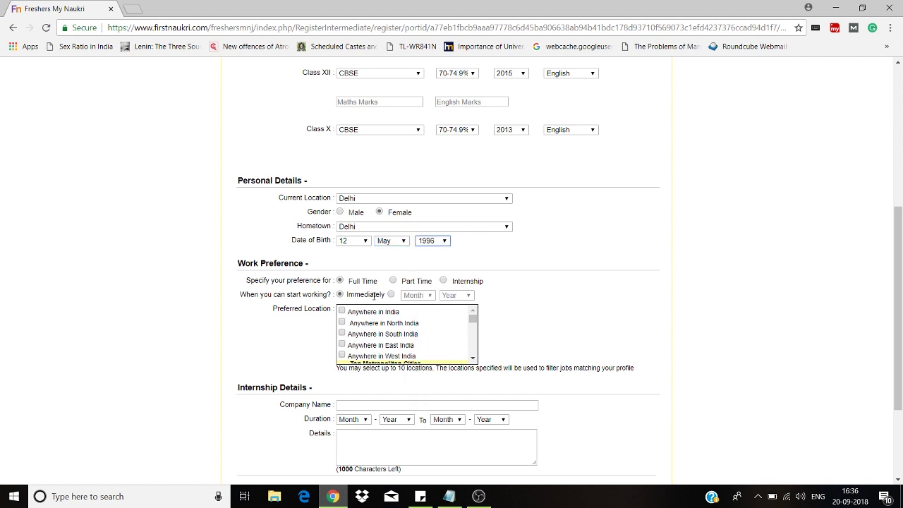
scroll(410, 268, down, 2)
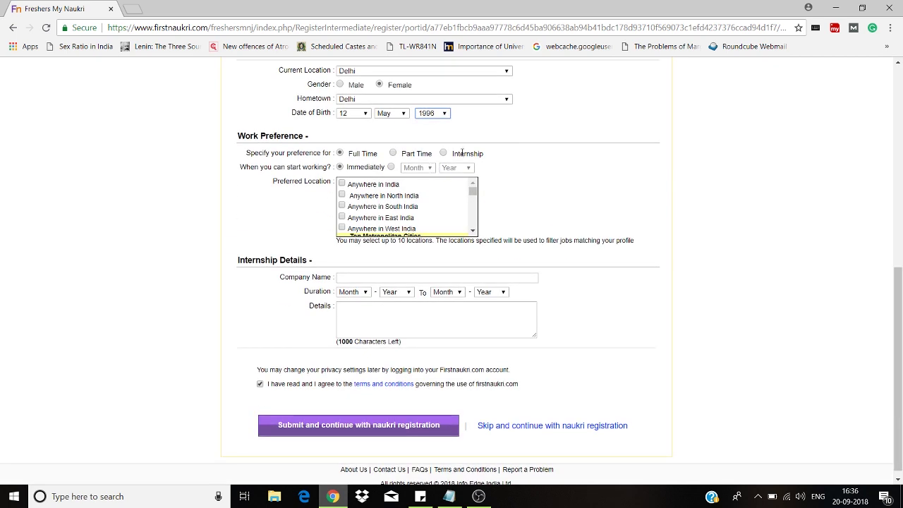
- Keep the work start option set to Immediately
click(402, 154)
click(391, 167)
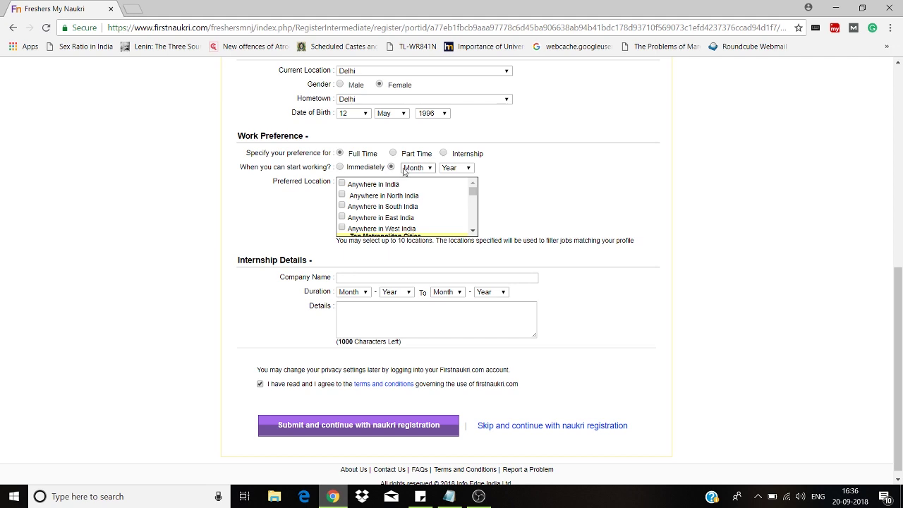
click(340, 167)
drag(473, 194, 466, 196)
- Tick Delhi and Chandigarh in the Preferred Location list
scroll(466, 196, down, 1)
scroll(465, 195, up, 1)
scroll(473, 196, down, 2)
scroll(473, 196, up, 4)
scroll(473, 196, down, 1)
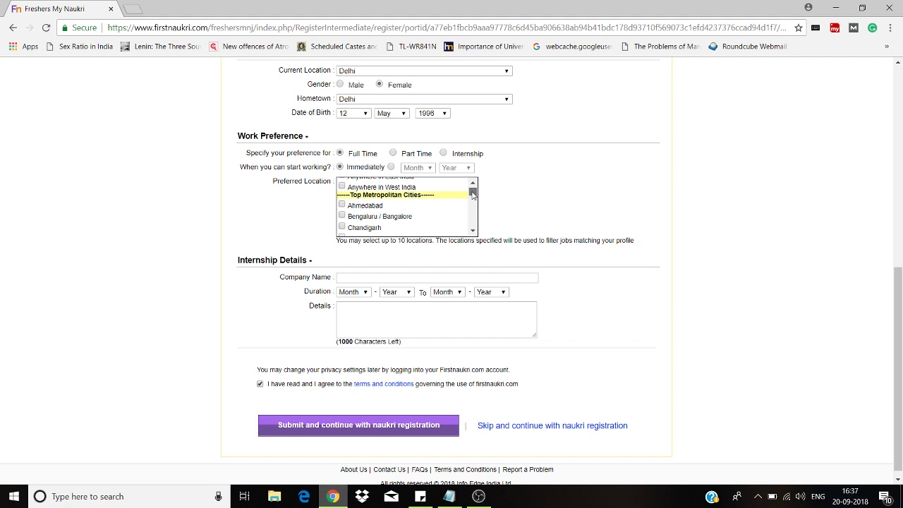
scroll(473, 226, down, 1)
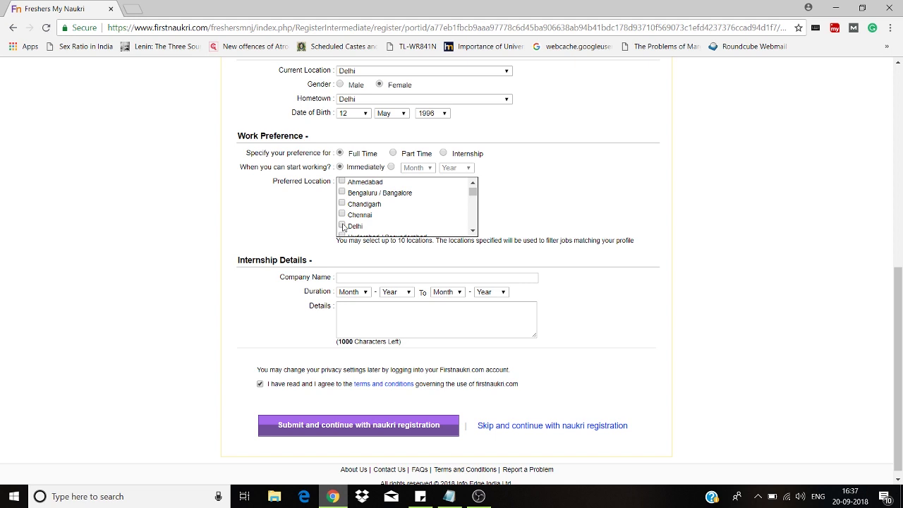
click(342, 225)
click(344, 214)
click(343, 204)
click(428, 276)
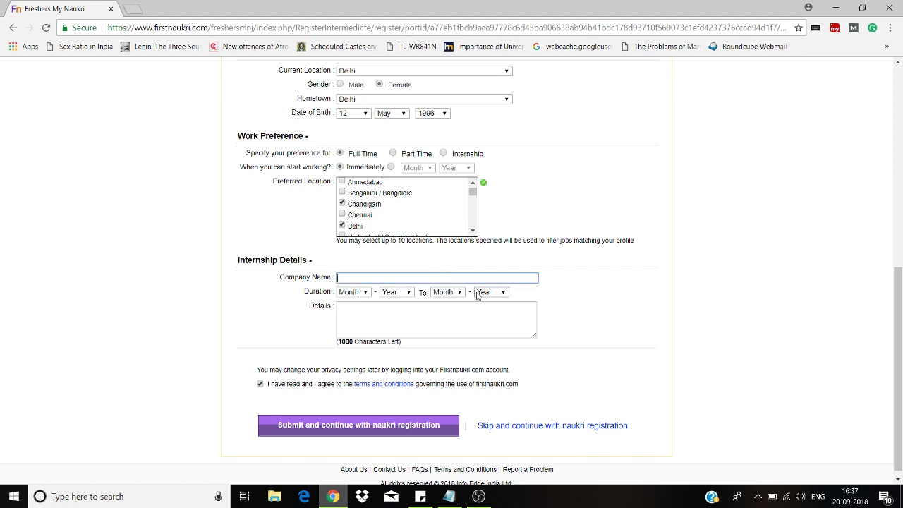
- Submit the fresher form via 'Submit and continue with naukri registration'
drag(899, 363, 888, 399)
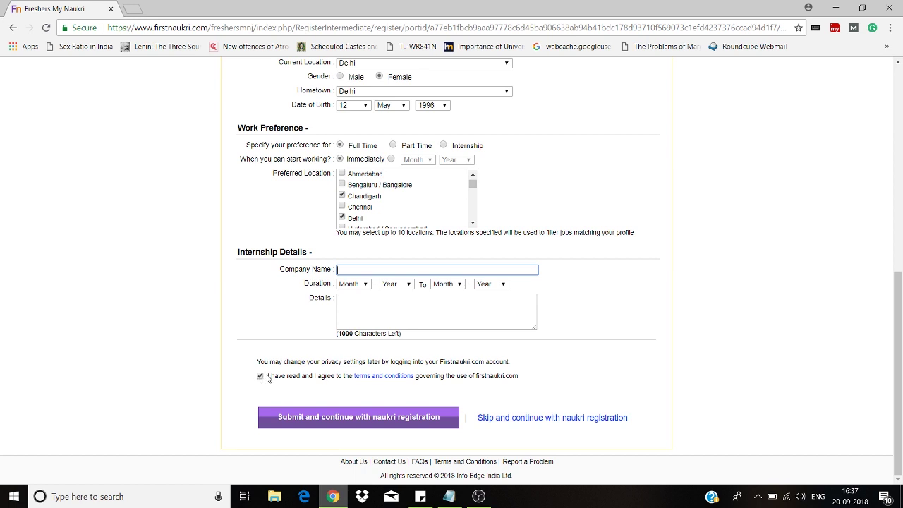
click(369, 417)
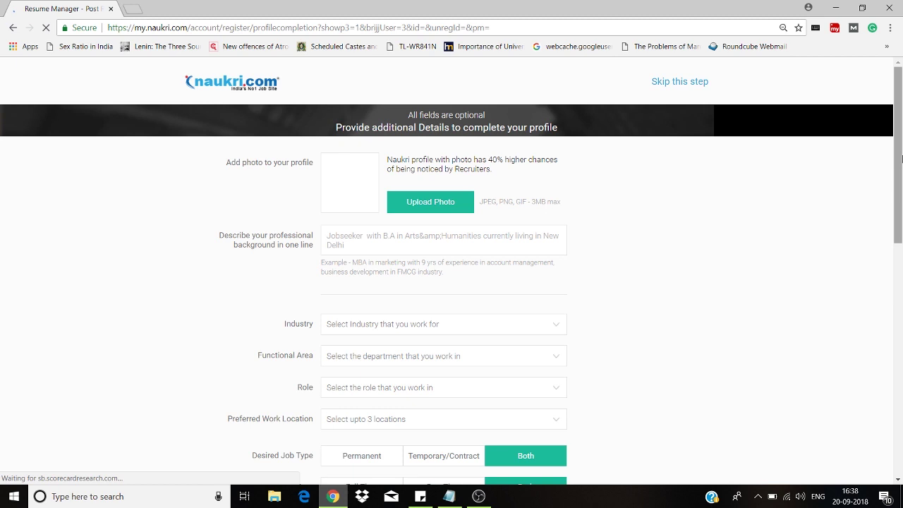
- Delete the stray '&amp' from the professional background line
drag(900, 147, 900, 150)
scroll(902, 151, down, 1)
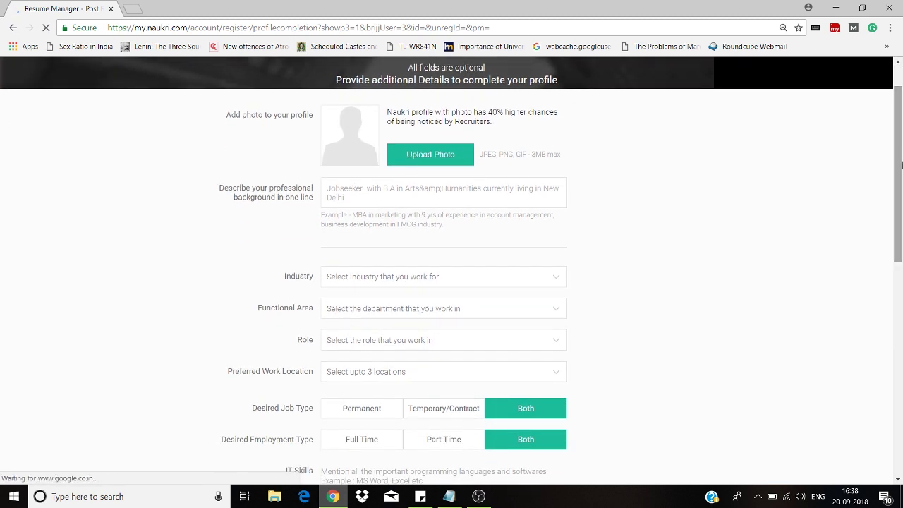
drag(901, 164, 902, 202)
drag(901, 164, 901, 110)
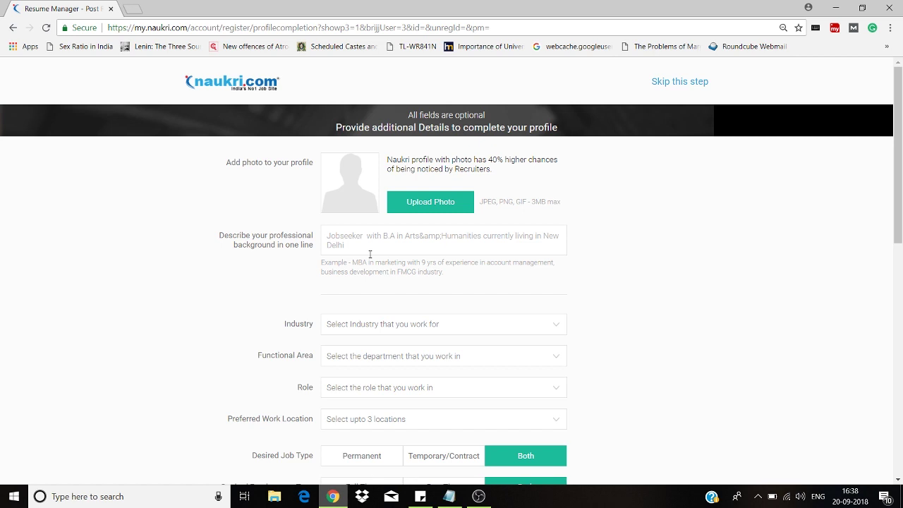
click(370, 254)
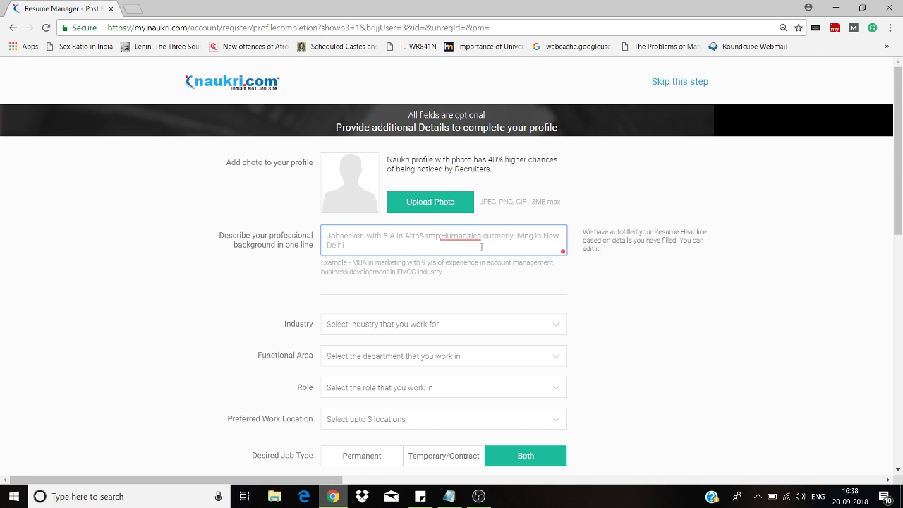
drag(440, 238, 421, 238)
key(BackSpace)
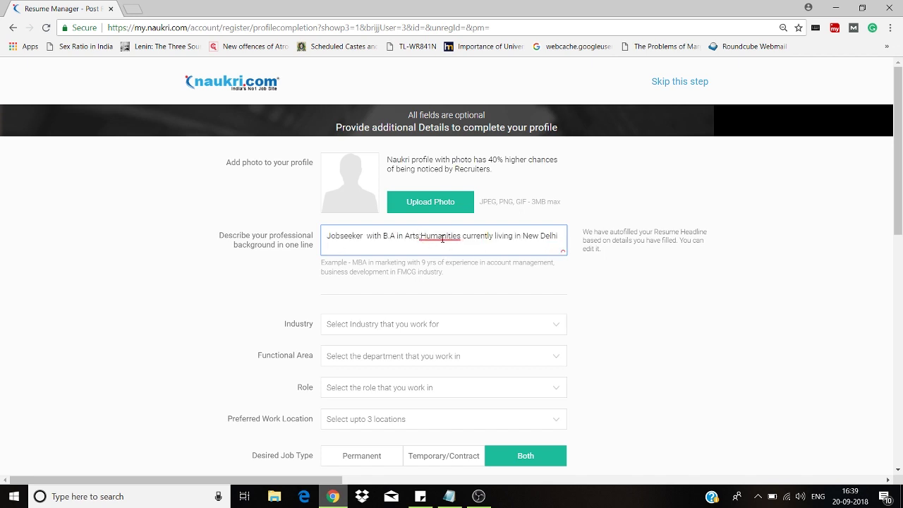
- Replace the leftover semicolon with '&' so it reads Arts&Humanities
mouse_move(445, 239)
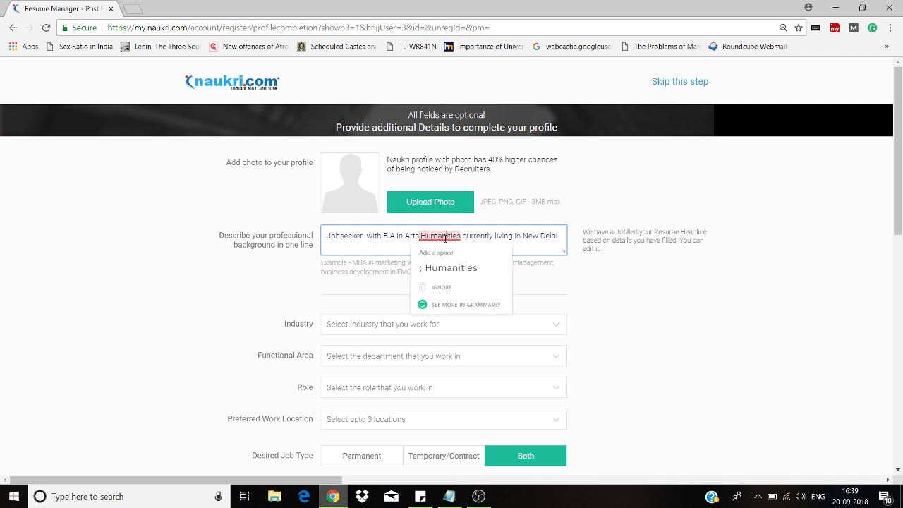
click(387, 252)
mouse_move(422, 237)
click(423, 236)
key(BackSpace)
text(&)
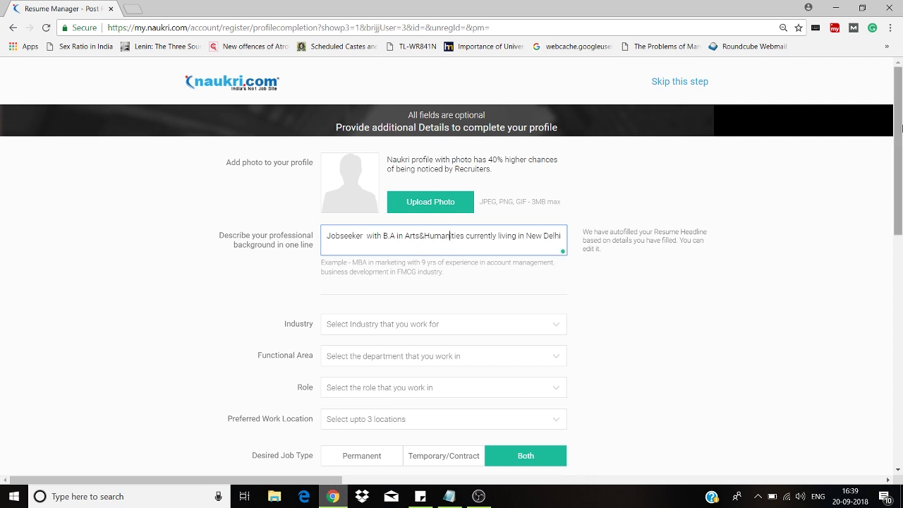
scroll(902, 146, down, 1)
drag(901, 146, 895, 177)
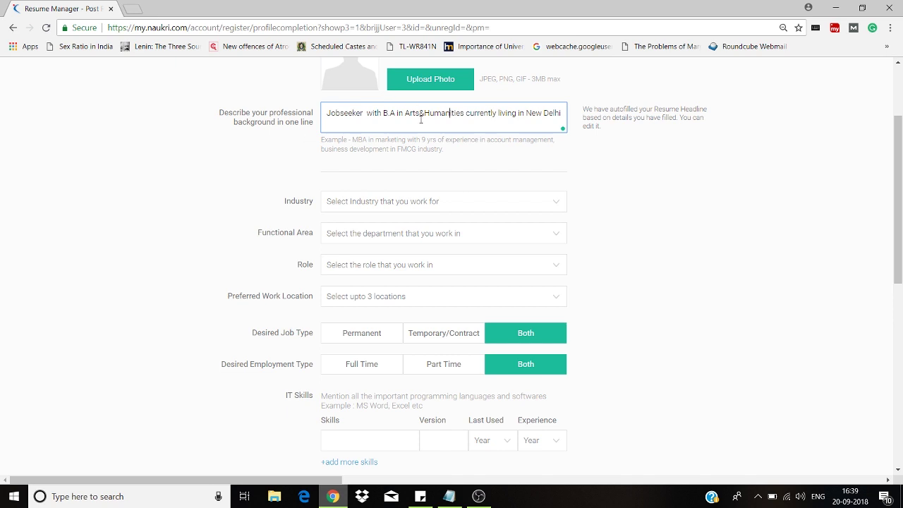
- Set Industry to Advertising/PR/MR/Events and Functional Area to Marketing / Advertising / MR / PR
click(389, 201)
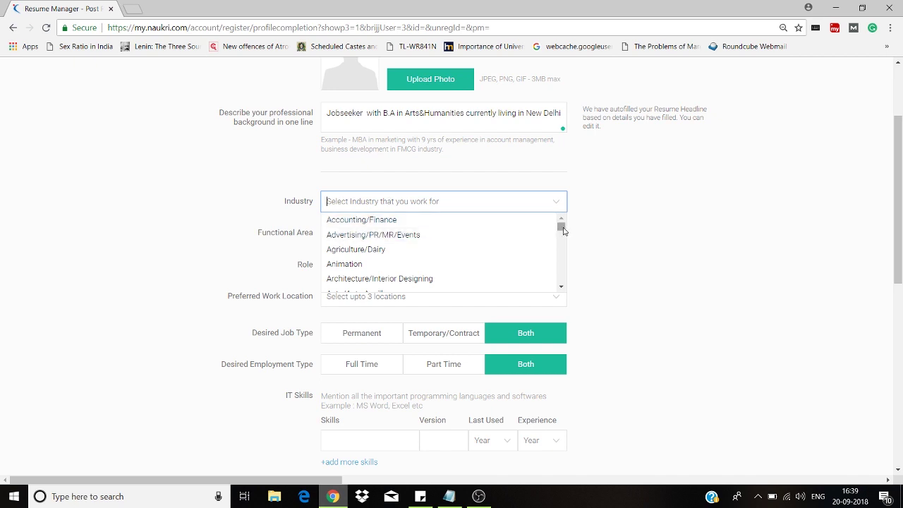
drag(563, 227, 563, 246)
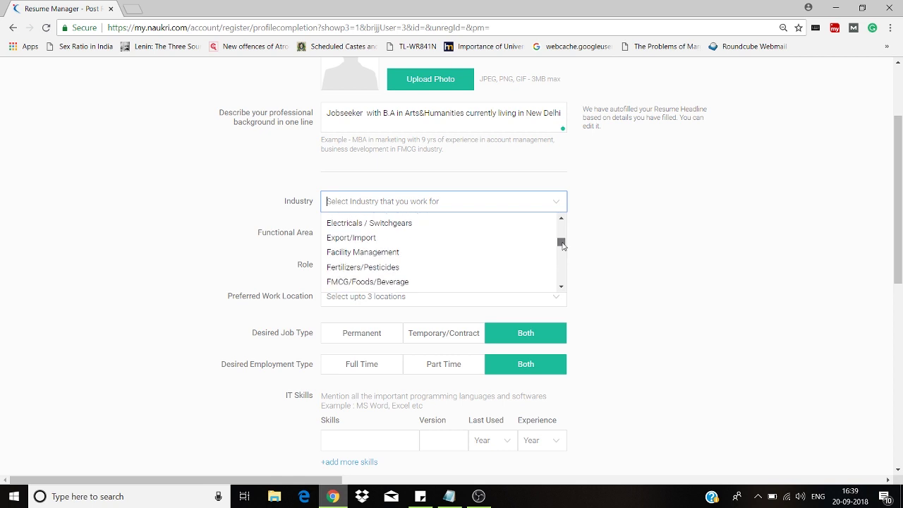
drag(563, 245, 562, 254)
drag(563, 253, 562, 259)
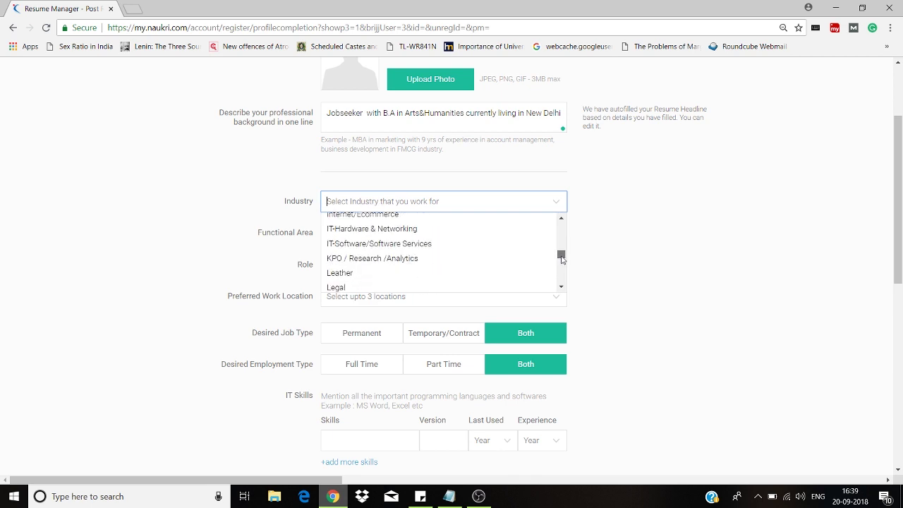
mouse_move(562, 265)
mouse_down()
mouse_move(563, 290)
mouse_move(558, 226)
mouse_up()
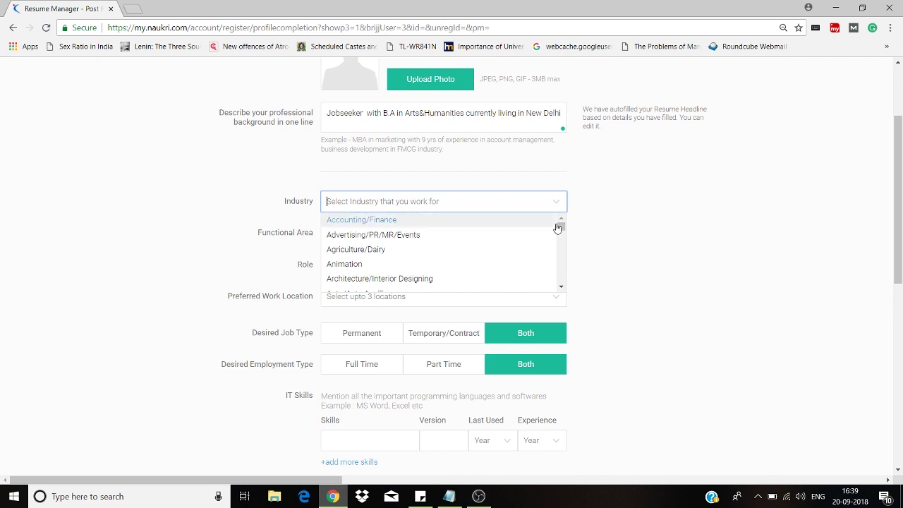
click(487, 237)
click(487, 234)
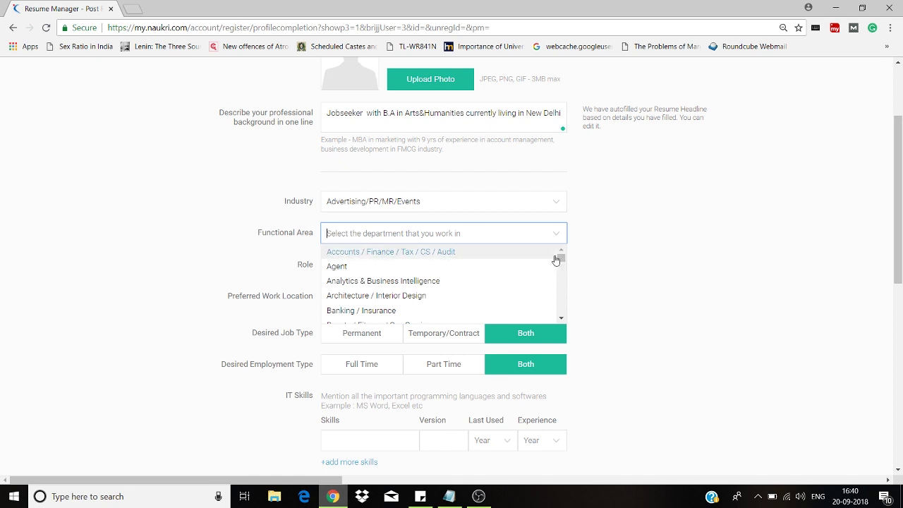
drag(561, 259, 561, 297)
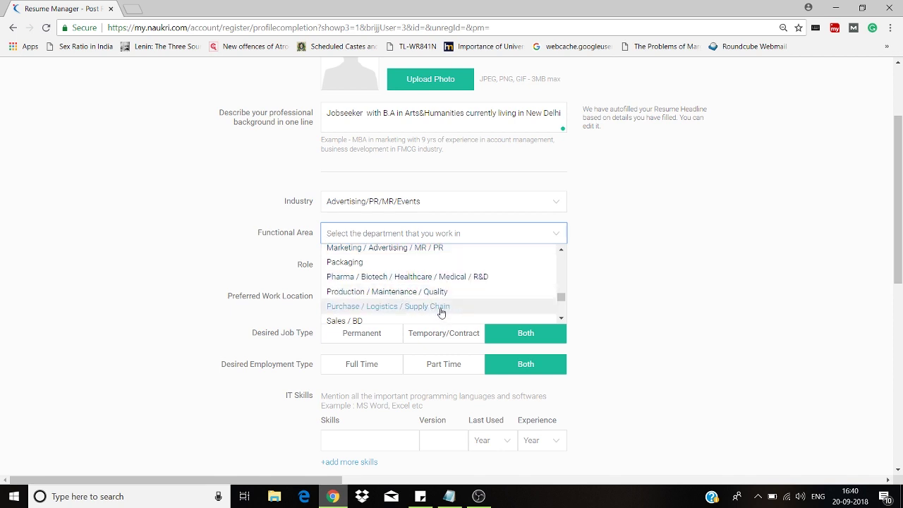
click(429, 253)
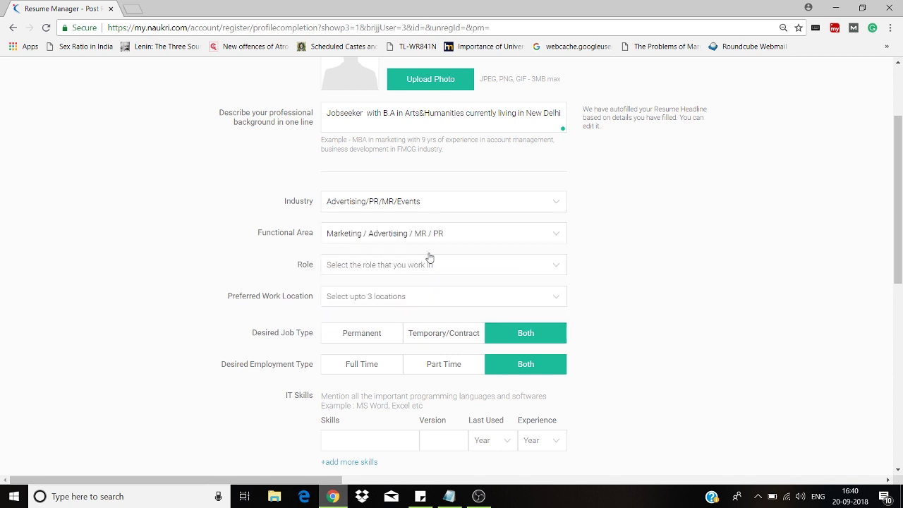
- Choose Fresher from the bottom of the Role list
click(430, 264)
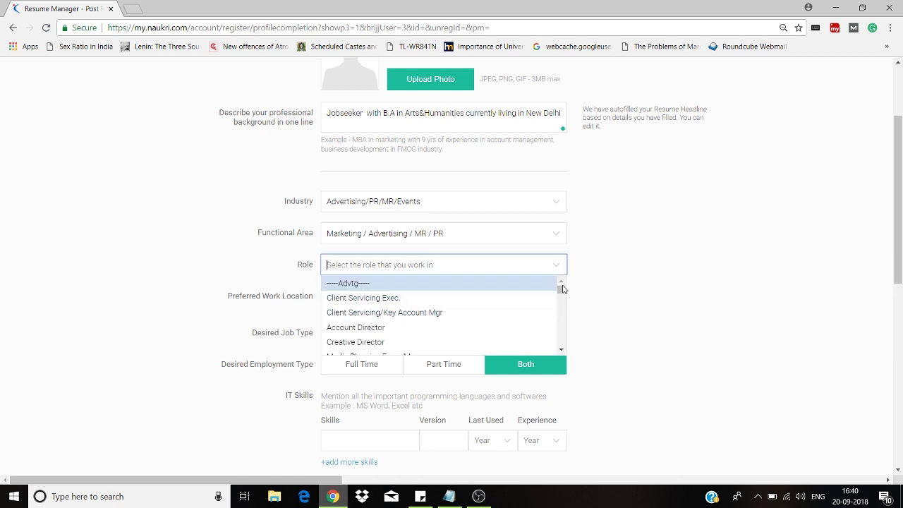
scroll(564, 302, down, 2)
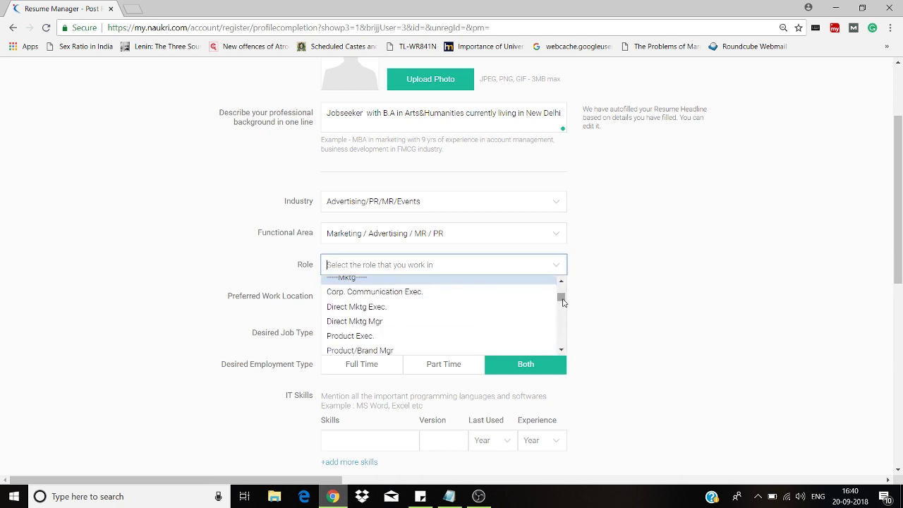
scroll(562, 301, down, 1)
scroll(563, 301, down, 1)
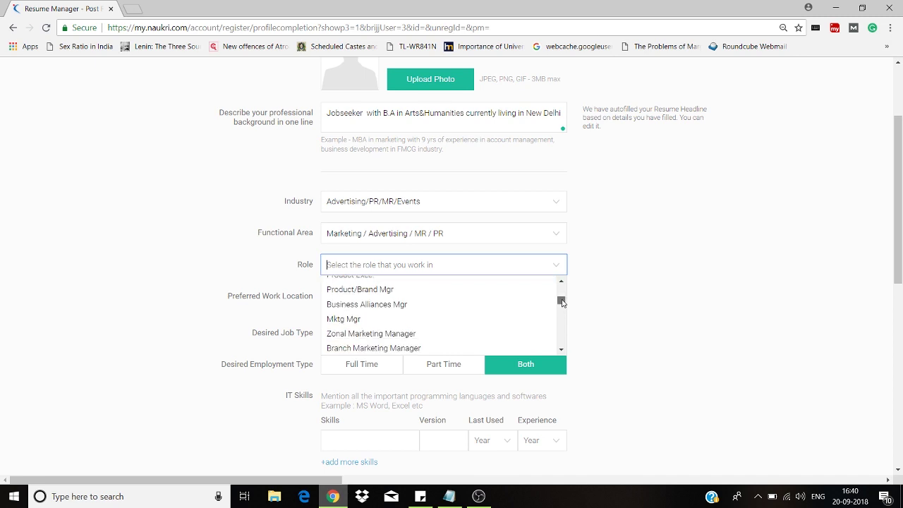
scroll(562, 302, down, 3)
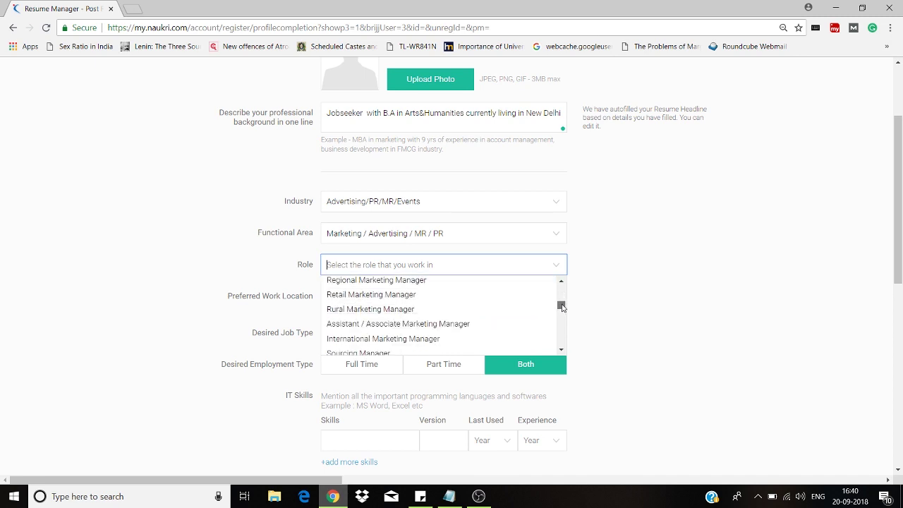
scroll(562, 308, down, 1)
drag(563, 308, 563, 347)
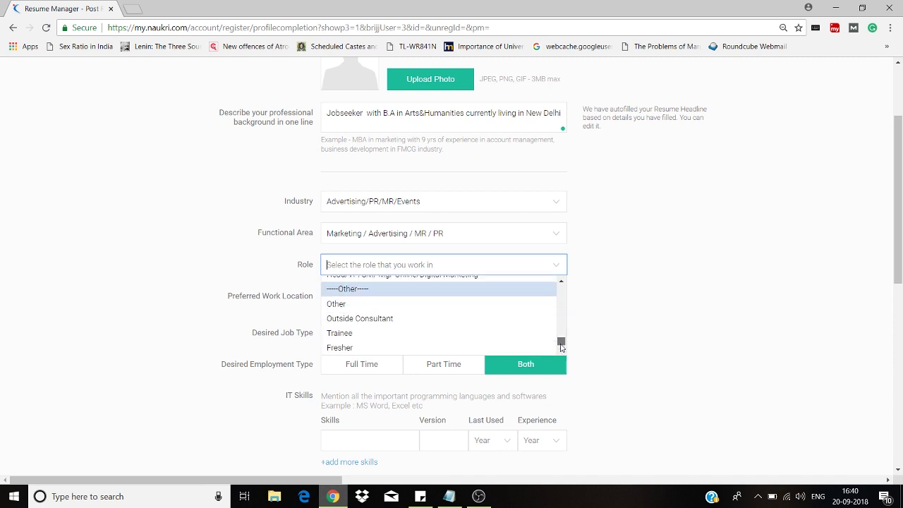
click(426, 349)
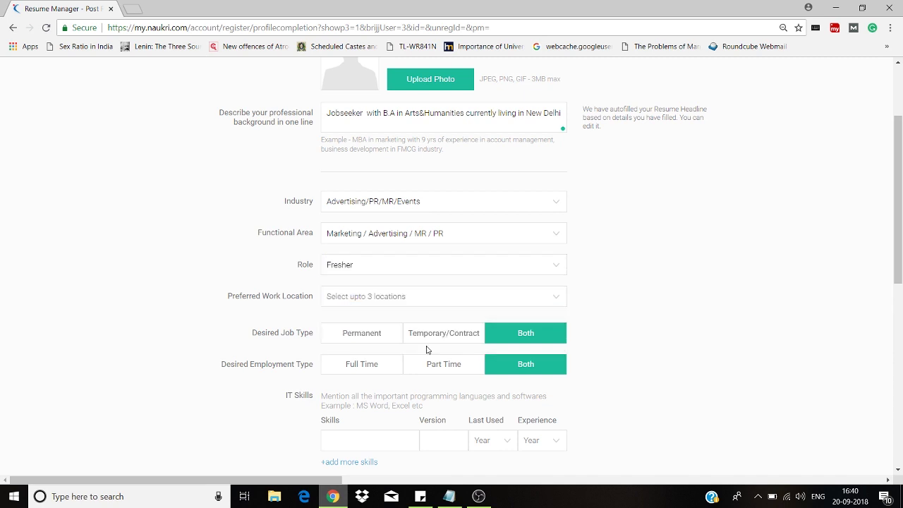
- Tick Delhi / NCR and Delhi as preferred locations and select Full Time employment
click(399, 292)
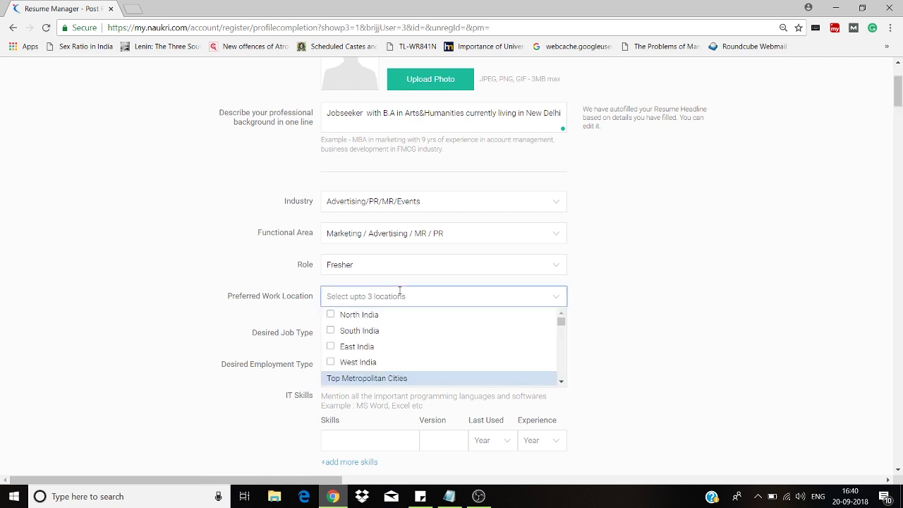
scroll(562, 330, down, 3)
scroll(561, 330, down, 5)
scroll(562, 328, up, 6)
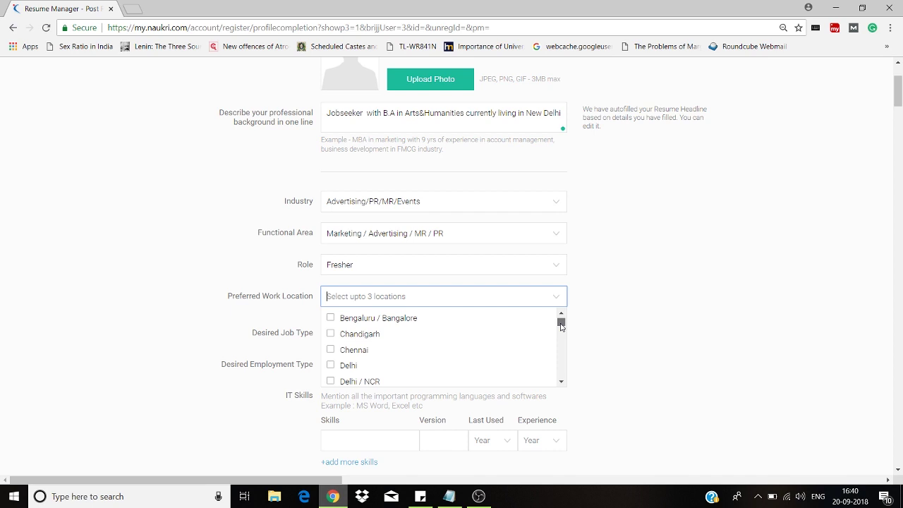
click(330, 381)
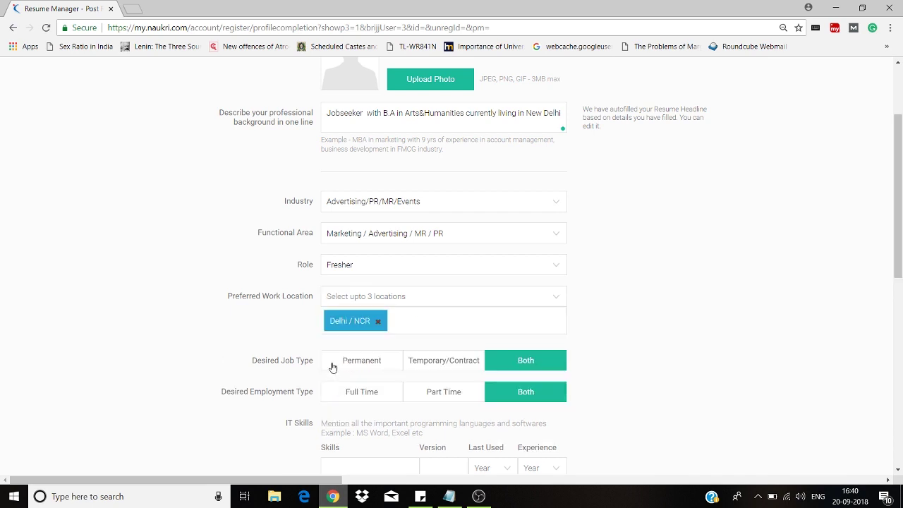
click(375, 297)
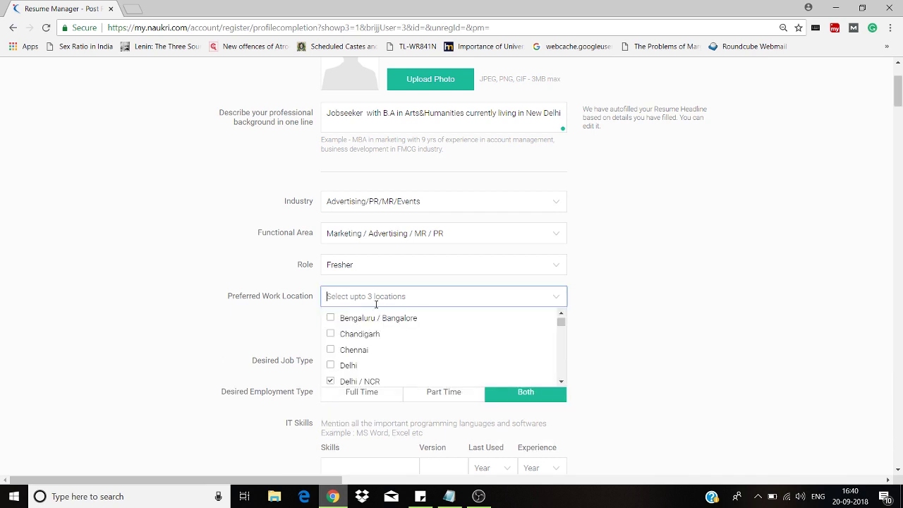
click(338, 366)
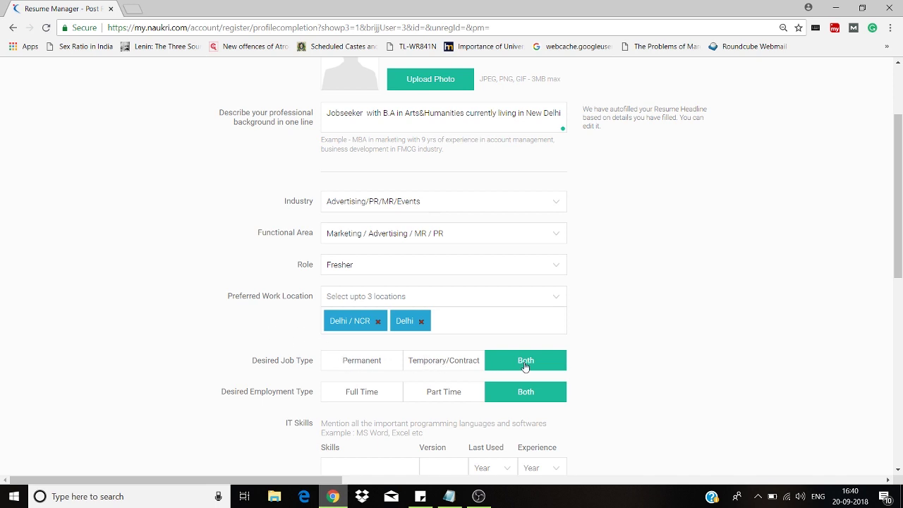
click(386, 399)
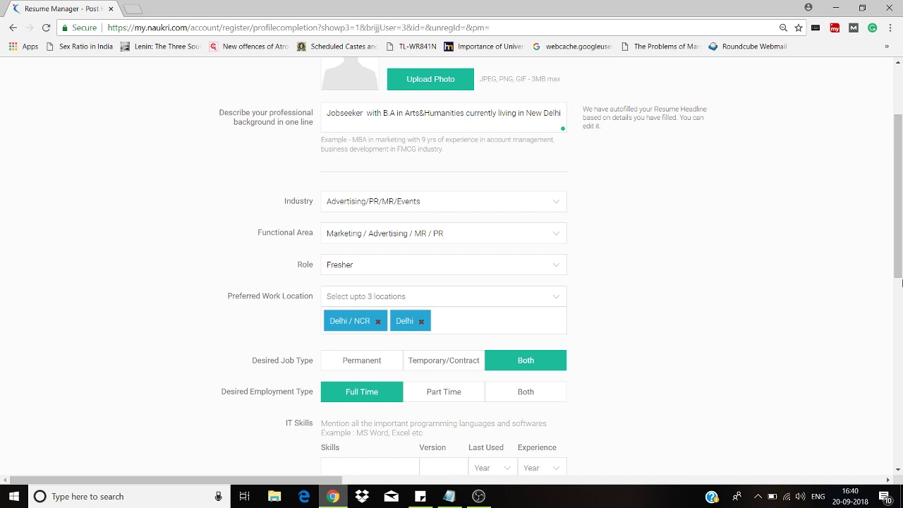
click(902, 289)
- Add Microsoft Excel, version 7, last used 2018, 1 year experience
drag(902, 289, 902, 242)
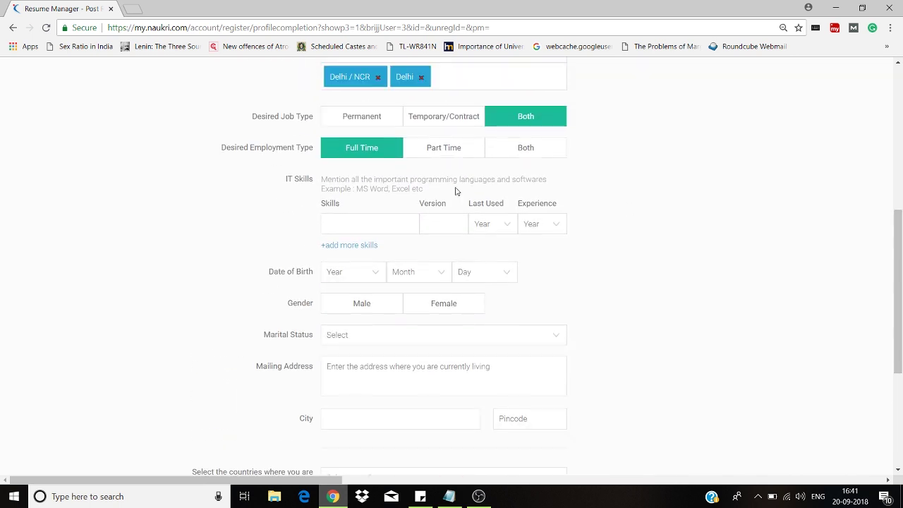
click(375, 230)
text(Excel)
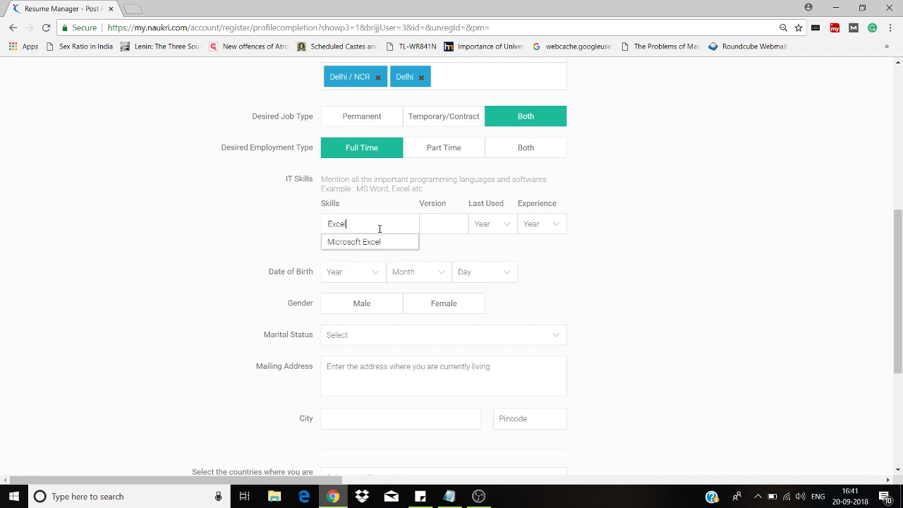
click(377, 243)
click(450, 223)
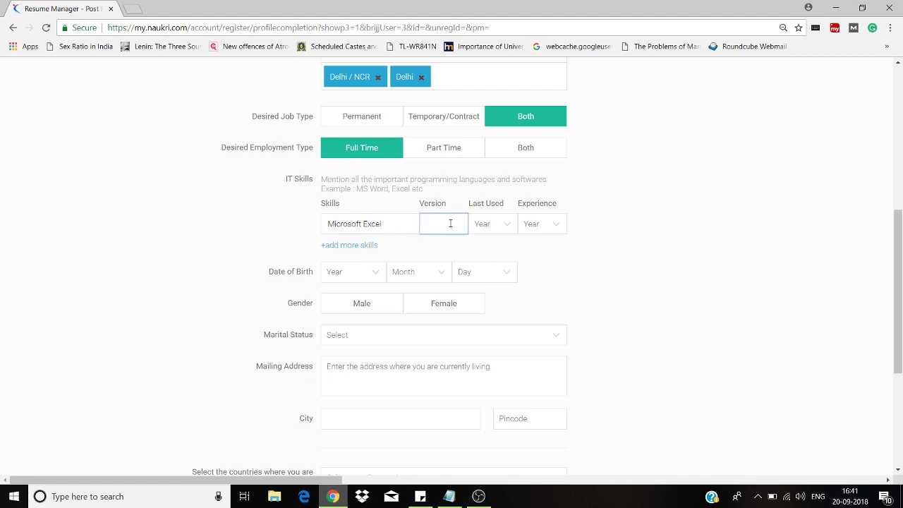
text(7)
click(494, 224)
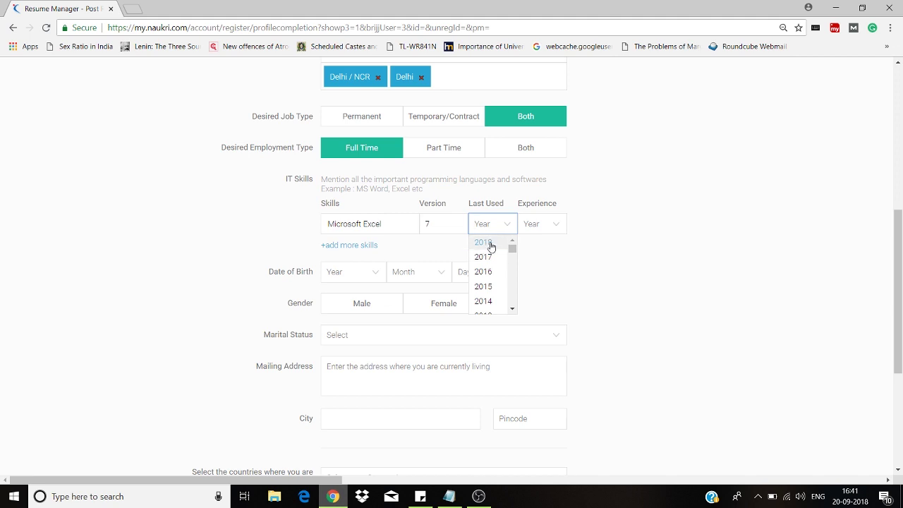
click(492, 245)
click(533, 224)
click(533, 260)
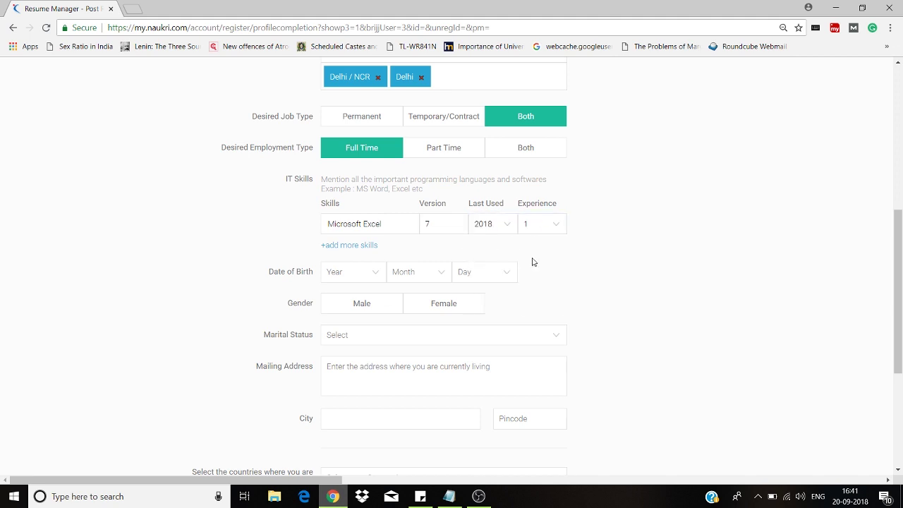
- Start a second skill row, then clear the attempted Word/PowerPoint entry
click(341, 245)
text(Power)
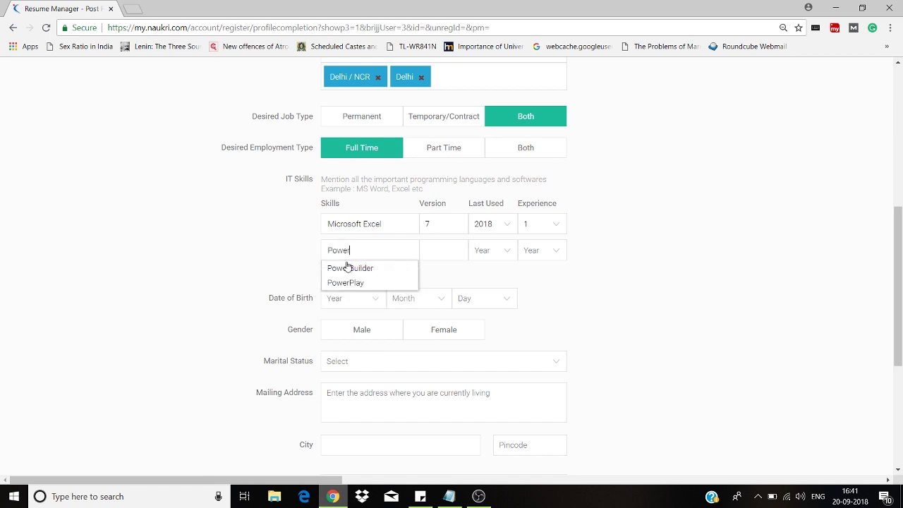
text(po)
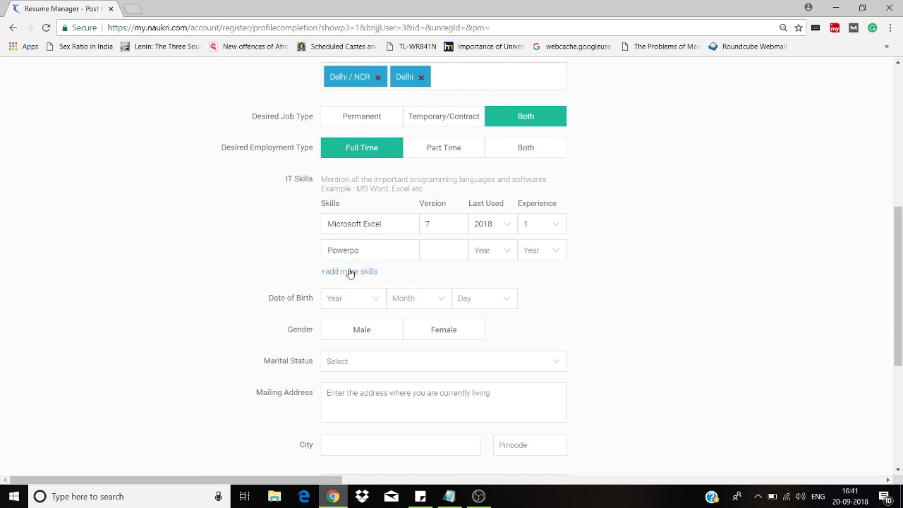
key(BackSpace)
key(BackSpace)
key(BackSpace)
key(BackSpace)
key(BackSpace)
key(BackSpace)
text(Word)
key(Escape)
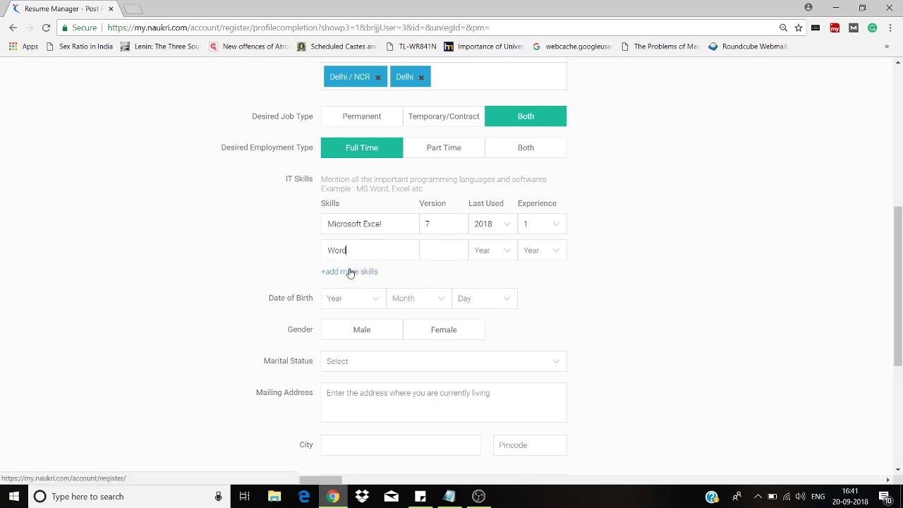
key(BackSpace)
key(BackSpace)
key(BackSpace)
key(BackSpace)
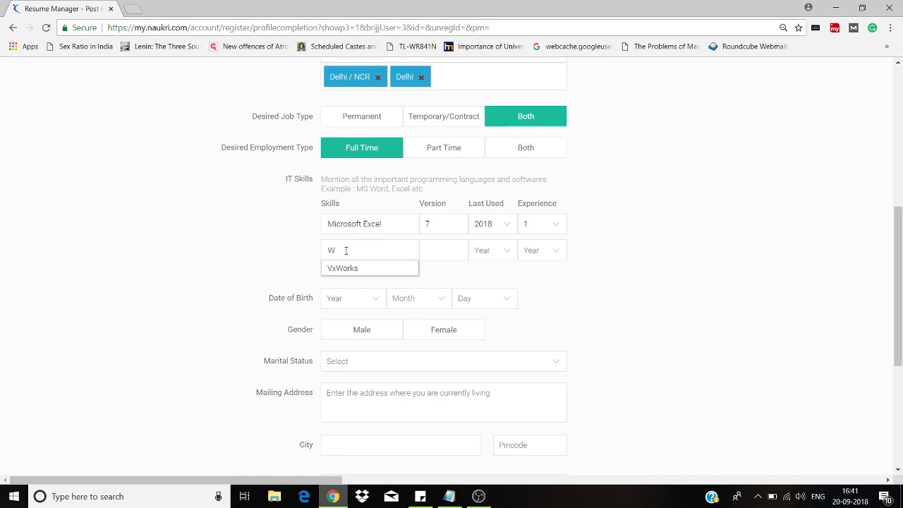
text(WordPre)
key(BackSpace)
key(BackSpace)
key(BackSpace)
key(BackSpace)
key(BackSpace)
key(BackSpace)
key(BackSpace)
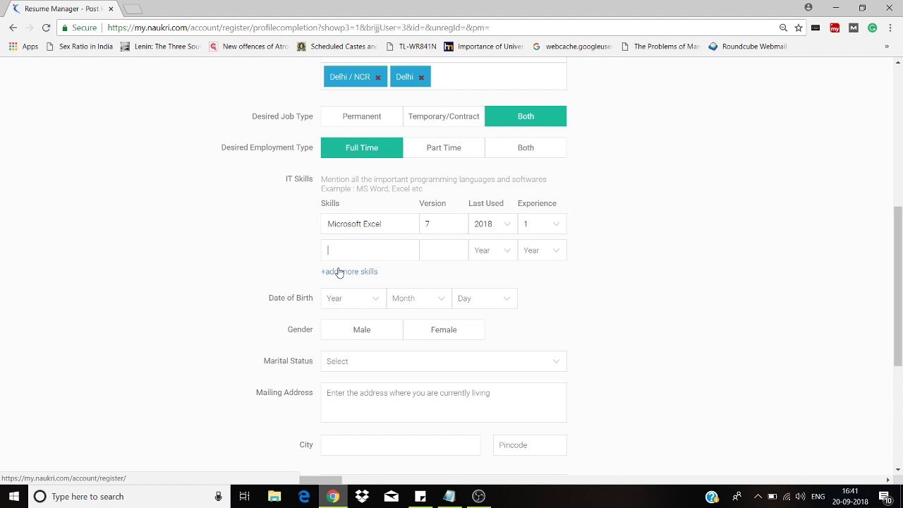
click(345, 298)
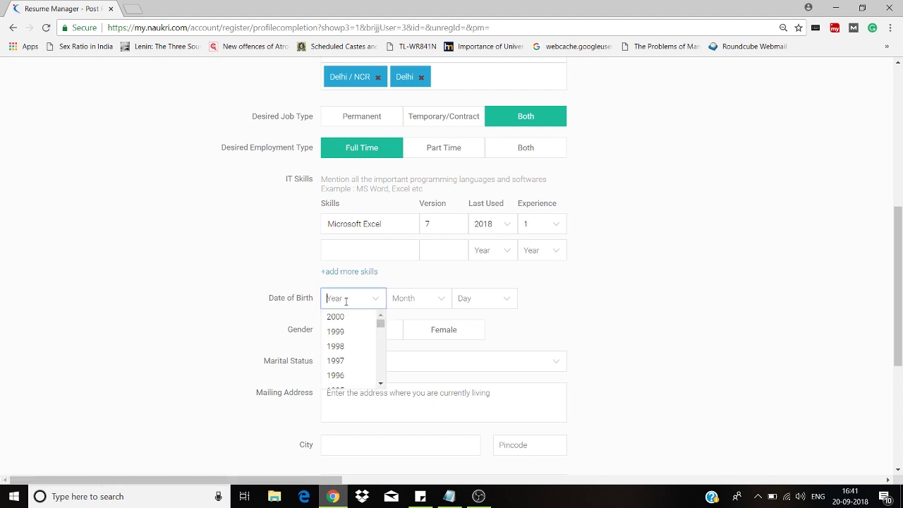
click(357, 376)
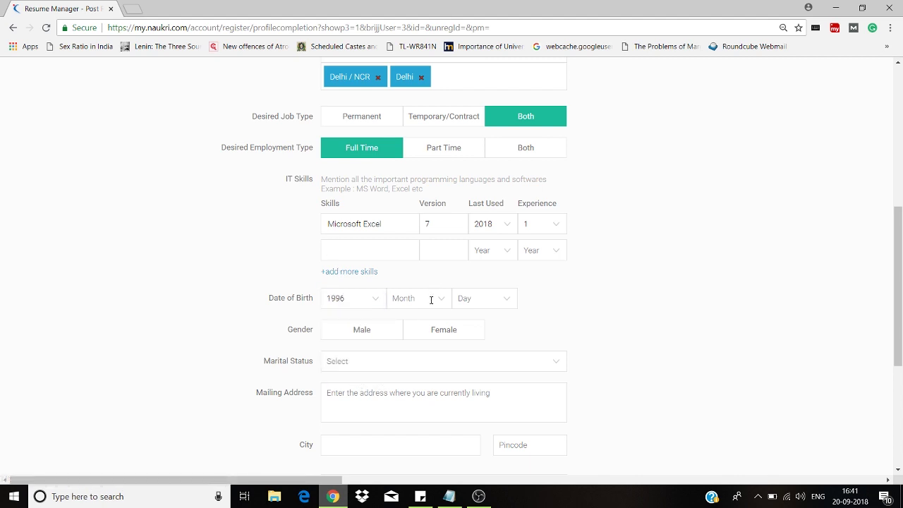
click(431, 300)
click(424, 380)
click(478, 300)
drag(510, 323, 513, 340)
click(472, 368)
click(435, 331)
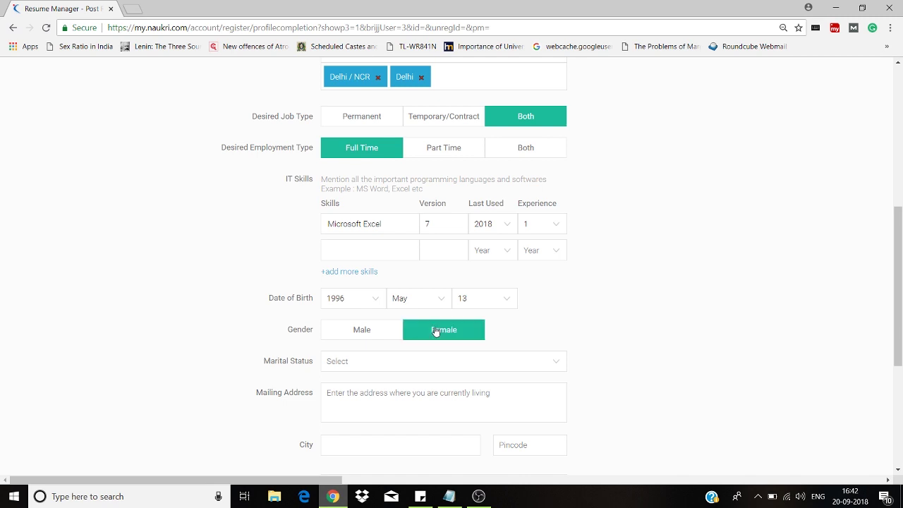
click(362, 359)
click(366, 381)
- Enter the mailing street address, city and pincode
click(377, 401)
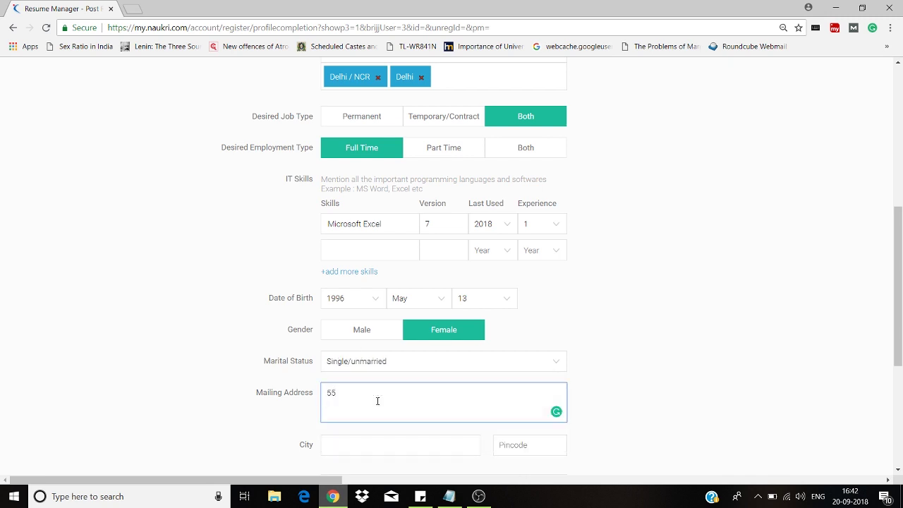
drag(420, 399, 395, 399)
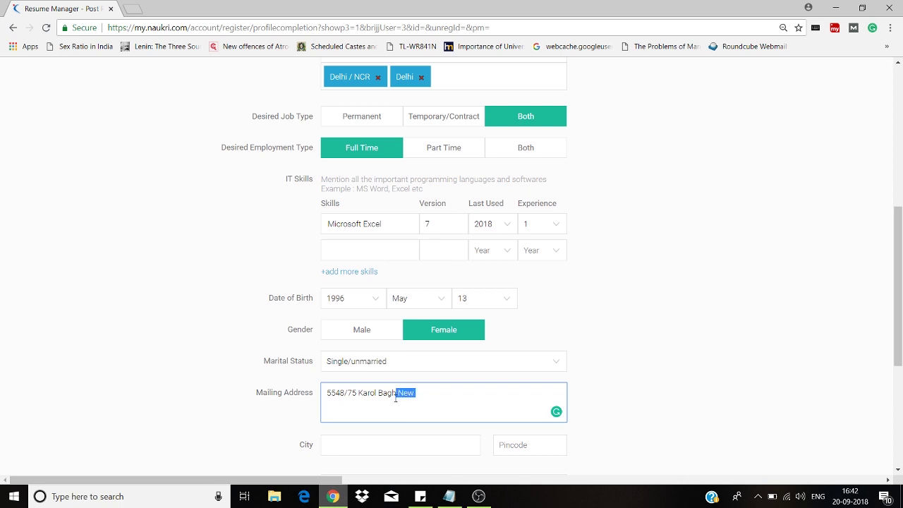
key(BackSpace)
click(418, 449)
text(New D)
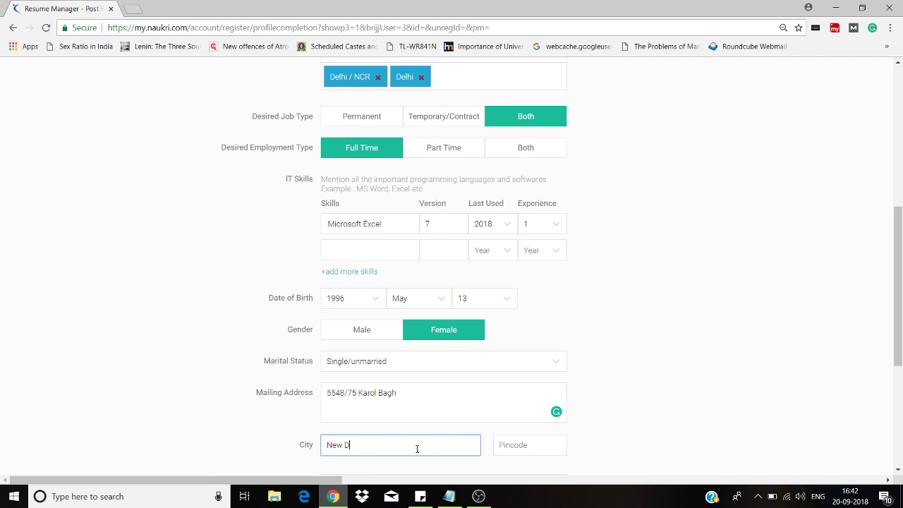
text(elhi)
key(Tab)
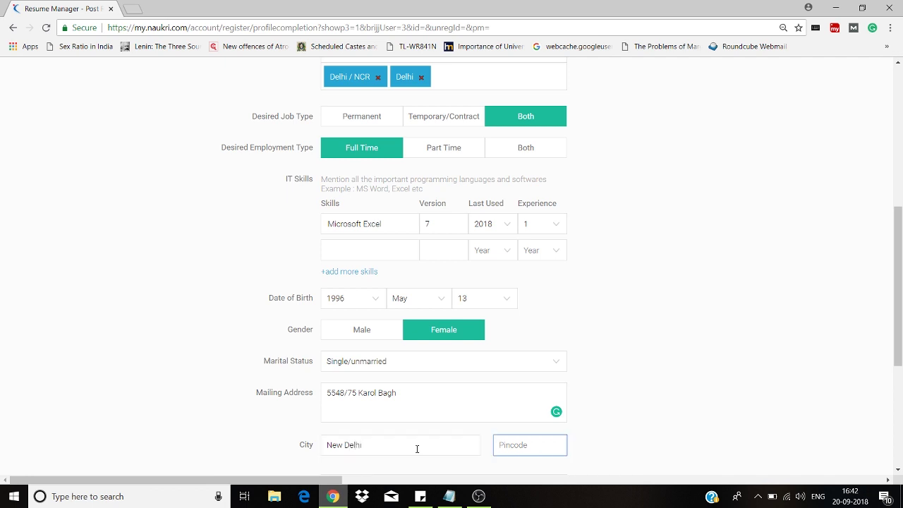
text(110005)
drag(898, 319, 899, 402)
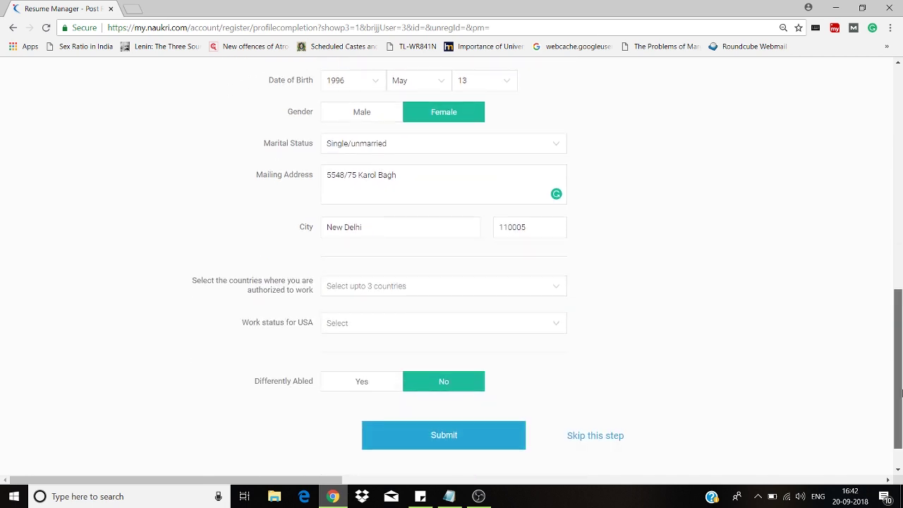
- Submit the completed profile details form
drag(898, 367, 901, 397)
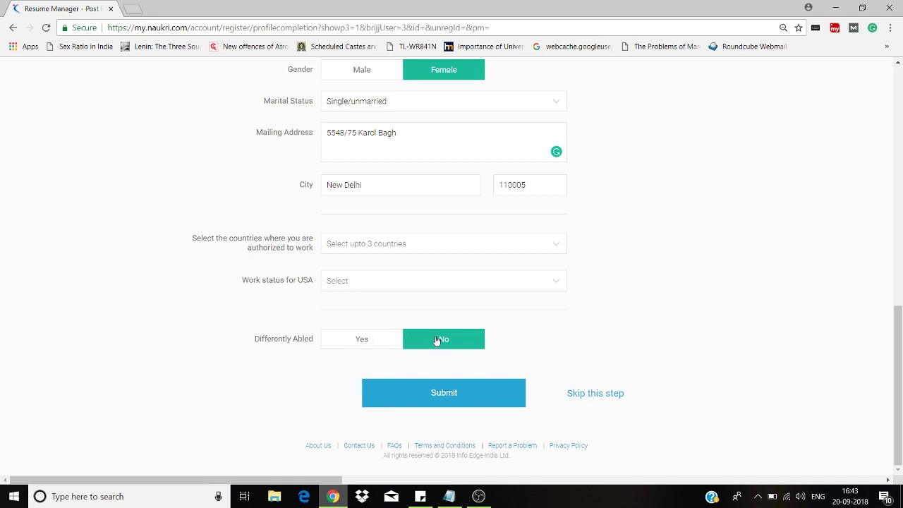
click(443, 401)
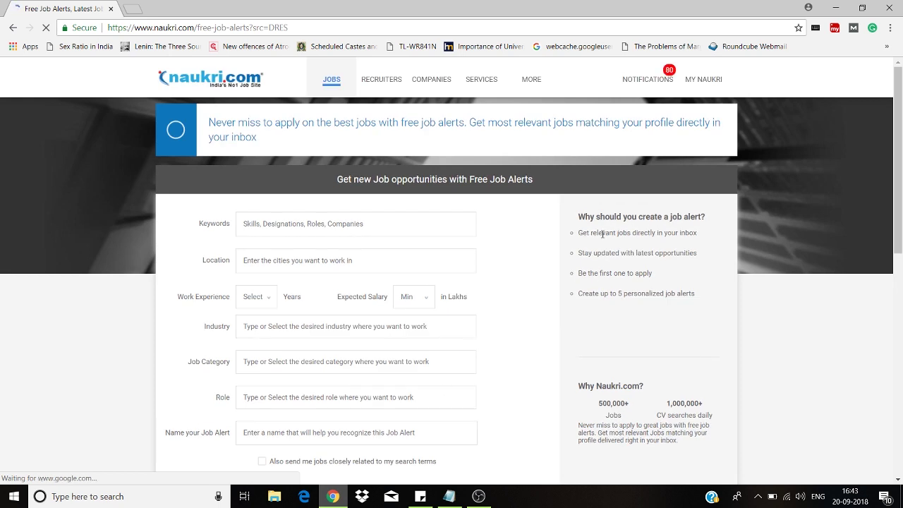
- Return to the top of the Free Job Alerts page and bring up the MY NAUKRI menu
scroll(614, 236, down, 2)
drag(901, 161, 894, 138)
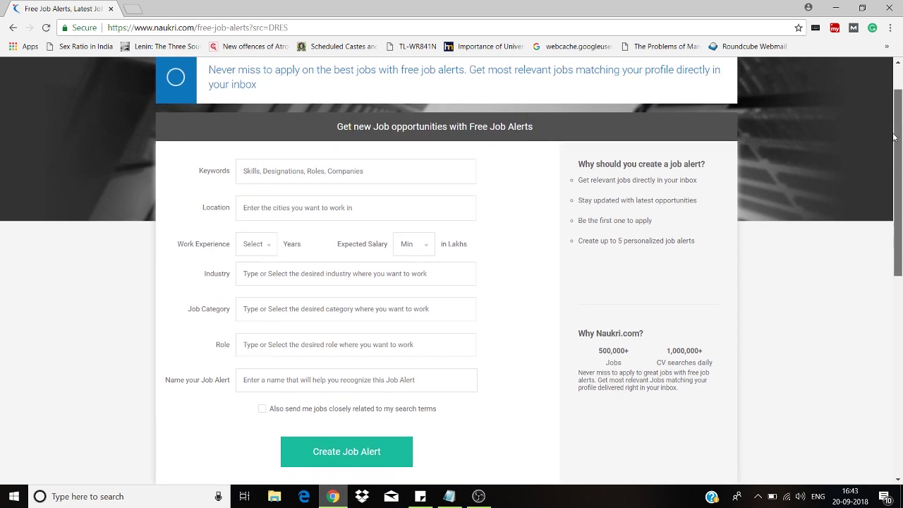
triple_click(889, 94)
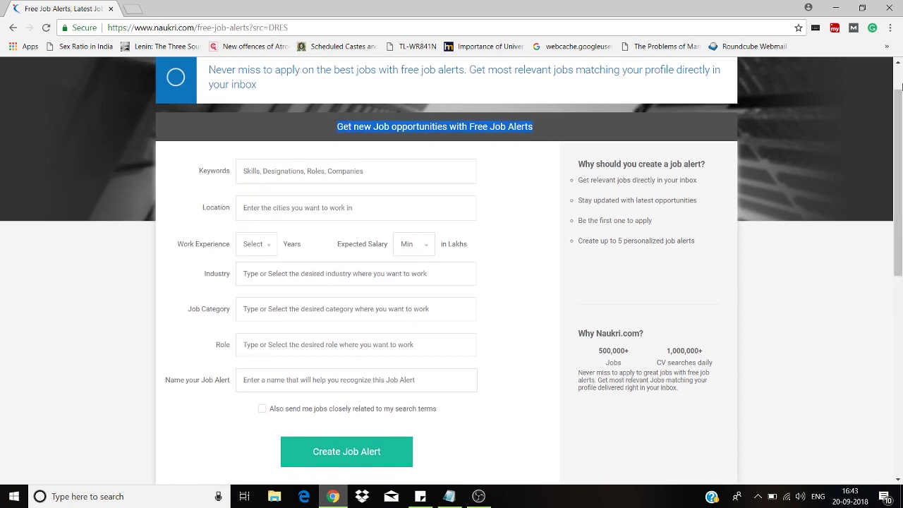
scroll(901, 86, up, 1)
mouse_move(709, 86)
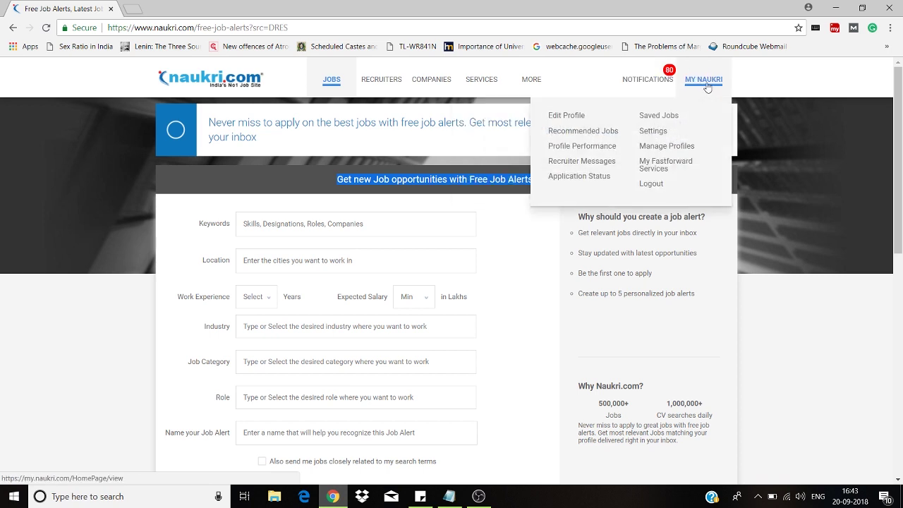
- Choose Edit Profile from the MY NAUKRI menu to open the profile page
click(593, 116)
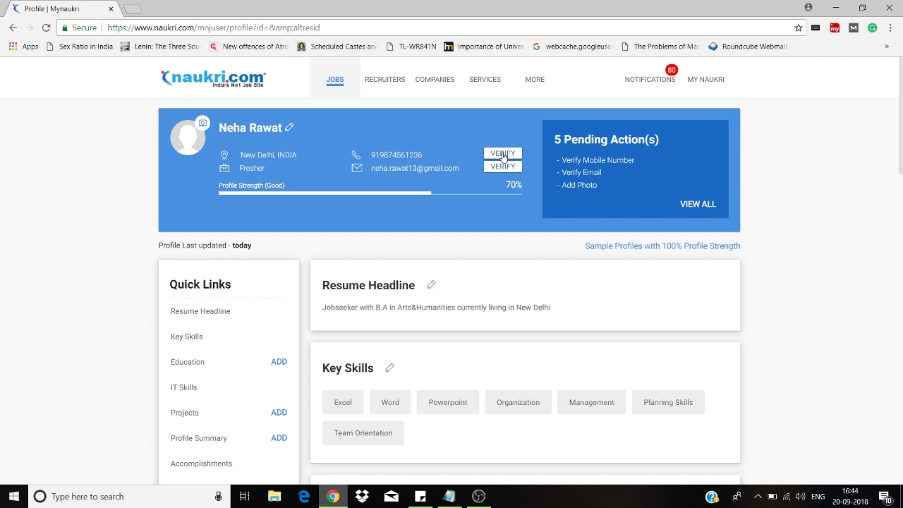
- Dismiss the mobile verification prompt and request an e-mail verification link instead
click(503, 154)
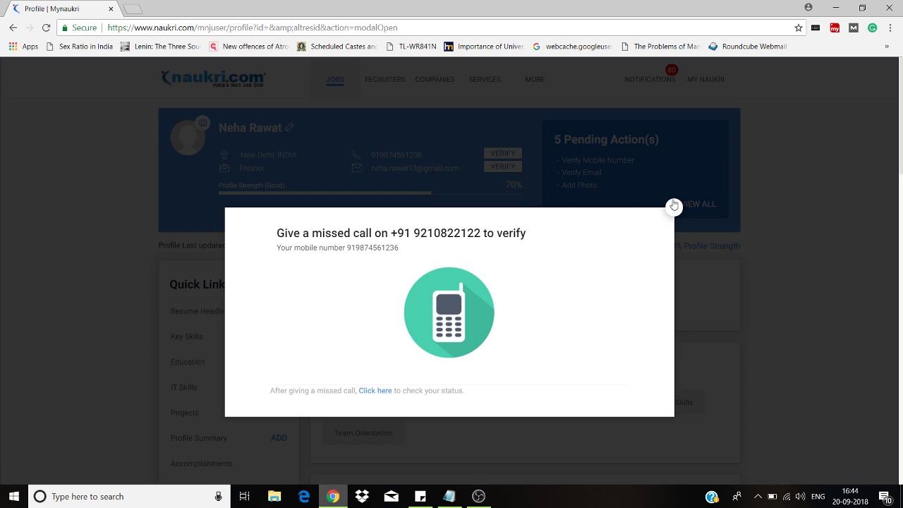
click(674, 206)
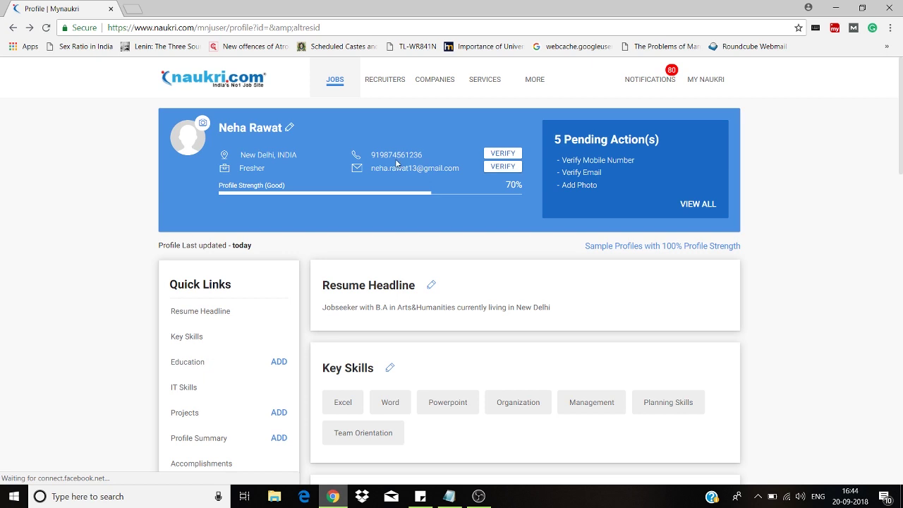
click(496, 167)
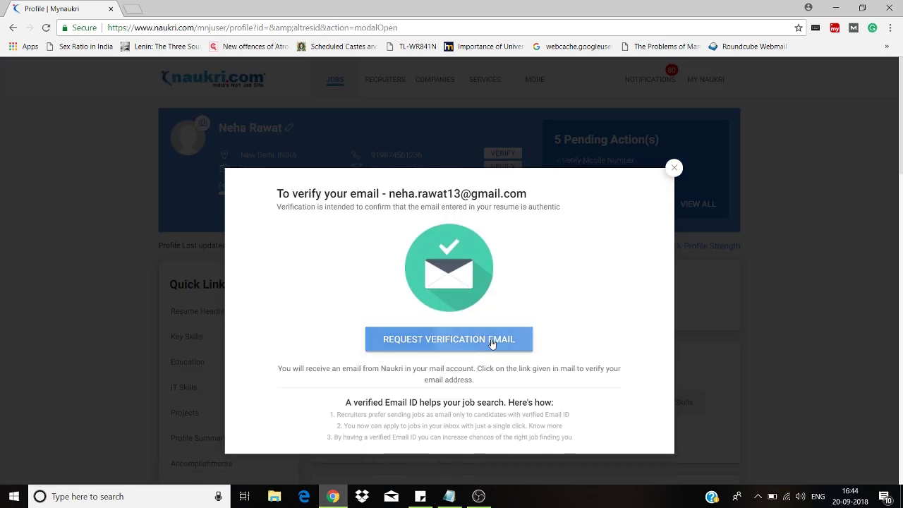
click(493, 340)
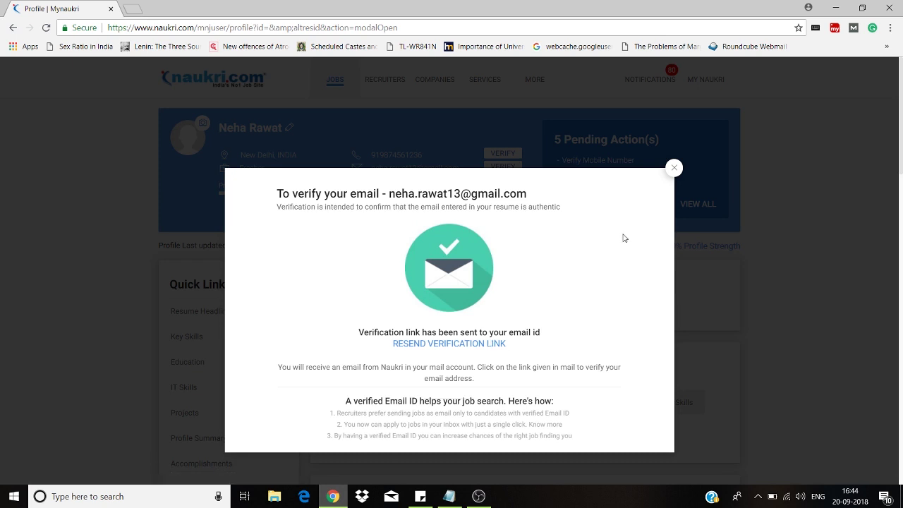
click(675, 168)
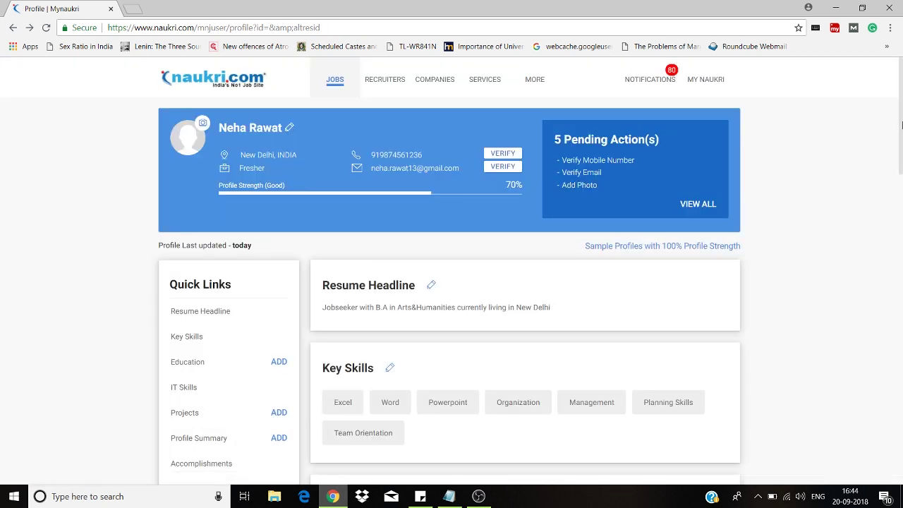
scroll(902, 125, down, 2)
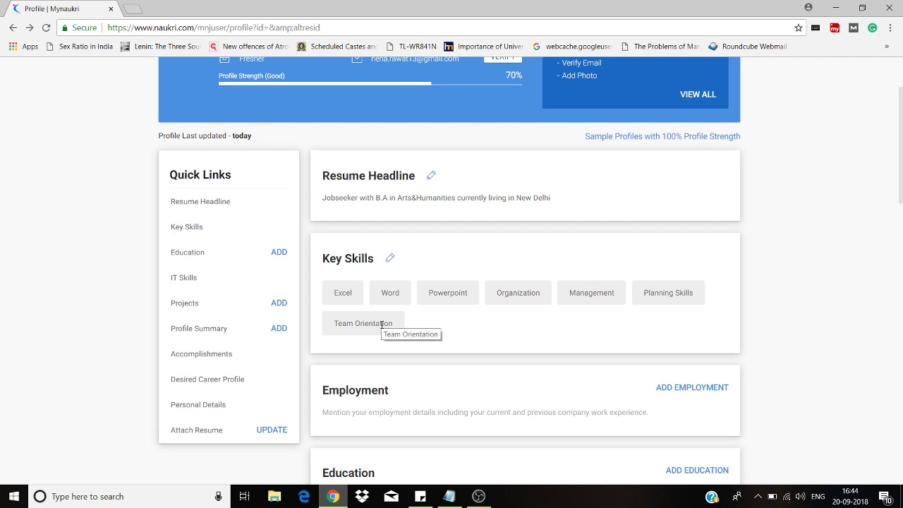
- Add Leadership from the 'leaders' suggestions to Key Skills and save
click(389, 260)
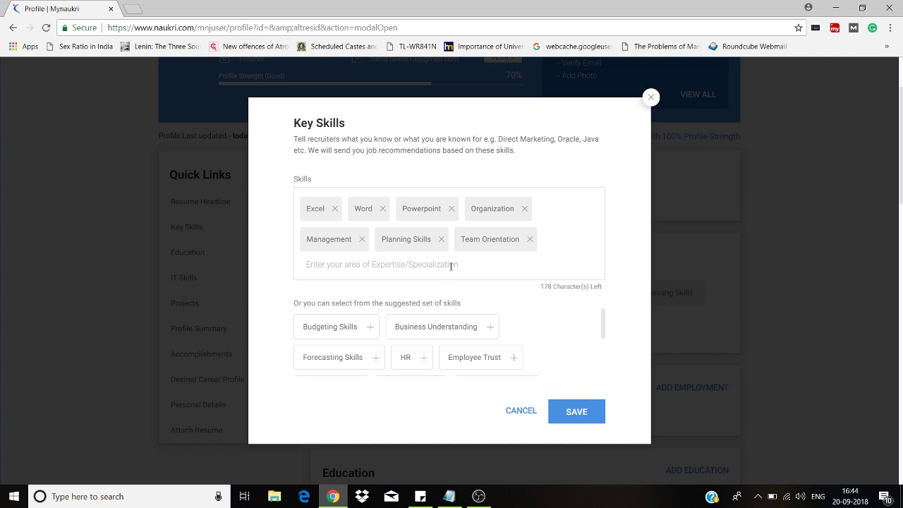
text(le)
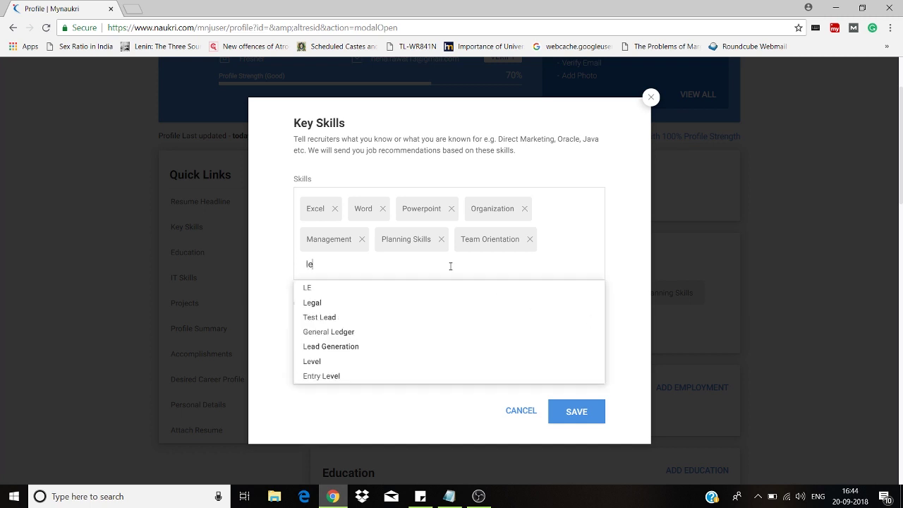
text(aders)
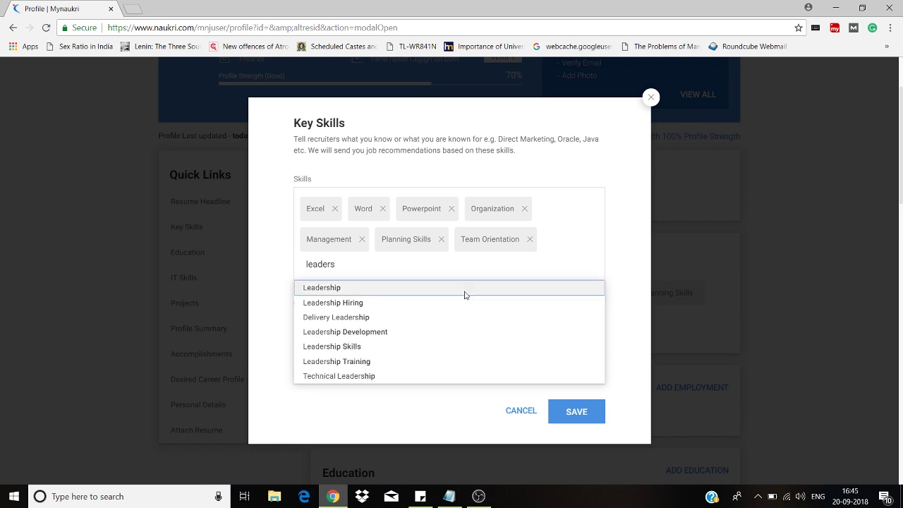
click(449, 290)
click(585, 421)
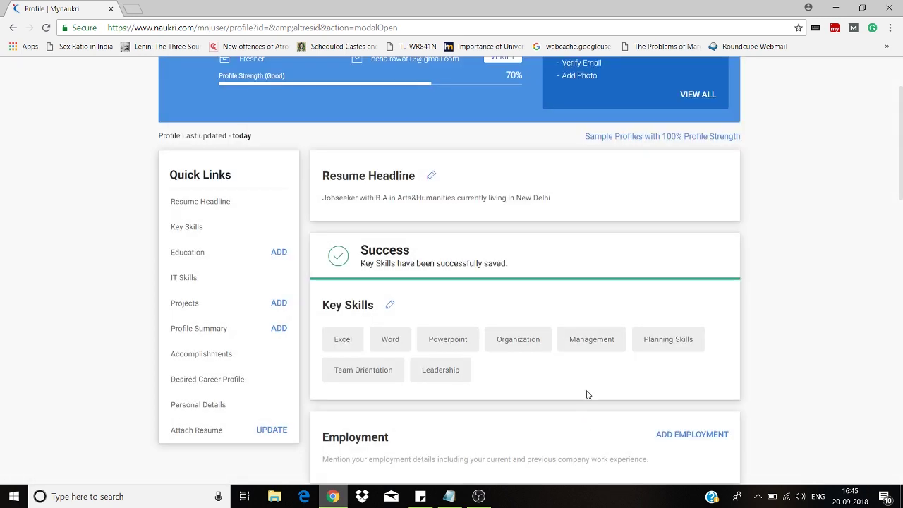
drag(901, 152, 902, 210)
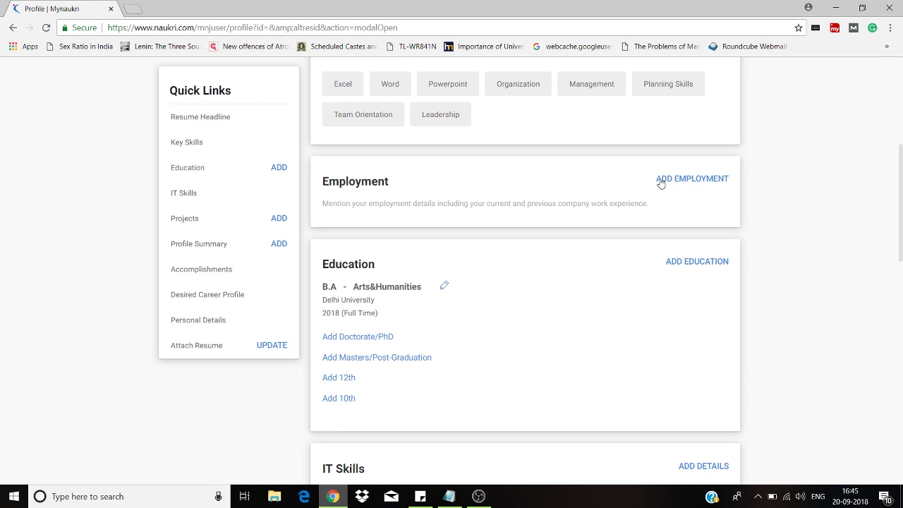
- Scroll past Education, IT Skills and Accomplishments down to Desired Career Profile
drag(902, 234, 902, 242)
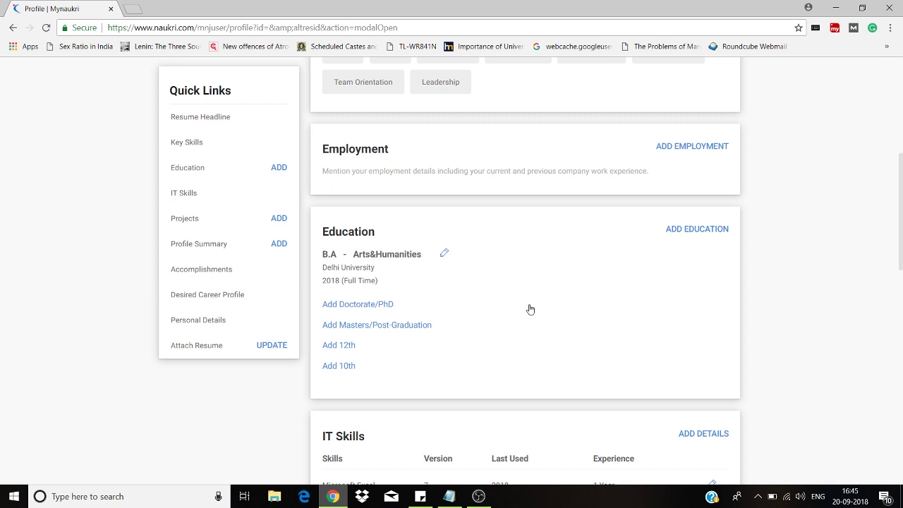
scroll(902, 235, down, 3)
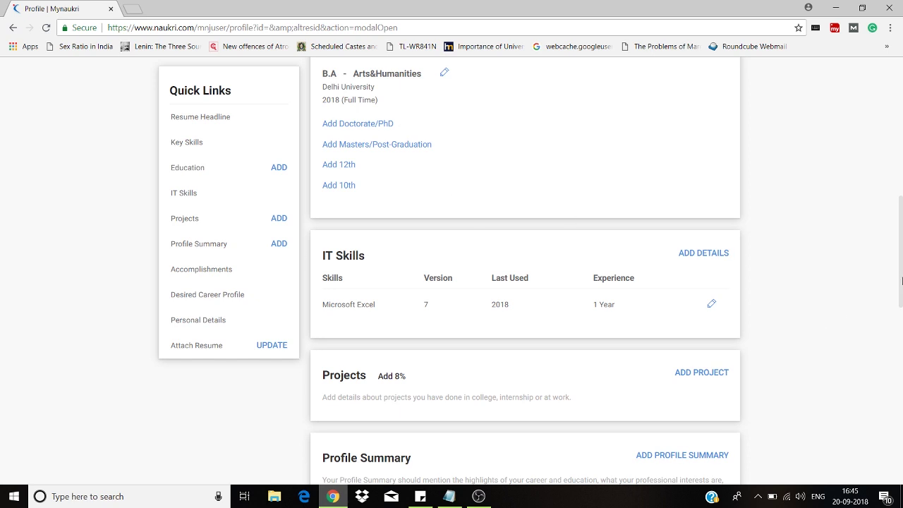
scroll(902, 281, down, 3)
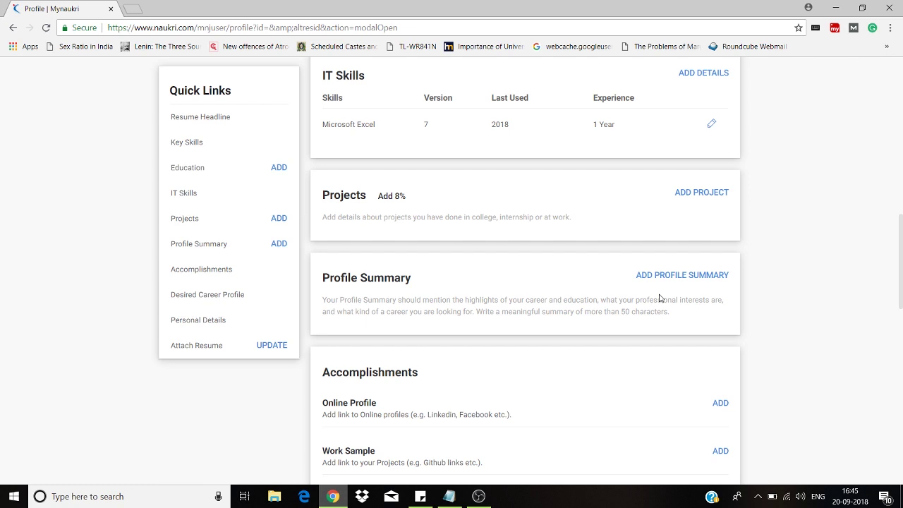
scroll(902, 271, down, 3)
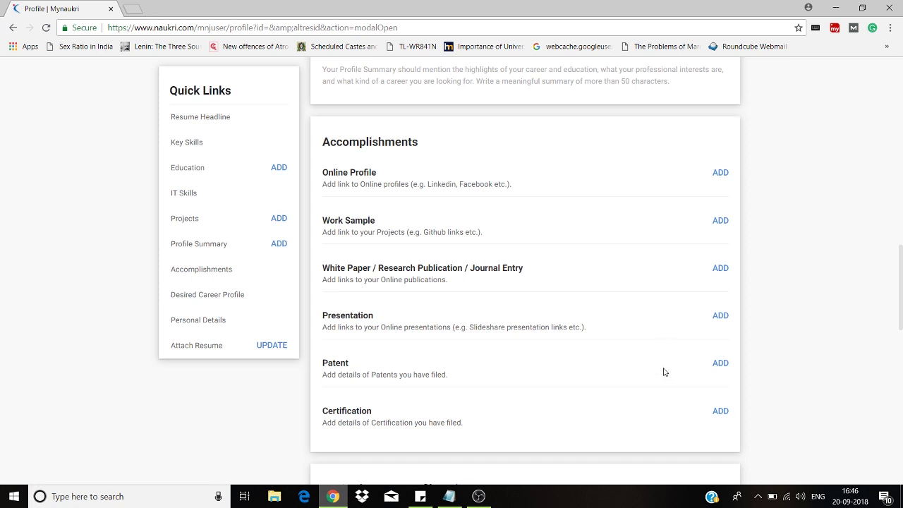
drag(902, 324, 902, 355)
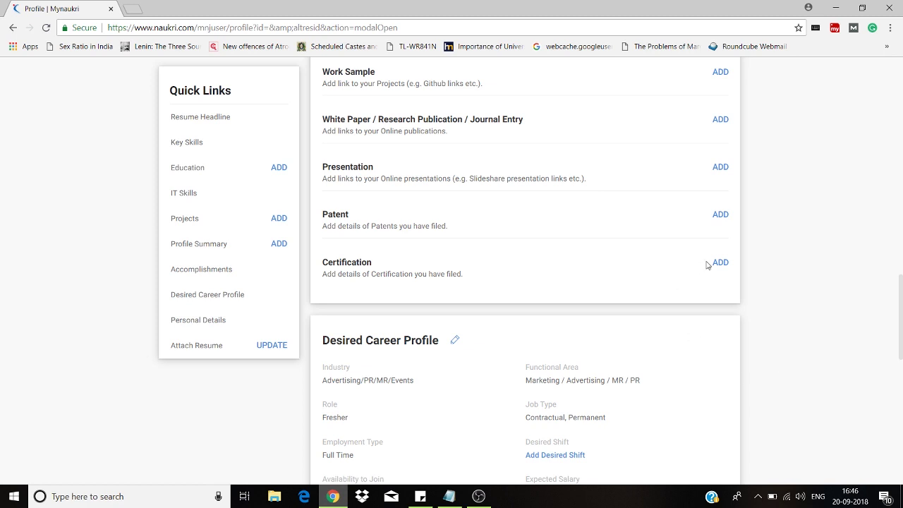
scroll(861, 338, down, 3)
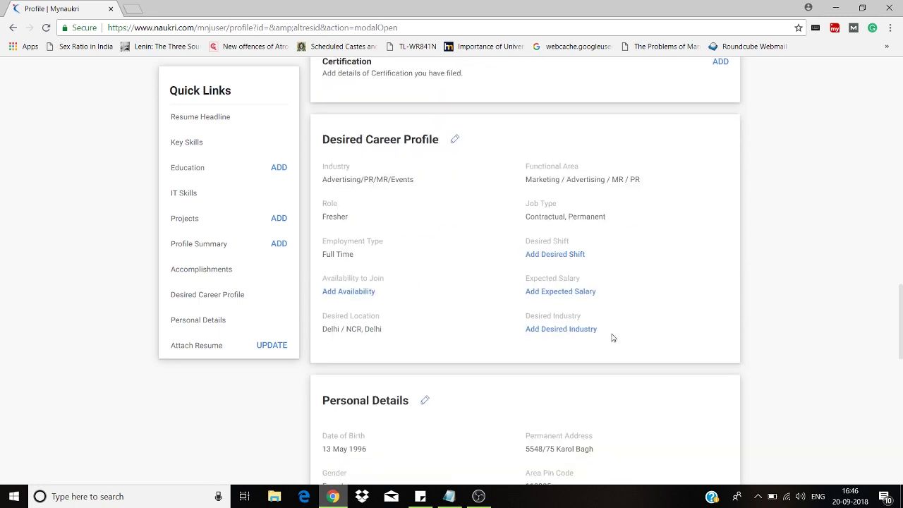
- Set the Desired Career Profile's preferred shift to Day and save
click(561, 256)
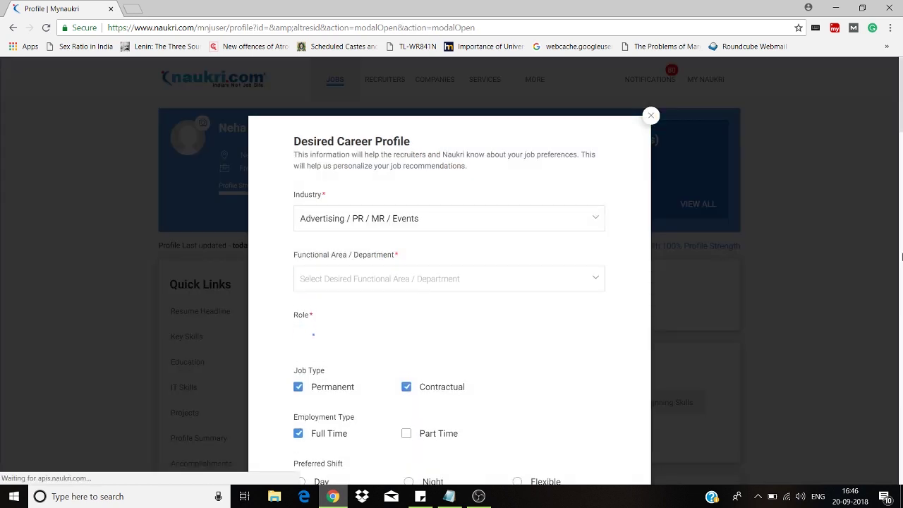
scroll(901, 220, down, 5)
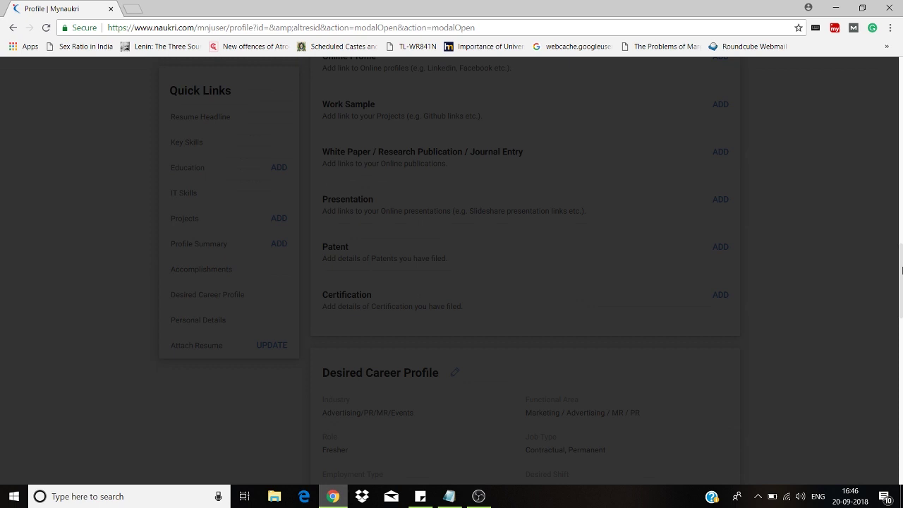
scroll(897, 128, up, 3)
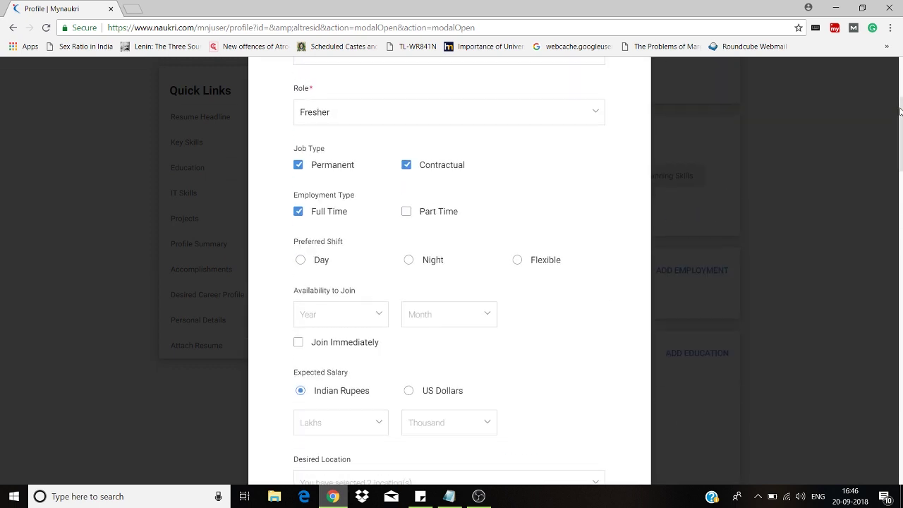
click(323, 262)
scroll(901, 250, down, 8)
scroll(895, 181, up, 5)
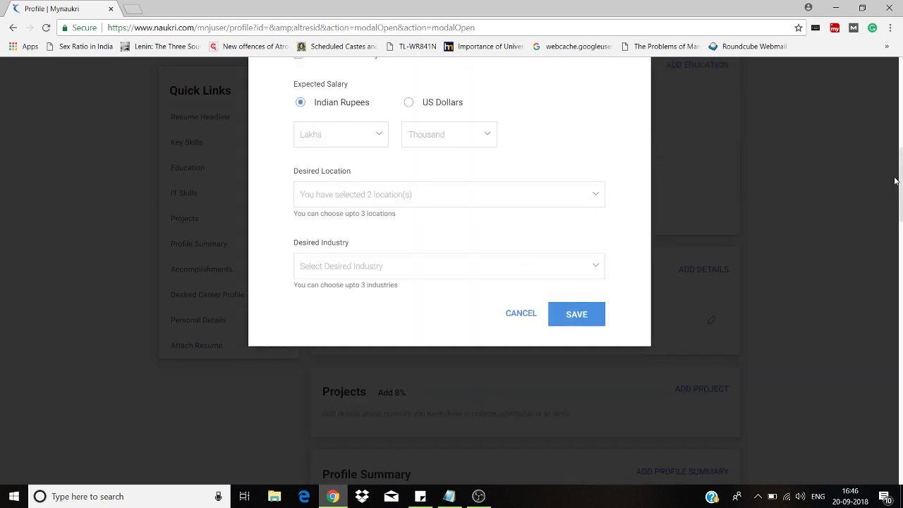
scroll(895, 182, up, 1)
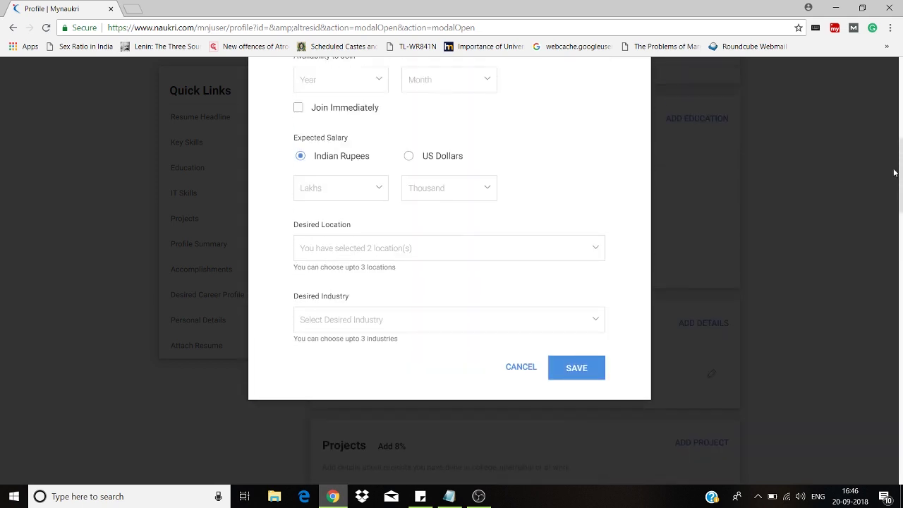
click(586, 368)
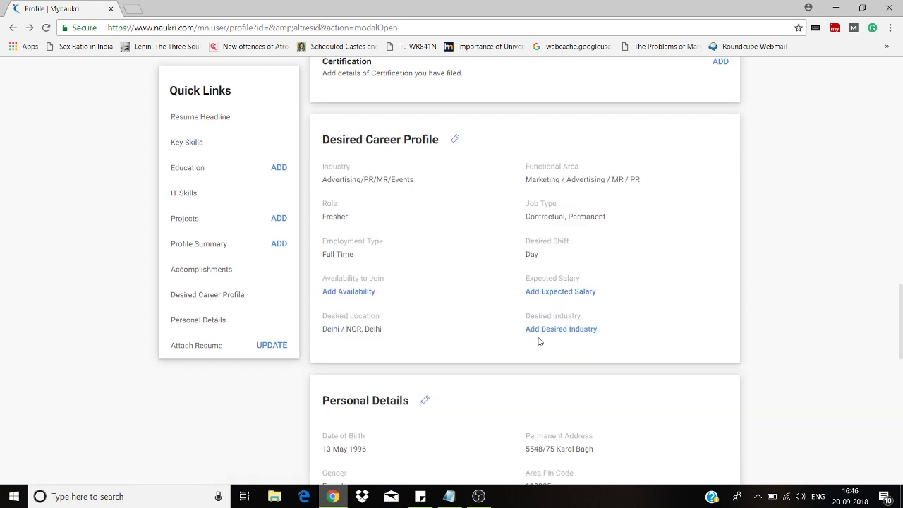
- Set the expected salary to 3 Lakhs in Desired Career Profile and save
click(534, 292)
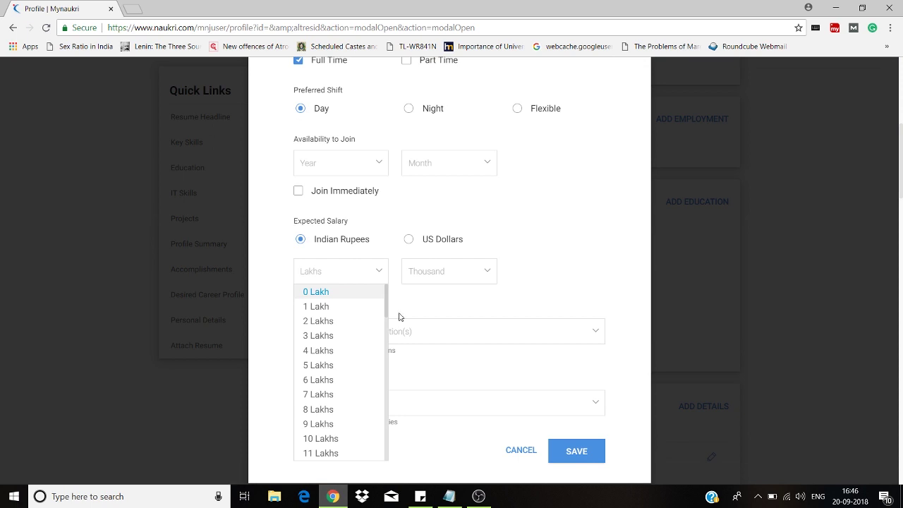
click(348, 339)
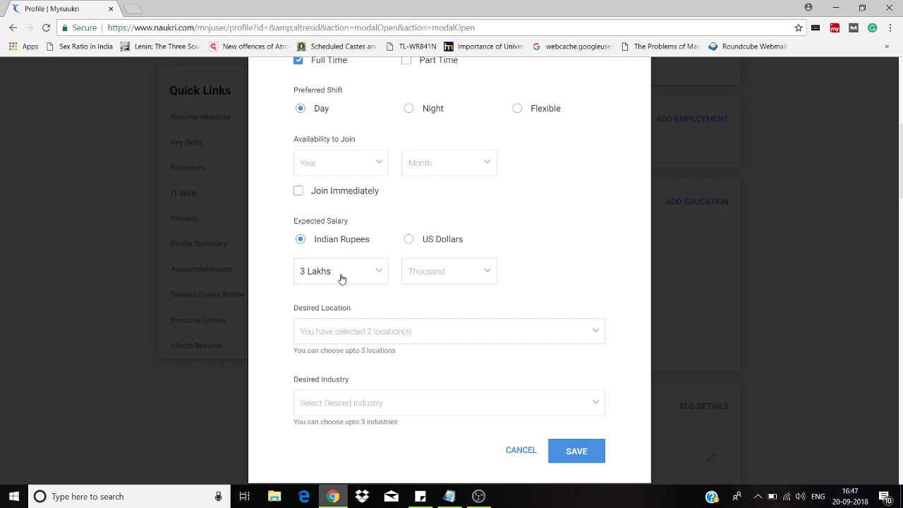
click(342, 279)
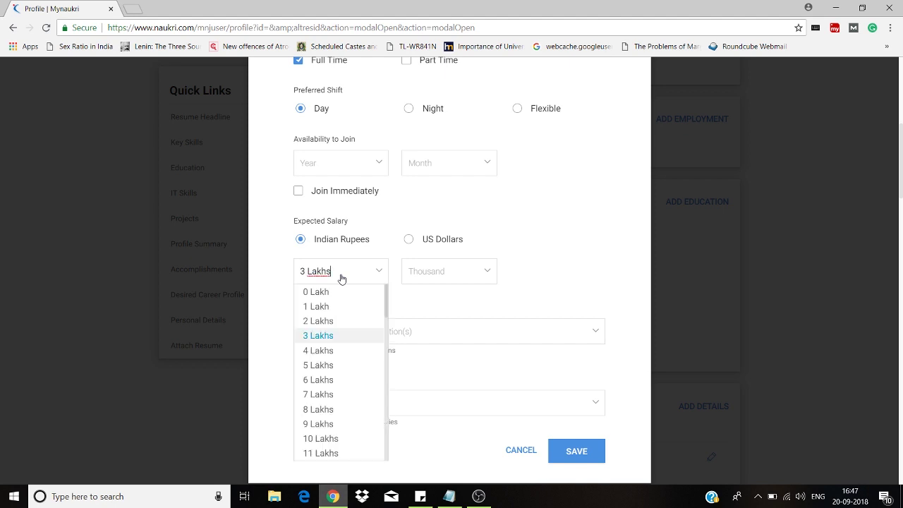
click(337, 335)
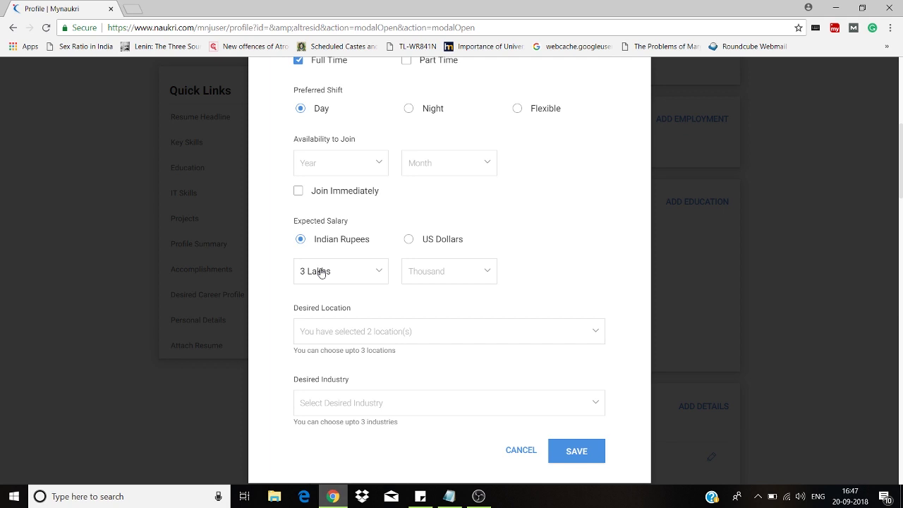
click(576, 453)
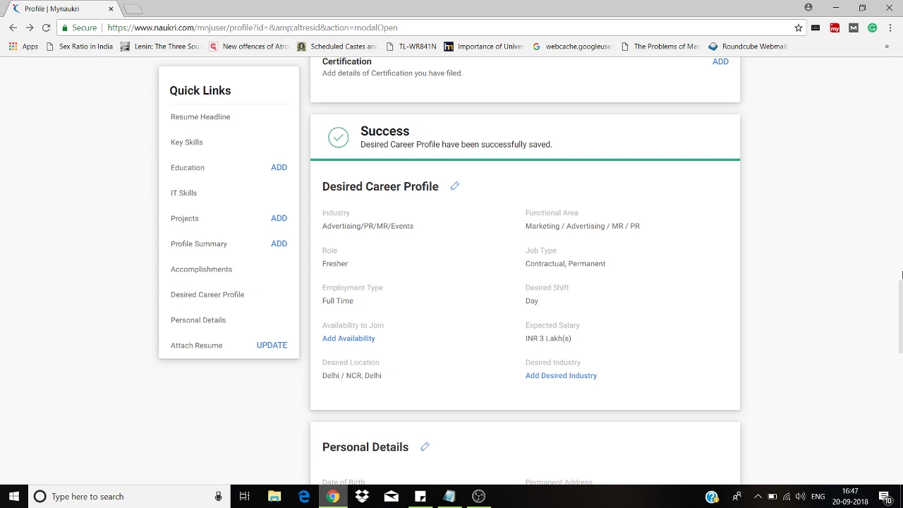
- Open the Personal Details editor via Add Languages and add a blank language row
scroll(607, 263, down, 5)
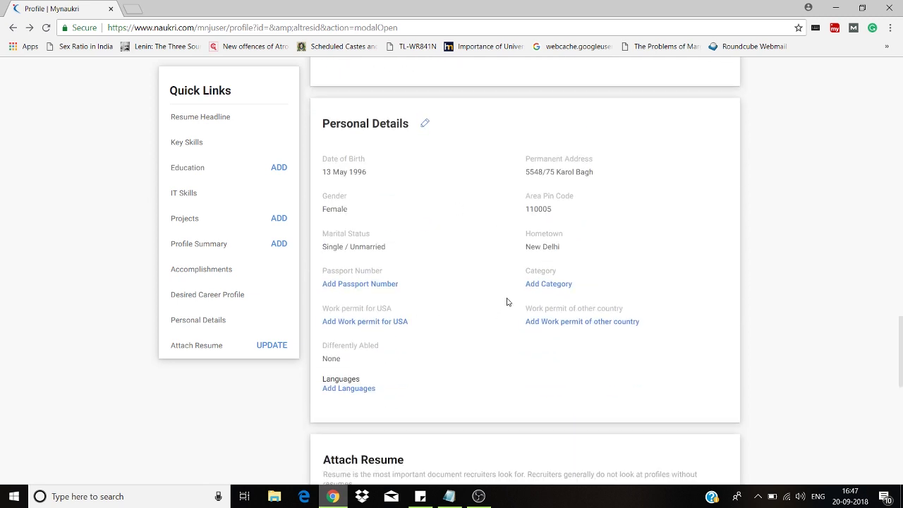
click(357, 393)
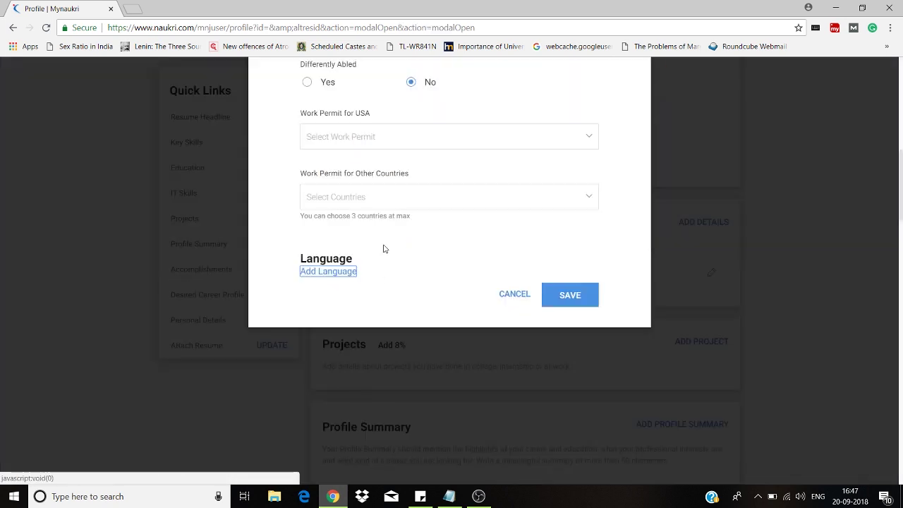
click(366, 205)
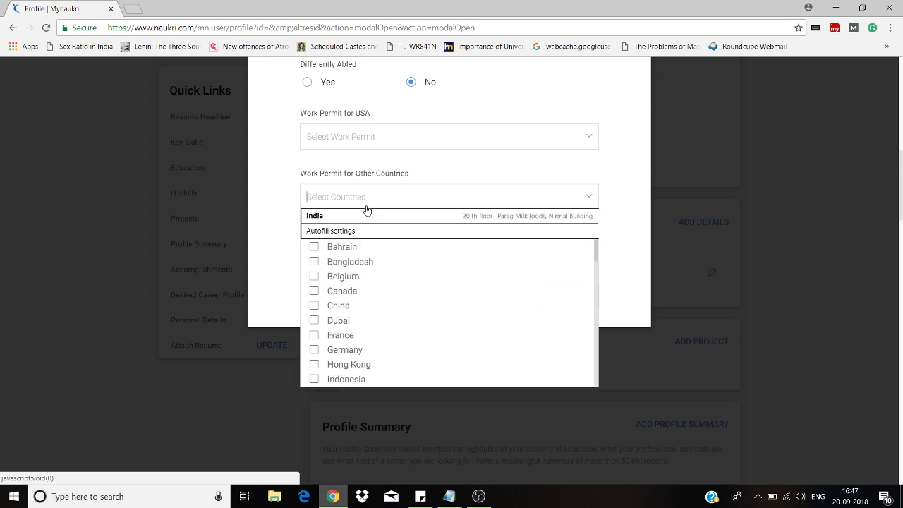
click(264, 209)
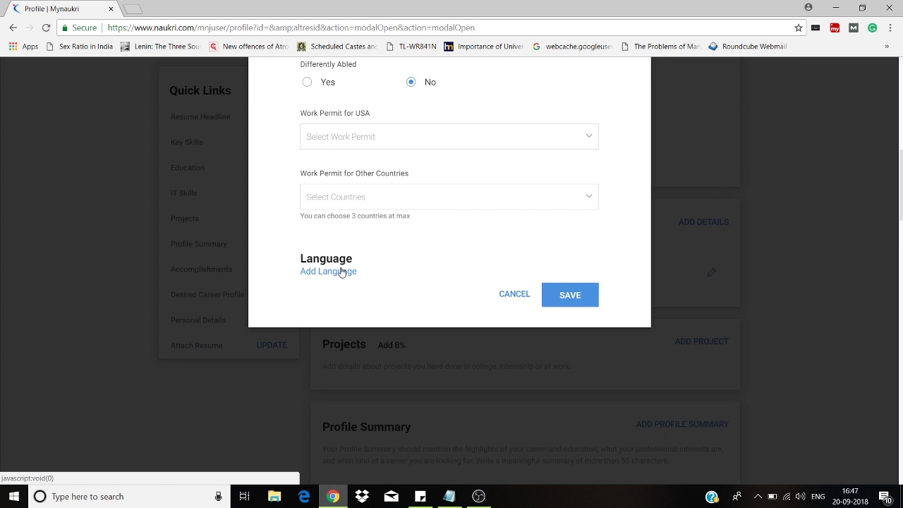
click(342, 271)
click(339, 300)
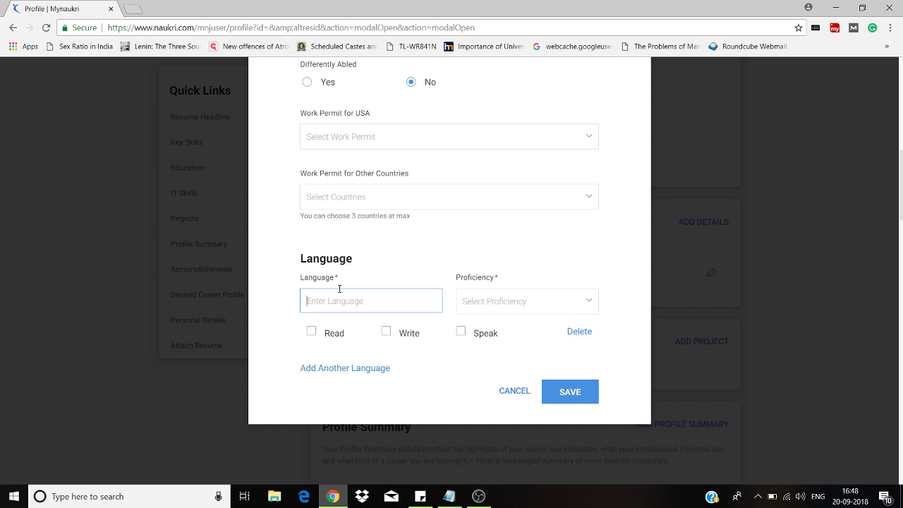
- Enter English at Proficient level, marked read, write and speak
text(English)
click(501, 313)
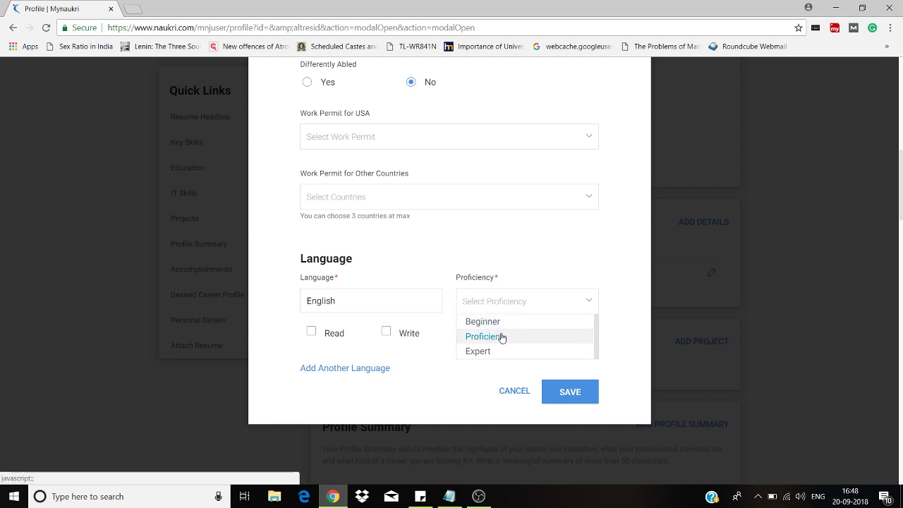
click(500, 337)
click(335, 338)
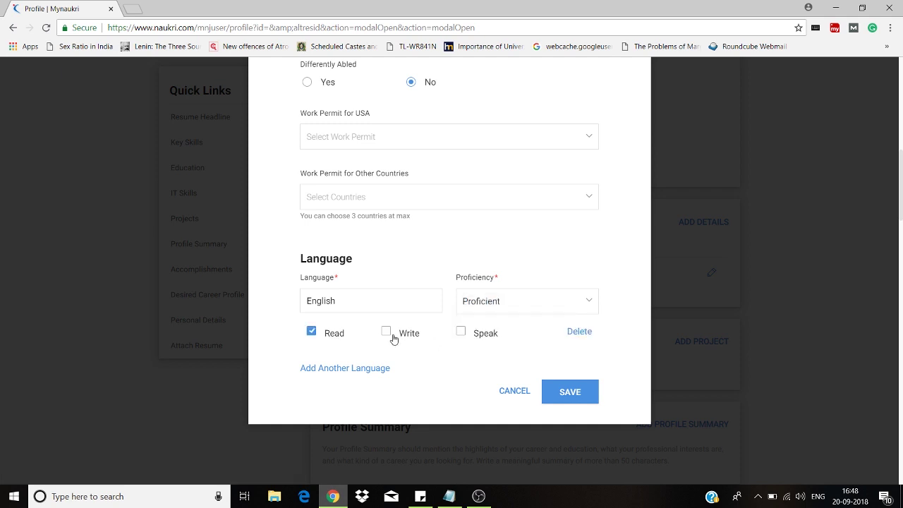
click(401, 339)
click(477, 341)
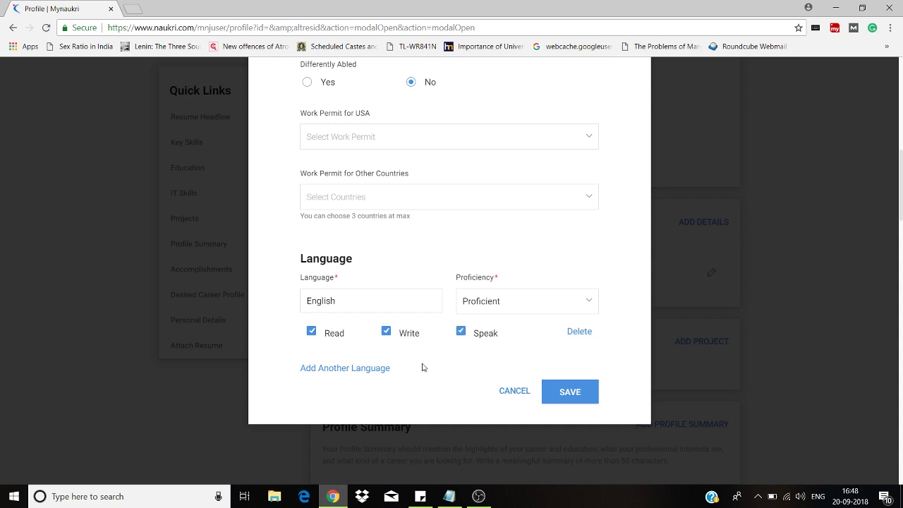
- Add Hindi in a second row at Expert level, marked speak and read
click(362, 369)
click(359, 396)
text(Hindi)
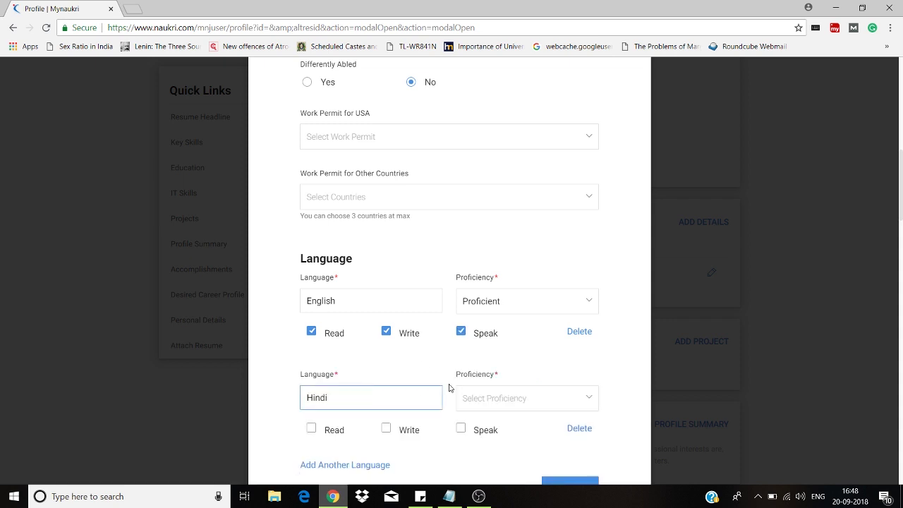
click(484, 400)
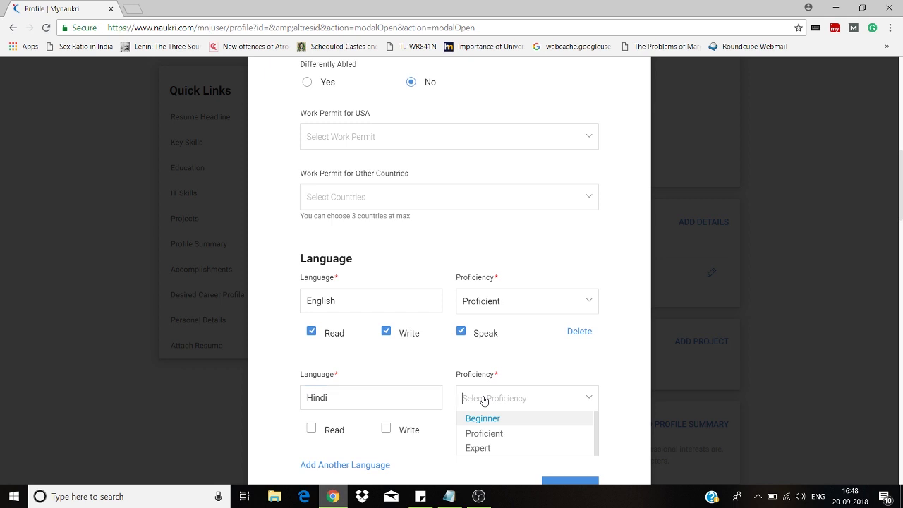
click(486, 448)
click(462, 428)
click(322, 430)
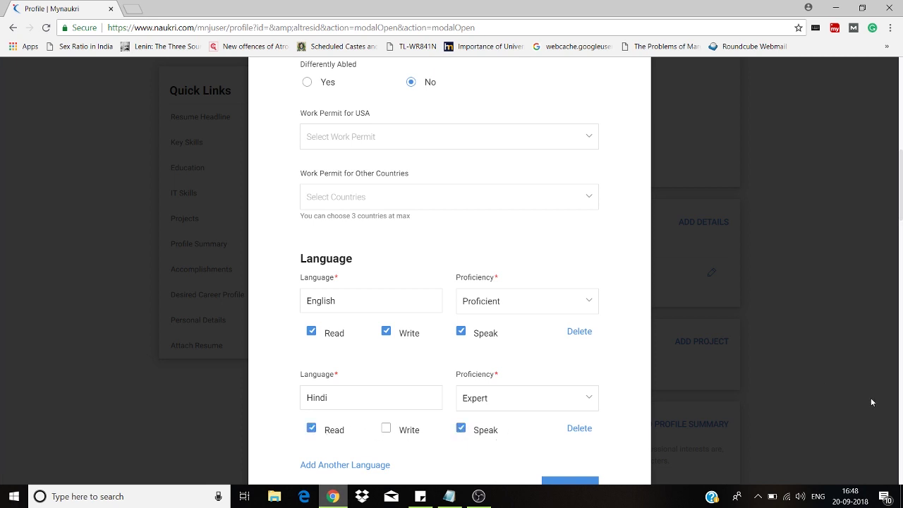
- Add a third language row named Maithali
scroll(891, 409, down, 10)
drag(902, 404, 900, 255)
click(376, 281)
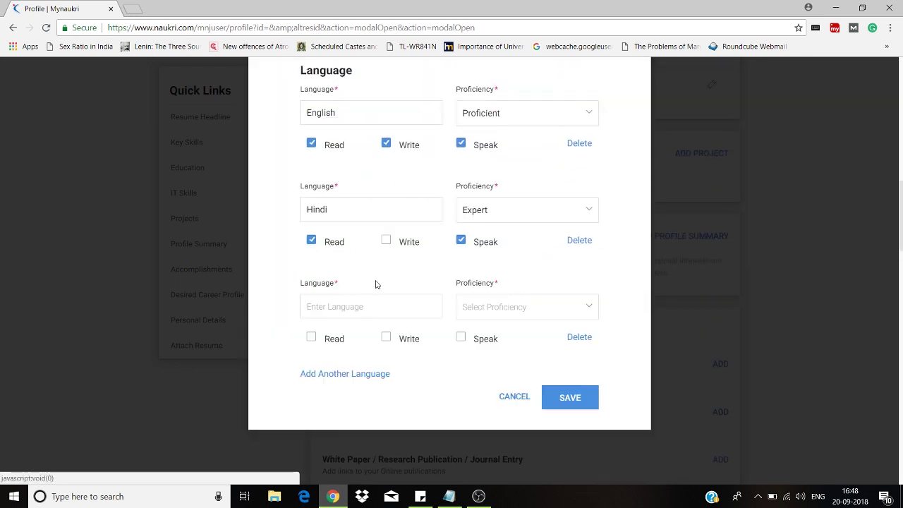
click(373, 304)
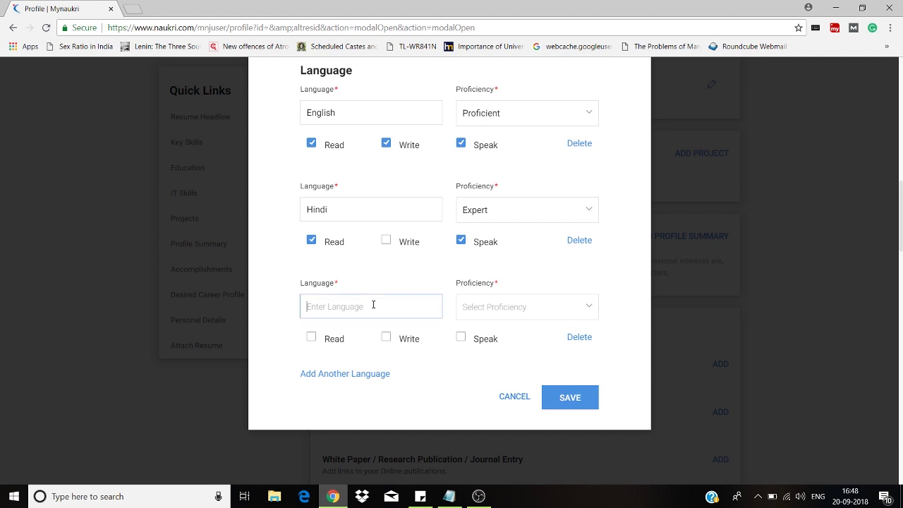
text(Maithali)
drag(351, 311, 320, 308)
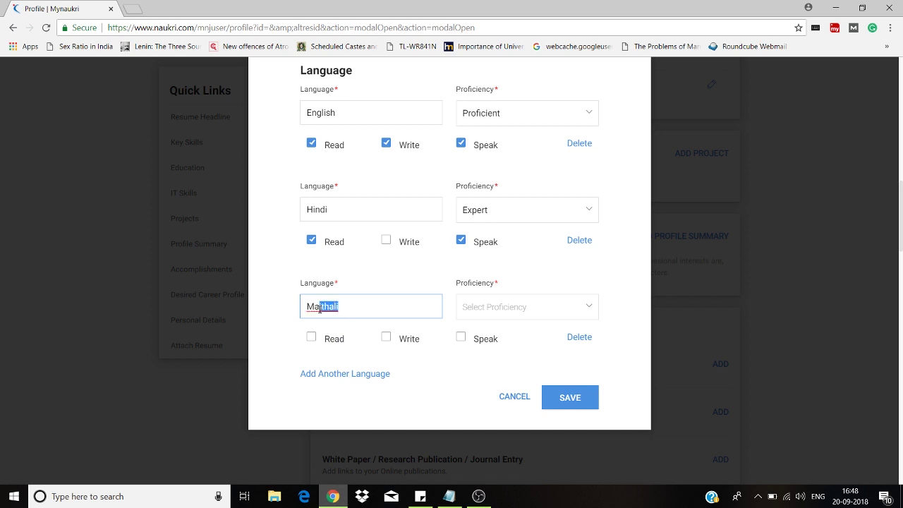
- Mark Maithali as spoken at Beginner level and save the personal details
click(461, 337)
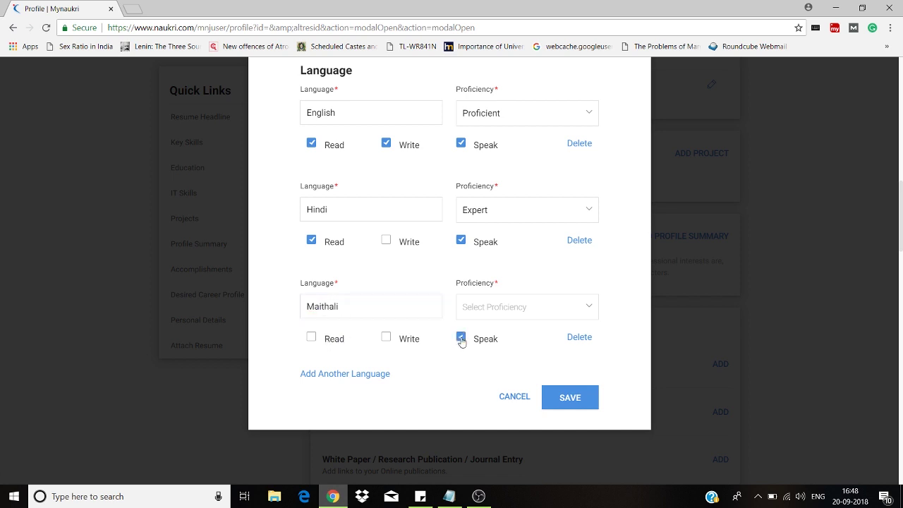
click(483, 308)
click(484, 328)
click(531, 311)
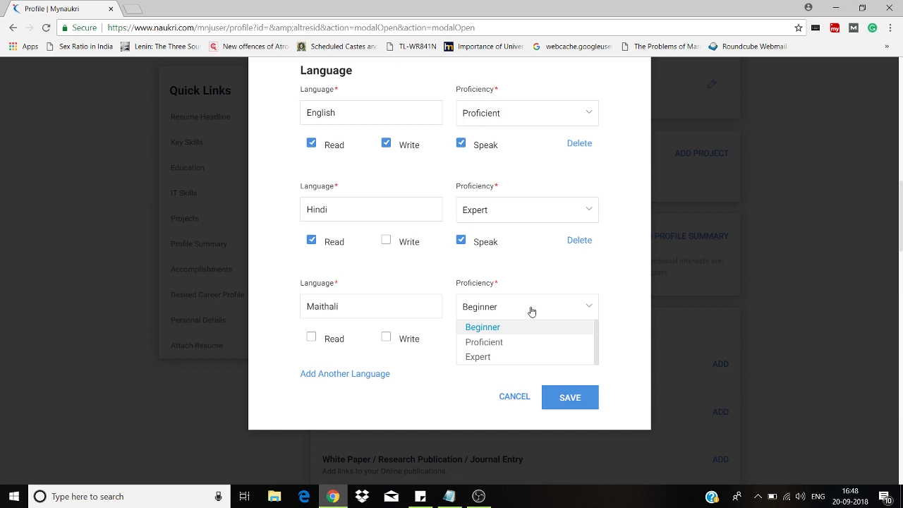
click(626, 322)
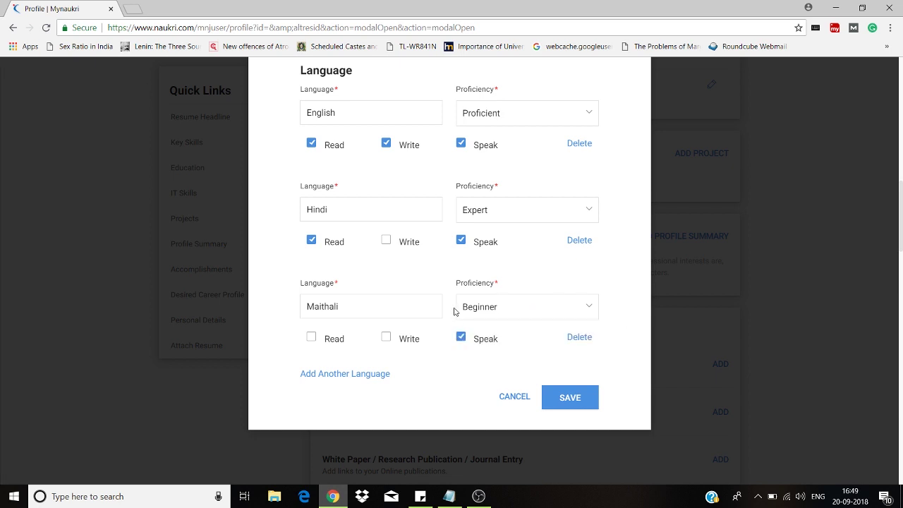
click(557, 399)
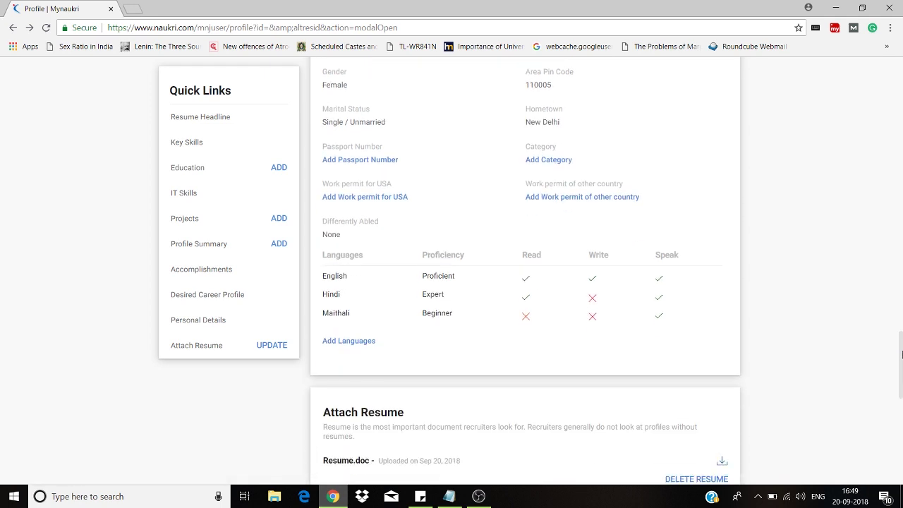
- Scroll down to the Attach Resume section showing the current Resume.doc
drag(895, 366, 902, 386)
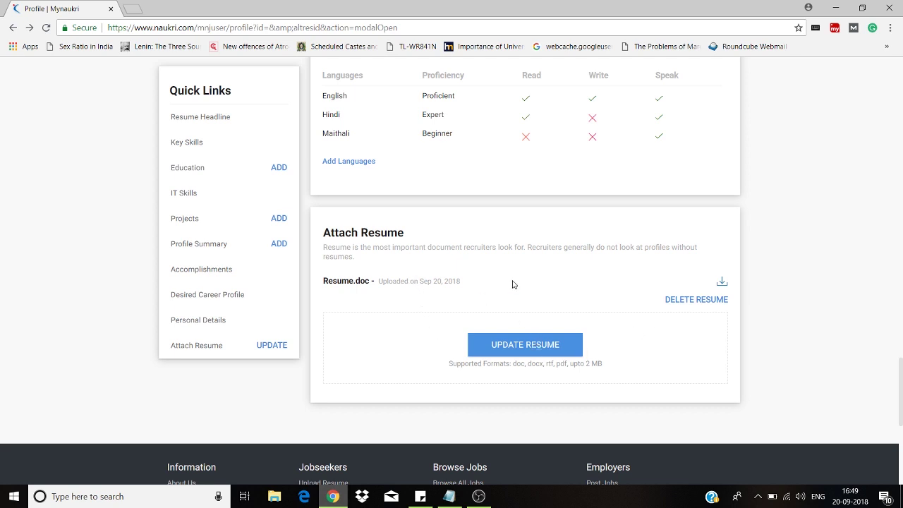
click(524, 349)
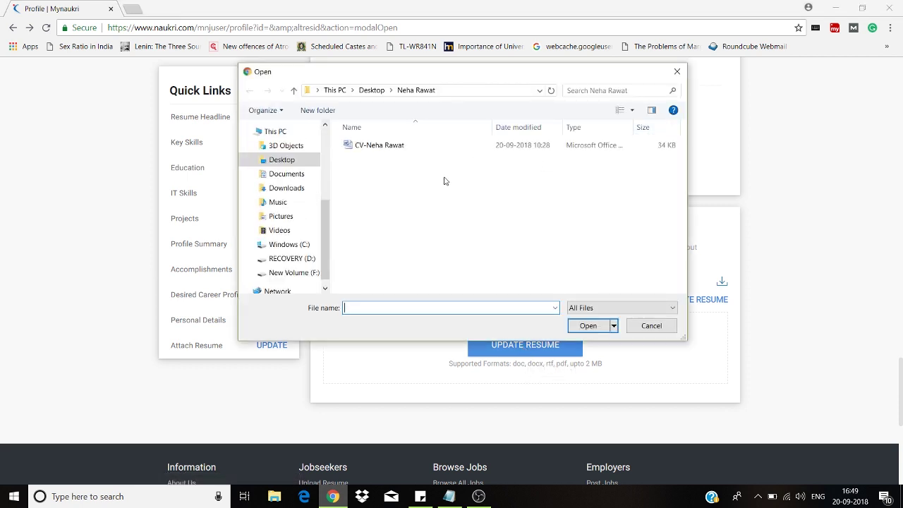
click(382, 148)
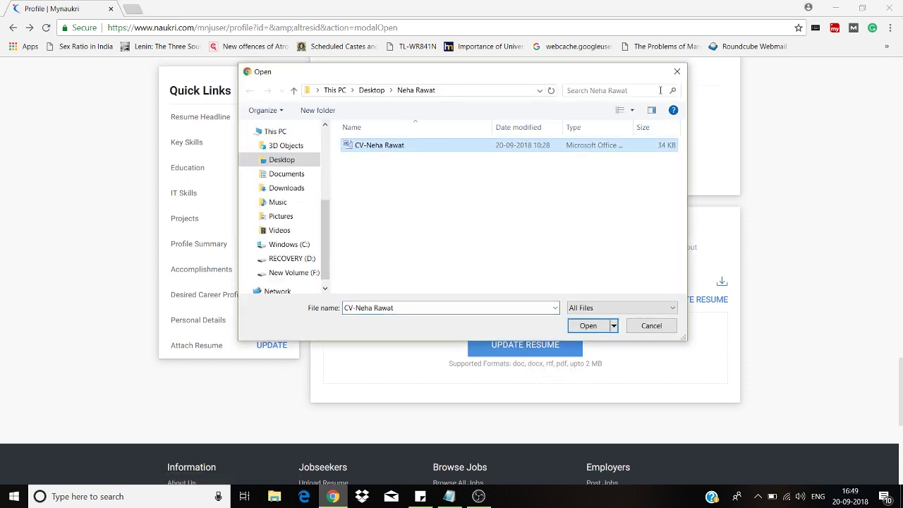
click(677, 72)
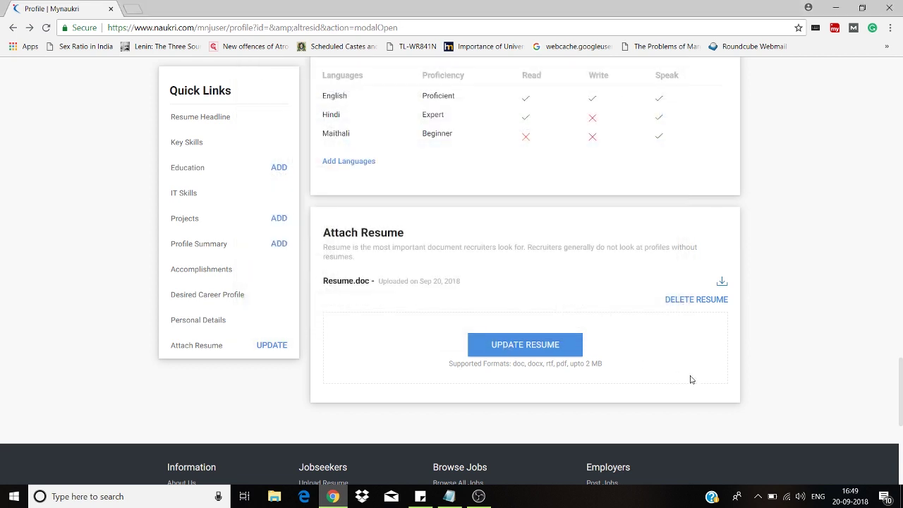
scroll(902, 455, down, 5)
drag(901, 425, 900, 74)
drag(900, 74, 902, 375)
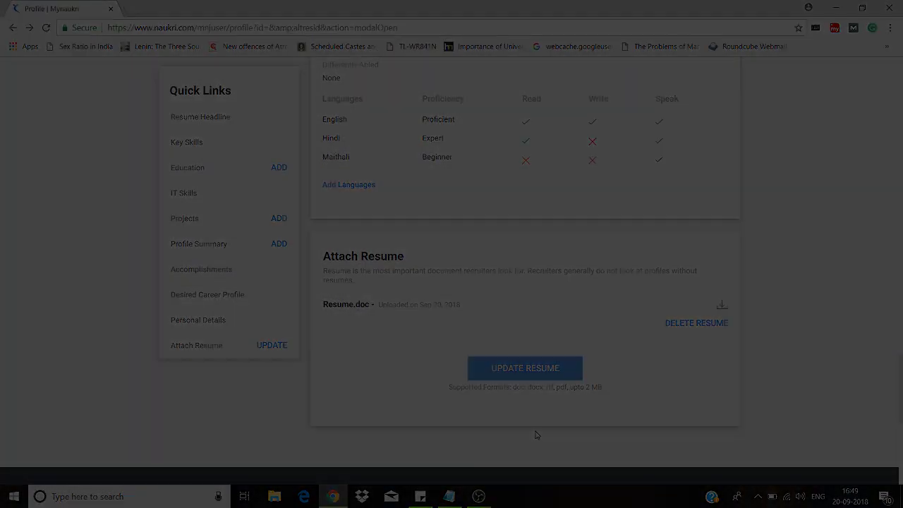